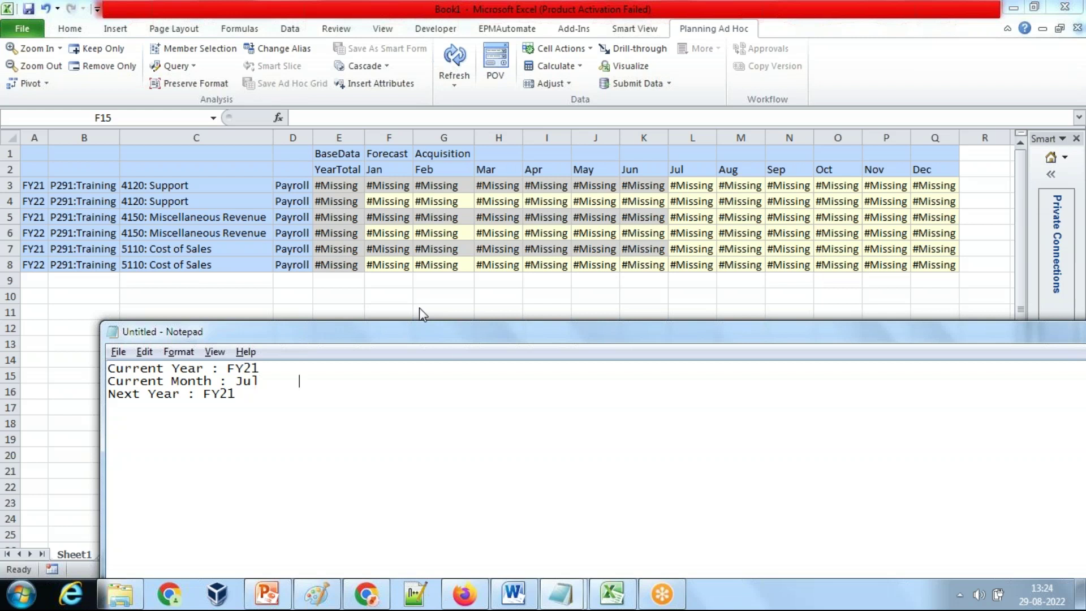
Add "Actual (Jan...Jun) Forecast : July..Dec" beside the current month in the notes and "Forecast Jan...Dec" beneath the next year line.
key("Tab")
type("Jan...")
type("Jun")
type("Actual ")
type("(")
key("End")
type(") Forecast")
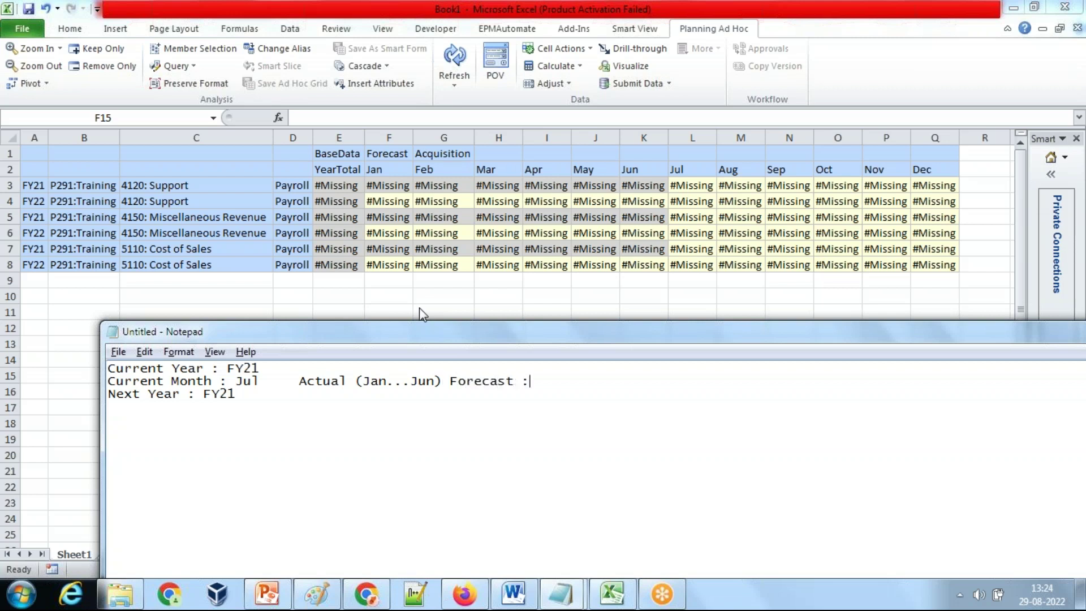
type(" : July..>Dec")
key("BackSpace")
type("orecast Jan")
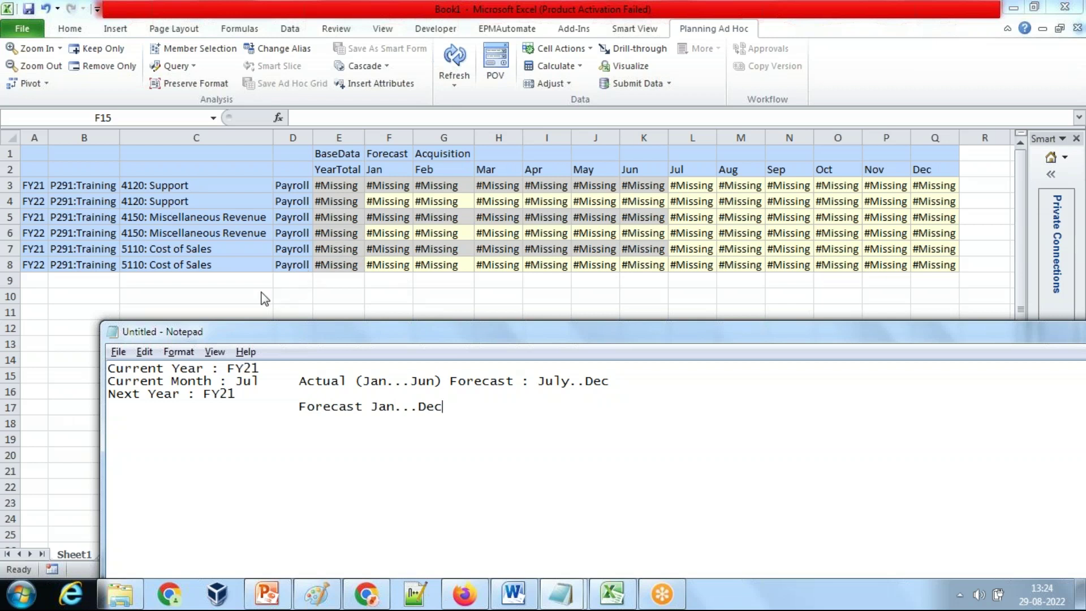
Add the note "Department(Entity) and Version User Input : Prompts(with Default Value)" below the forecast line.
key("Return")
key("Return")
type("Department(Entity) and")
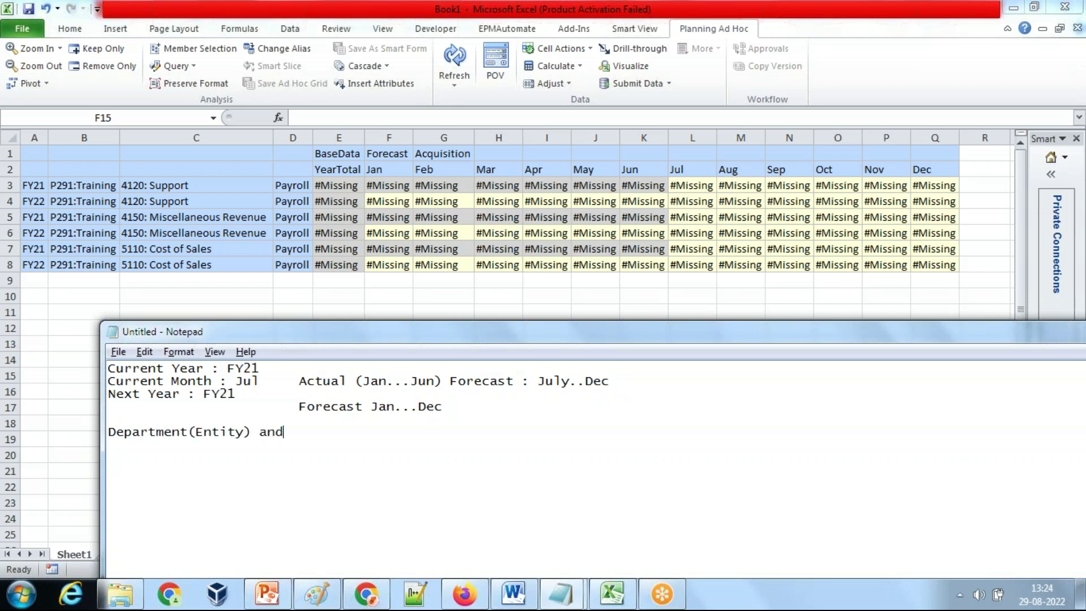
type(" Version User Input : Primp")
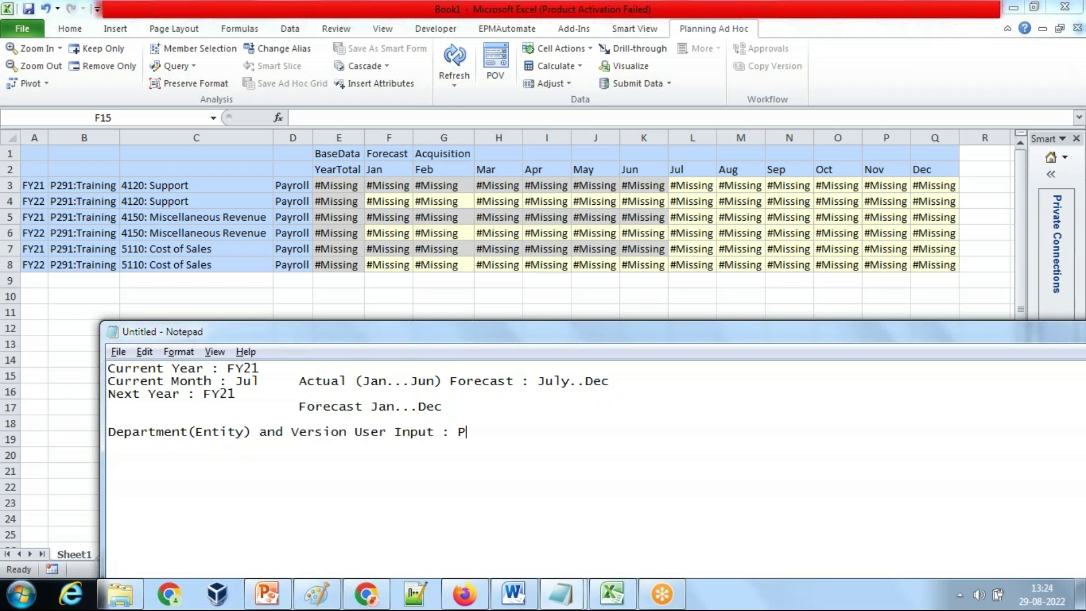
key("BackSpace")
key("BackSpace")
type("ompts(with Default Value)")
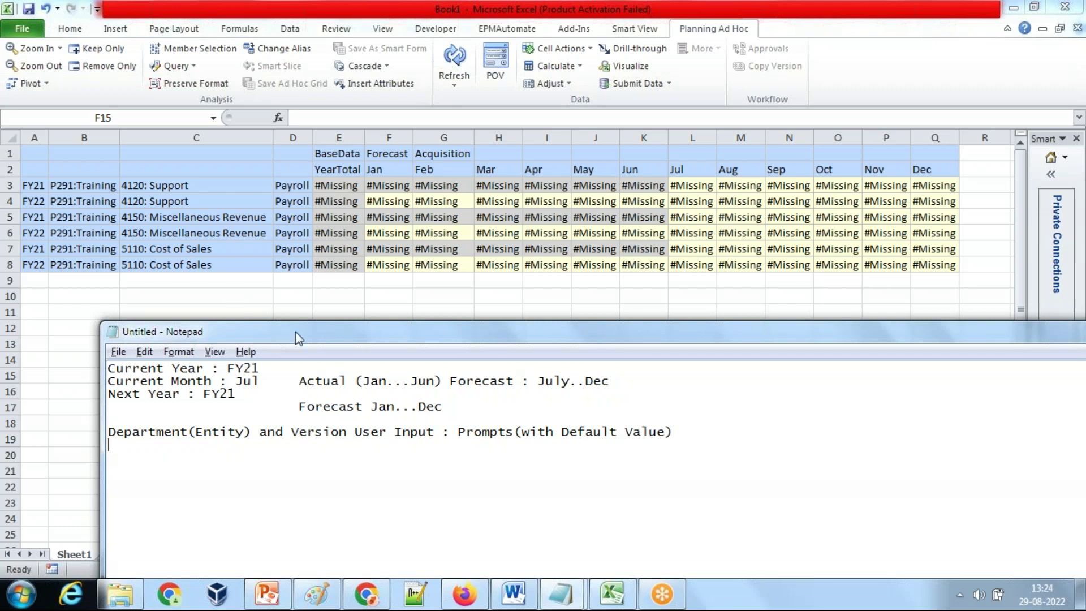
Add the note lines "Certain Product (Computer Service)" and "Step#1 Create User Prompts", separated by a blank line.
type("Certain Product ")
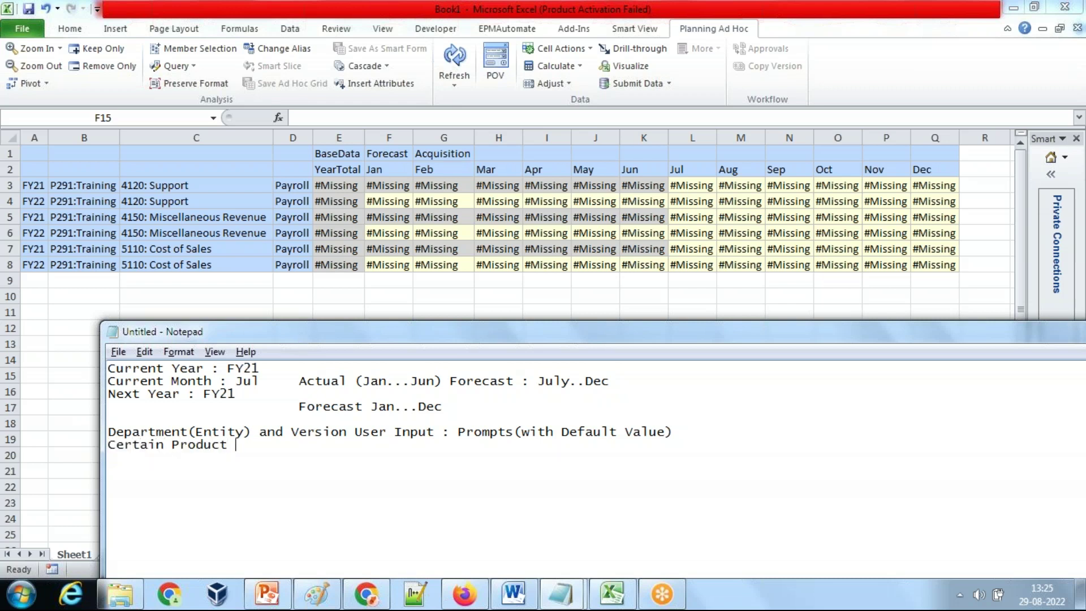
type("(Computer Se")
type("f")
type("vice")
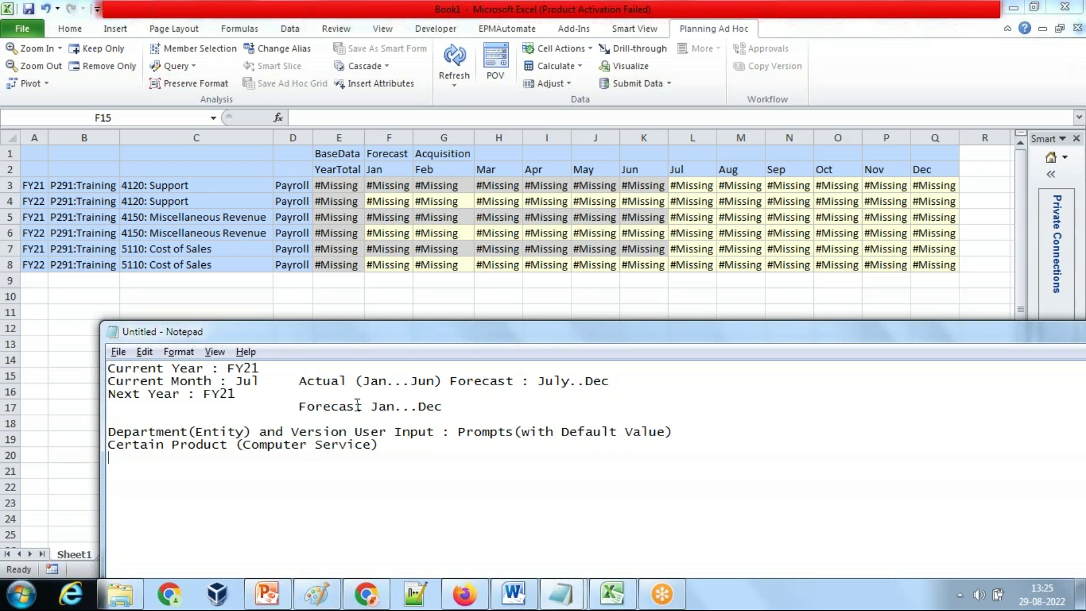
key("Return")
type("Step#1 Crea")
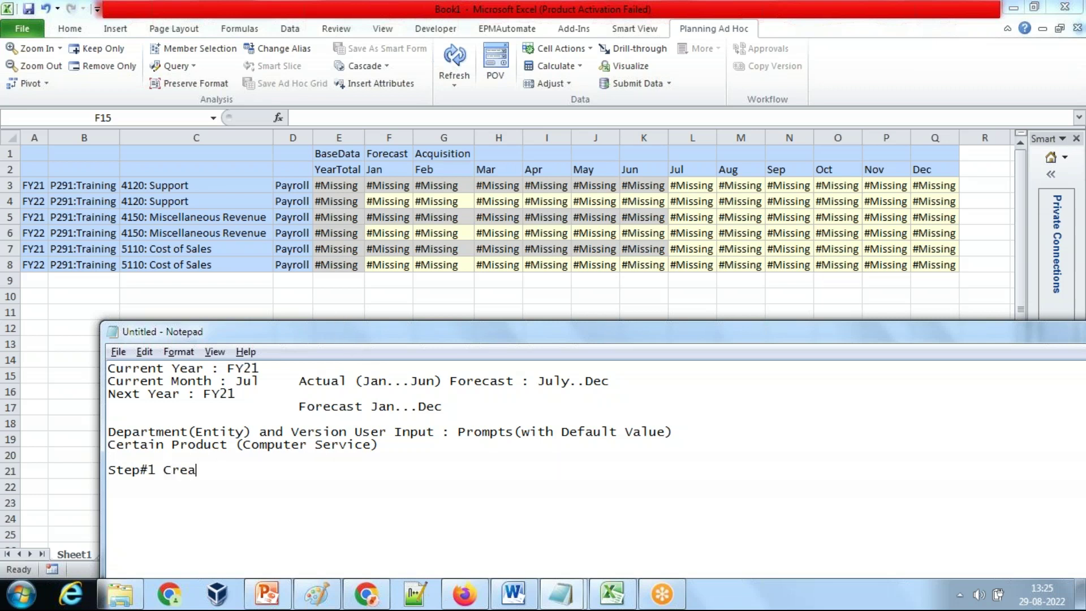
type("te User Prompts")
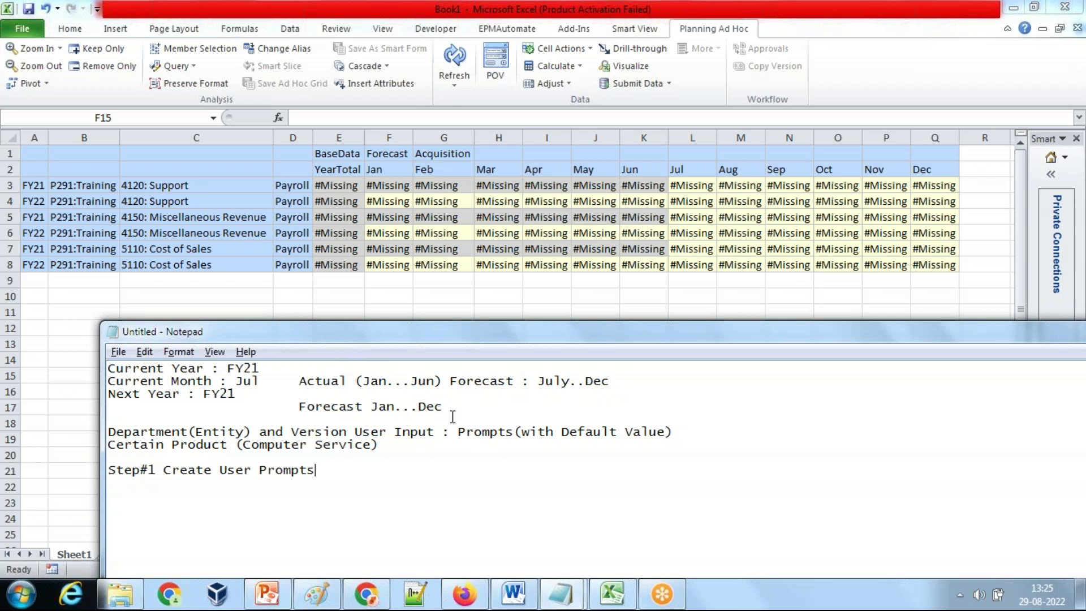
left_click(232, 432)
Switch to EPM Cloud Planning in Firefox and open Calculation Manager through the Rules entry under Create and Manage, in a maximized window.
left_click(466, 595)
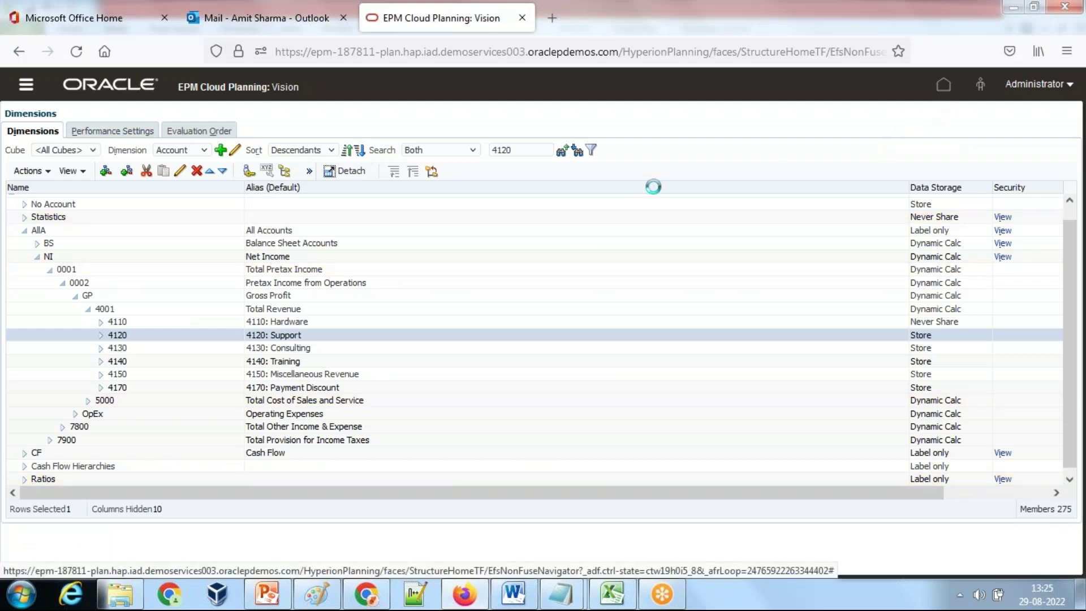
left_click(26, 84)
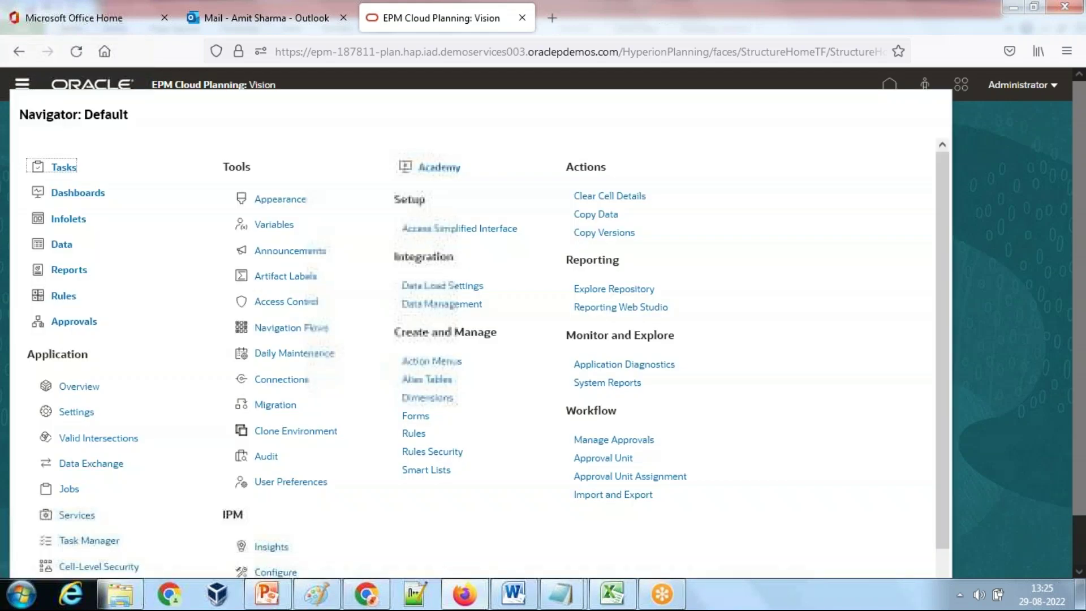
left_click(413, 433)
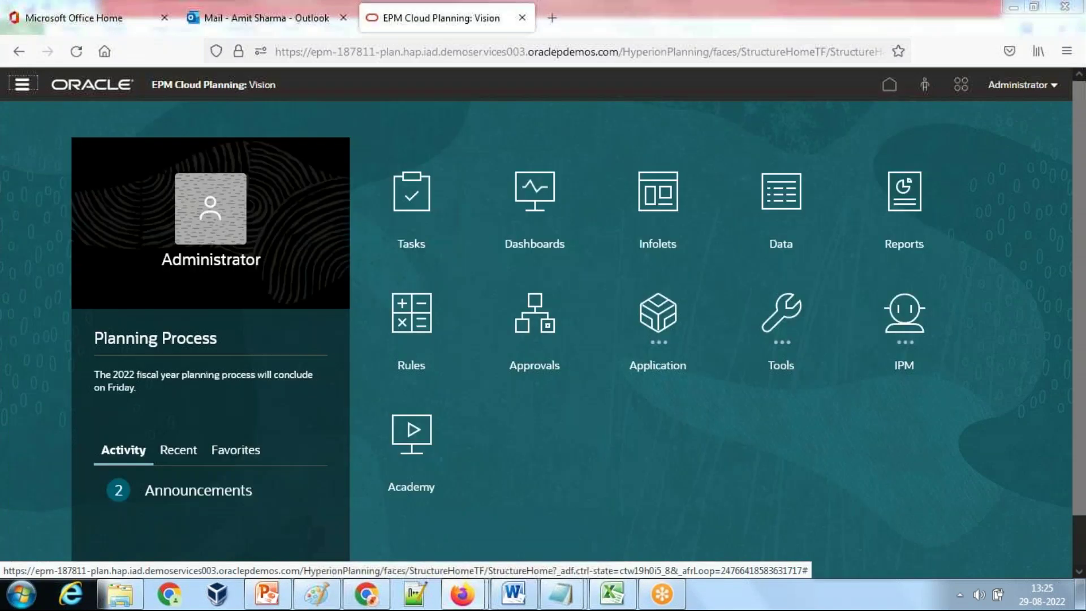
double_click(219, 17)
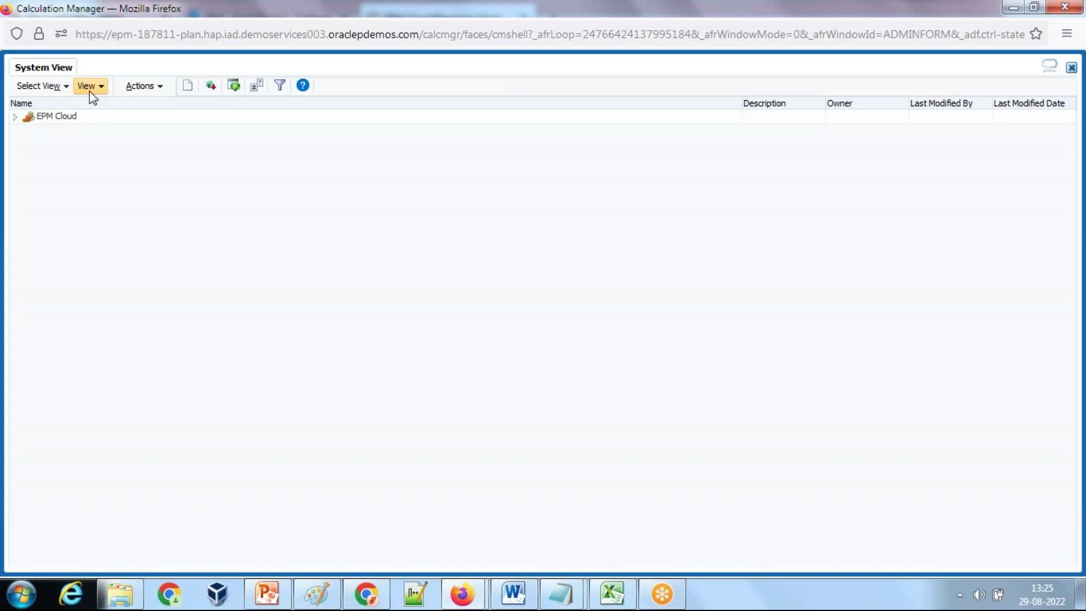
Open the Variable Designer and list the global replacement variables of EPM Cloud.
left_click(141, 86)
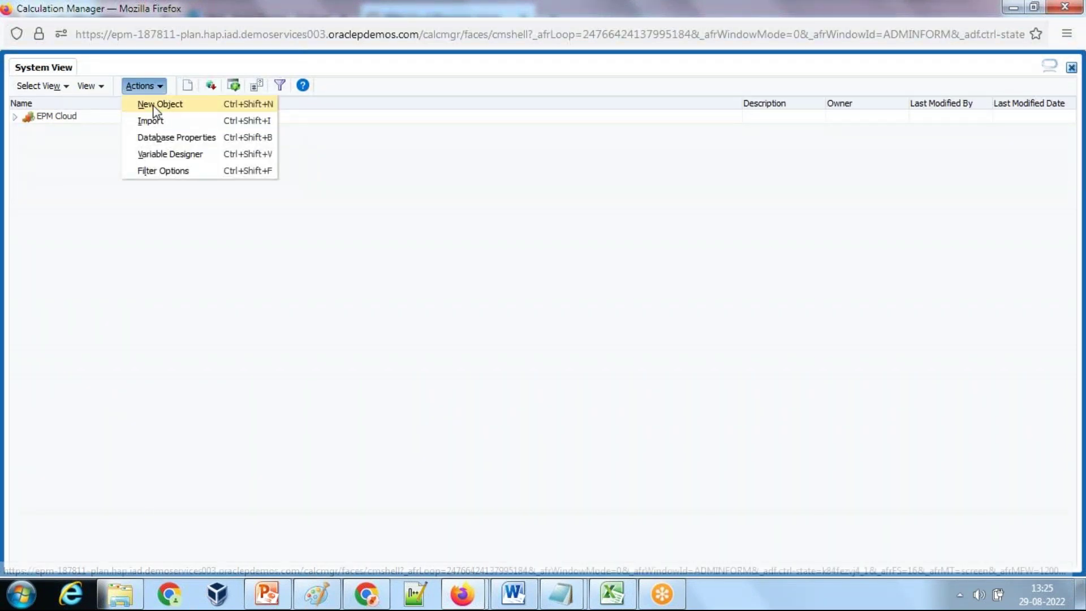
left_click(169, 155)
left_click(15, 103)
left_click(71, 117)
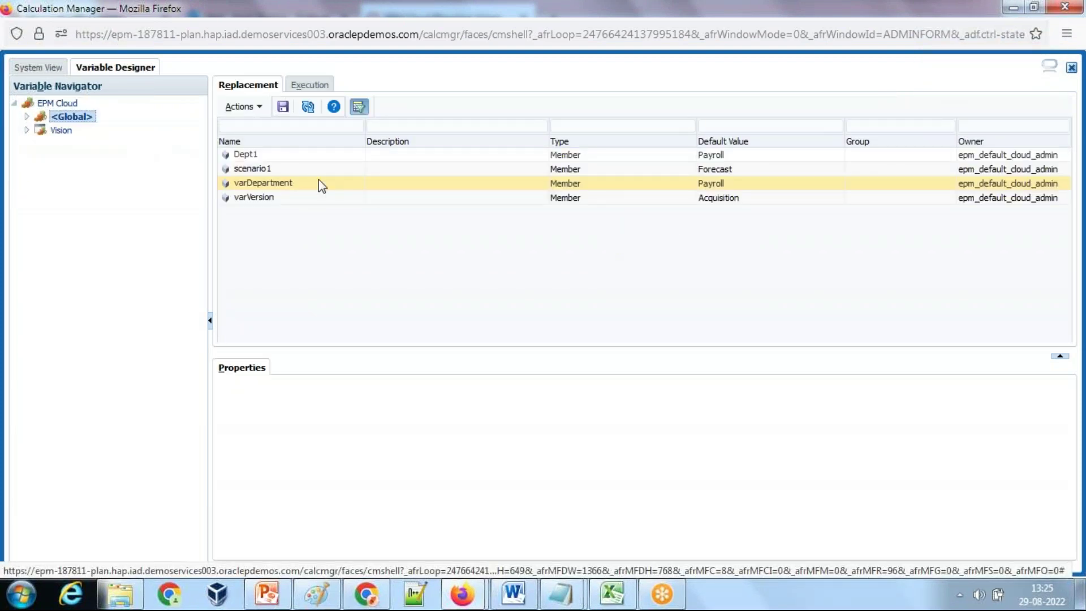
Delete the global variable varDepartment.
left_click(277, 183)
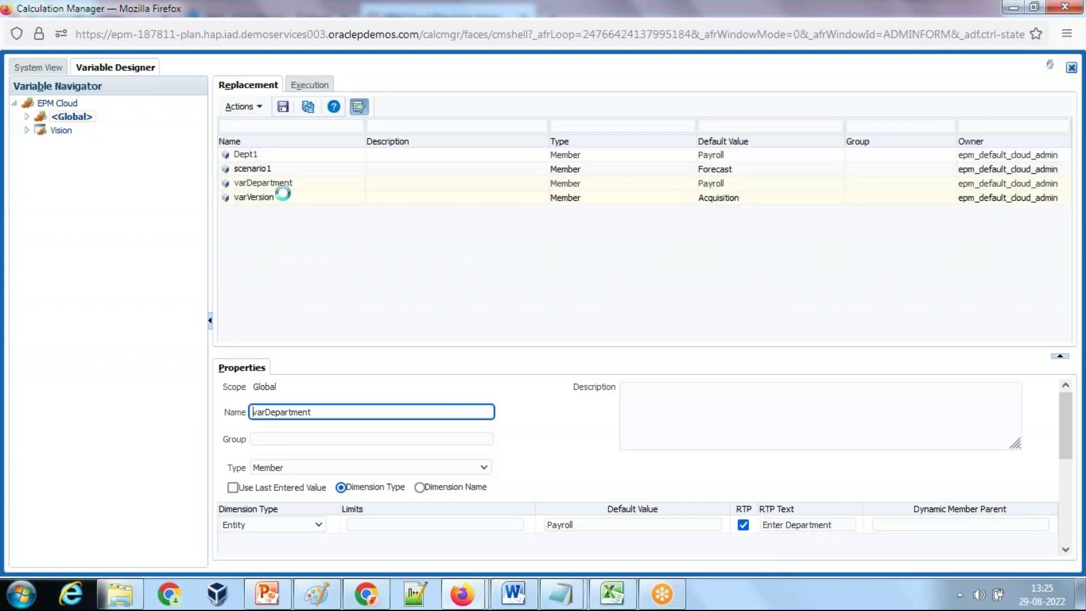
right_click(287, 182)
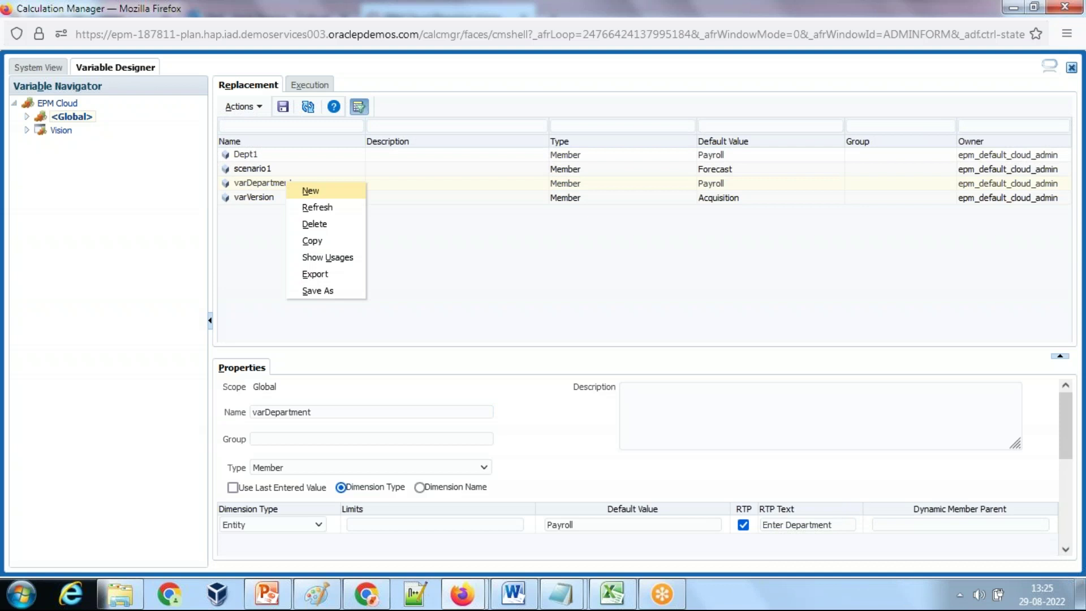
left_click(315, 224)
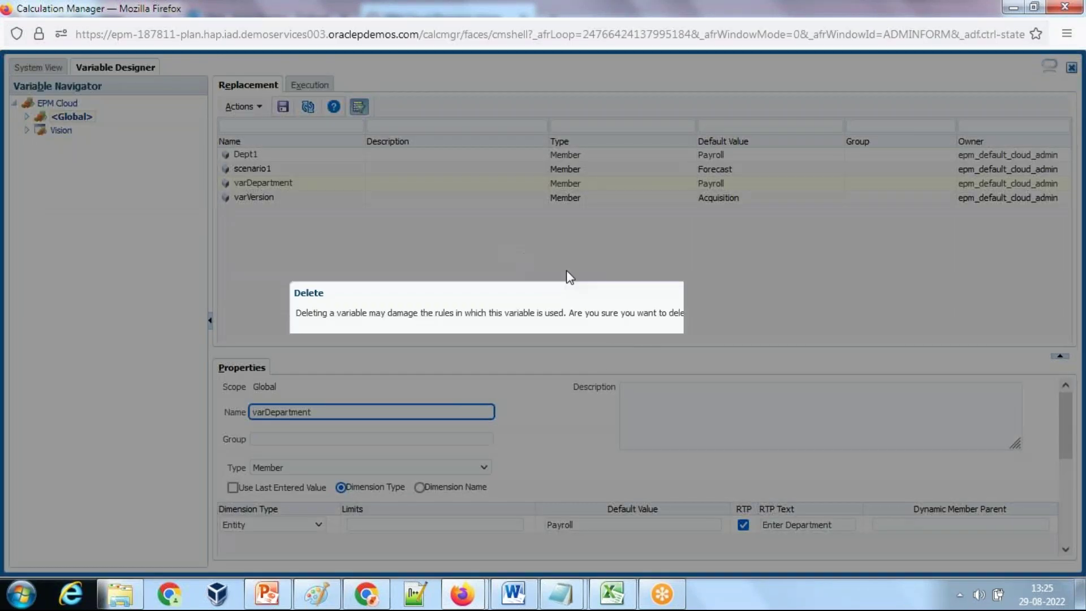
left_click(755, 335)
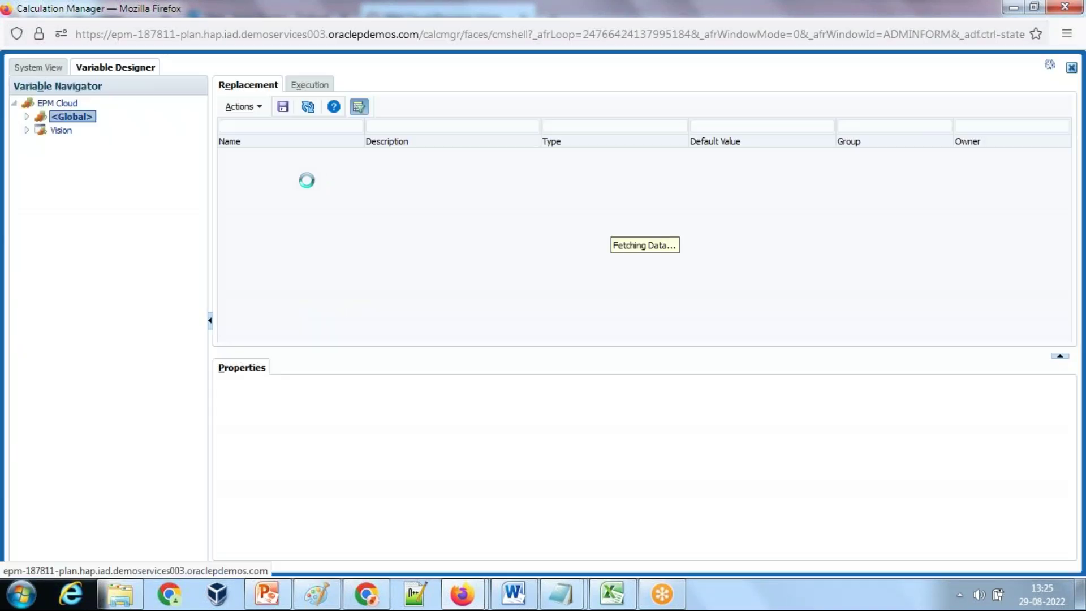
Delete the global variable varVersion.
left_click(285, 184)
right_click(287, 185)
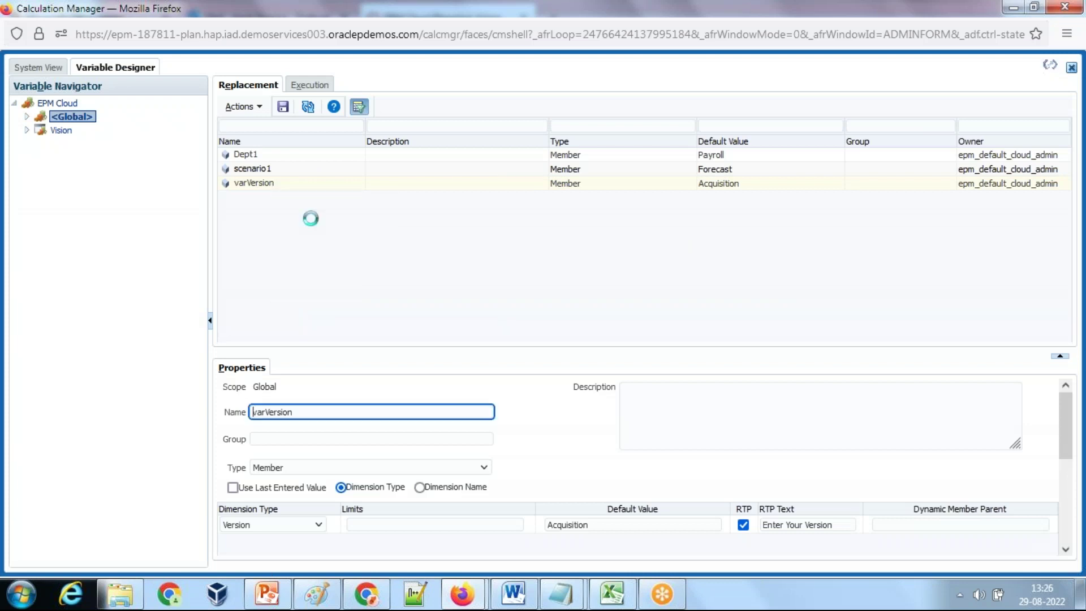
left_click(312, 225)
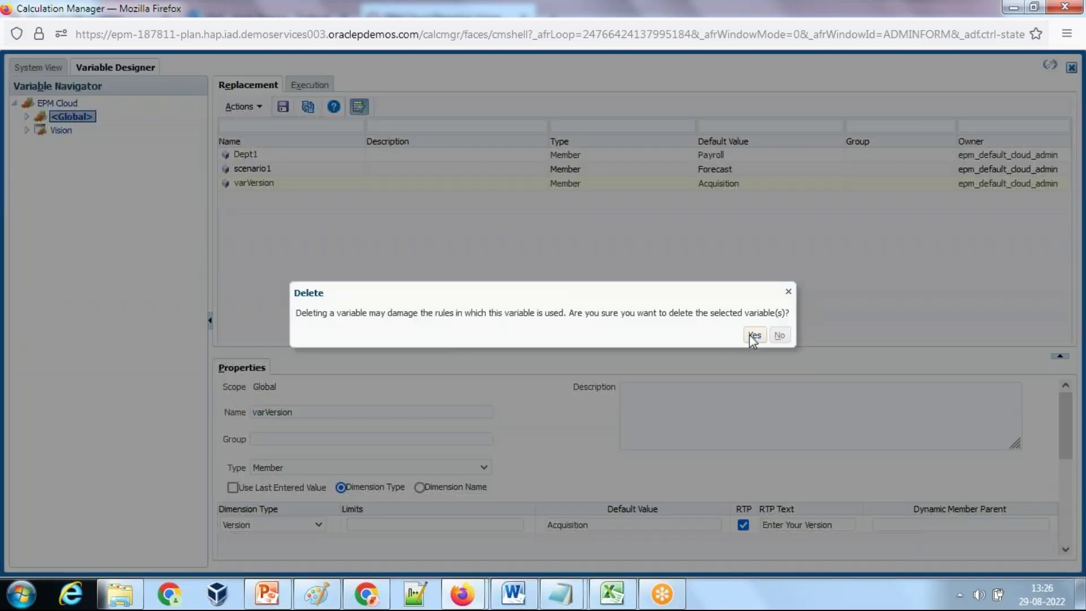
left_click(754, 335)
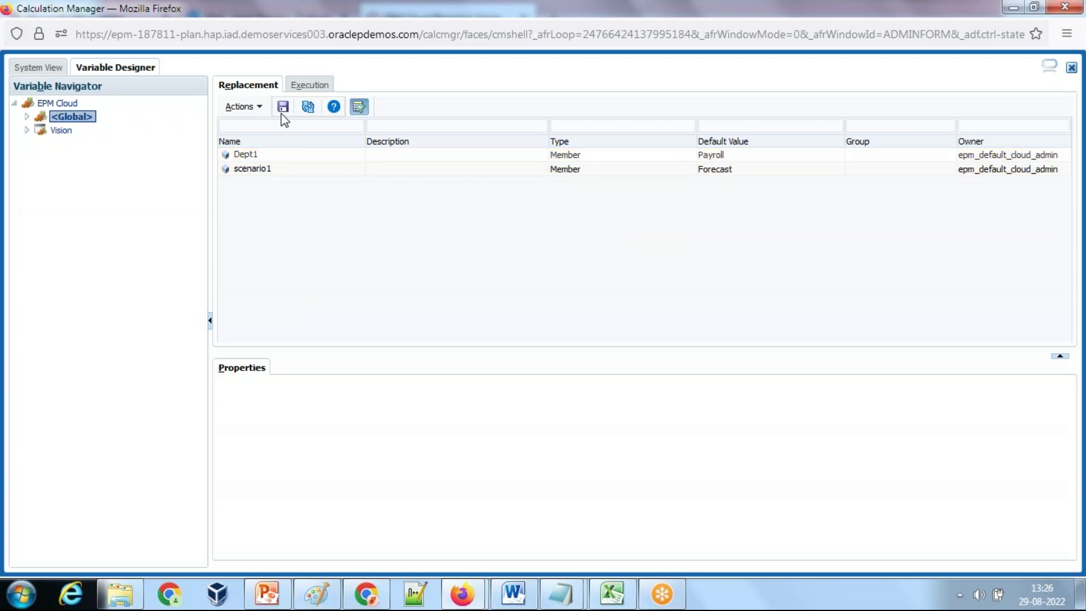
Create a new global replacement variable named varDepartment.
left_click(243, 107)
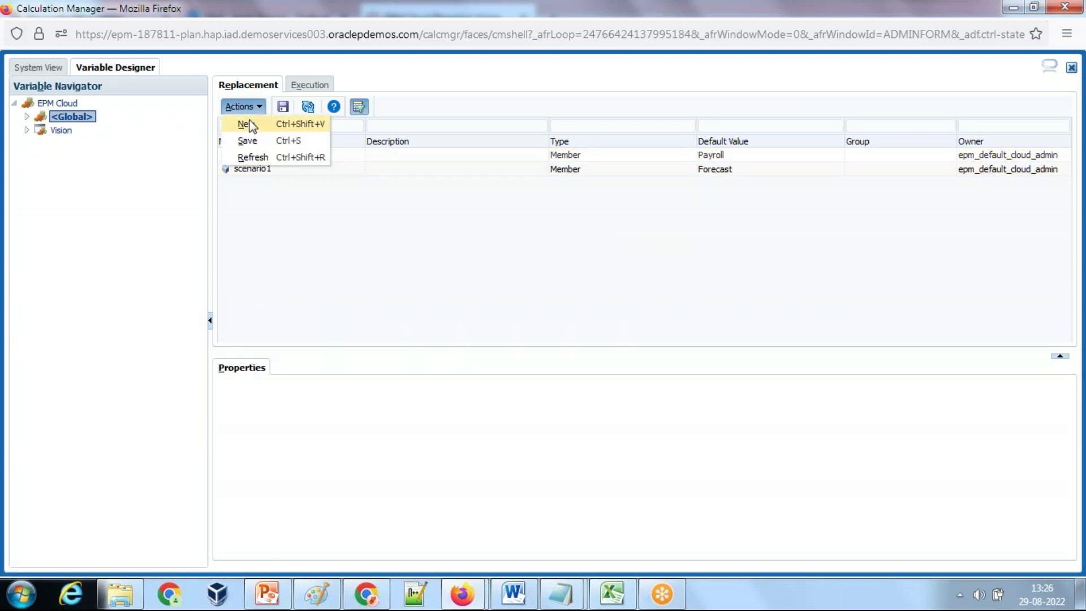
left_click(251, 125)
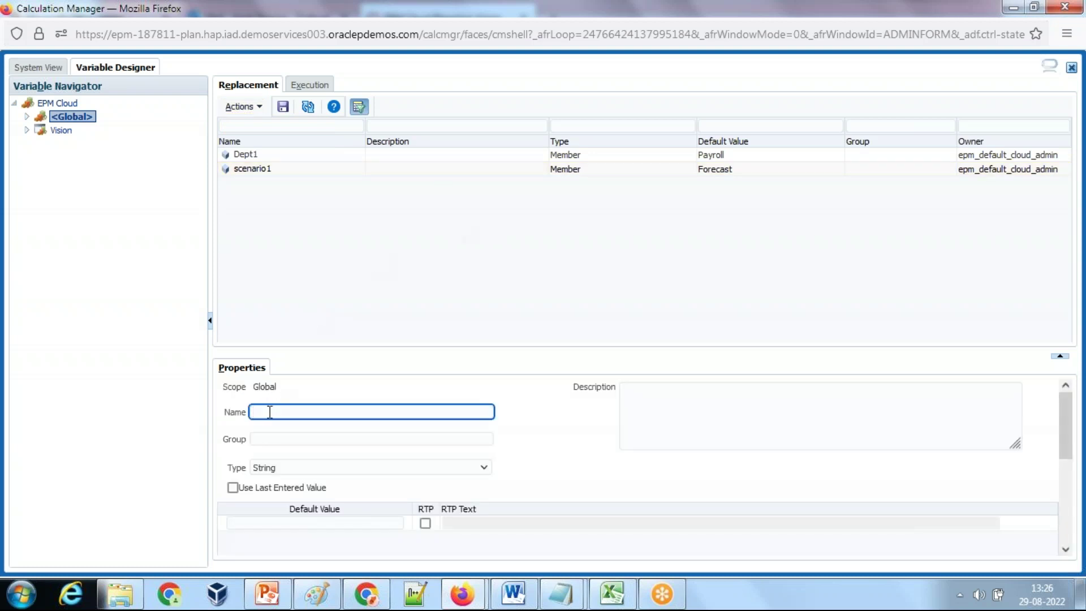
type("varDepartment")
Copy the variable name varDepartment into the Notepad notes beneath the Step#1 line, then return to the Variable Designer.
double_click(269, 412)
key("ctrl+c")
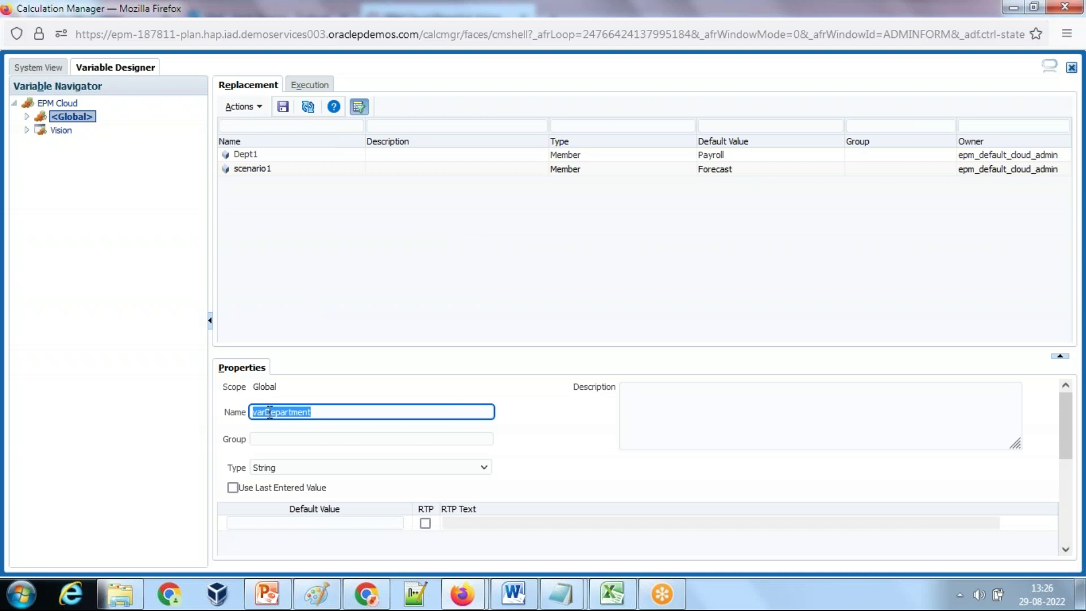
mouse_move(560, 594)
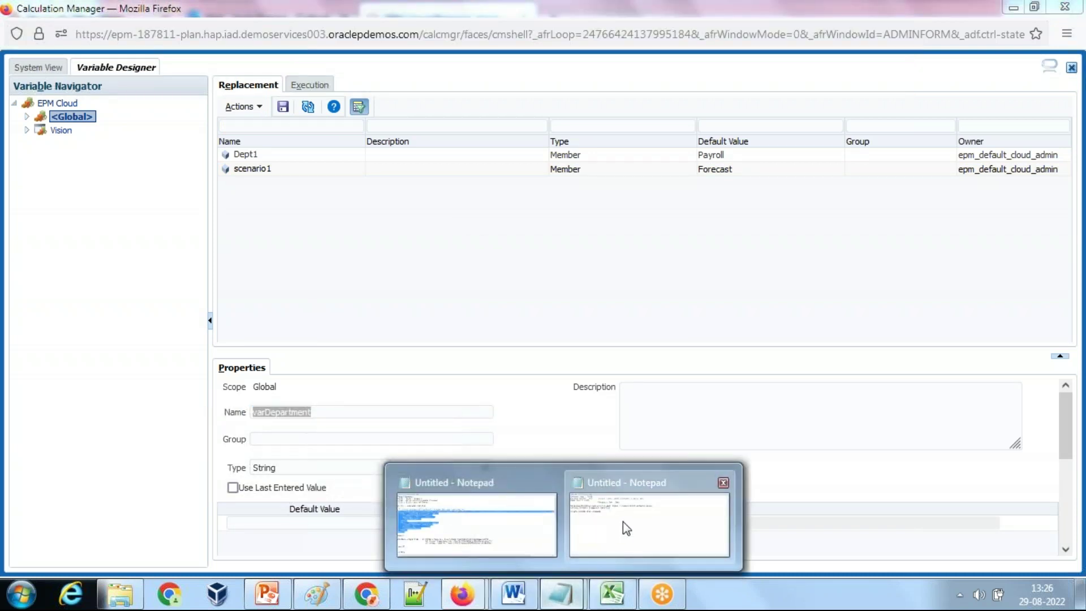
left_click(623, 521)
left_click(502, 475)
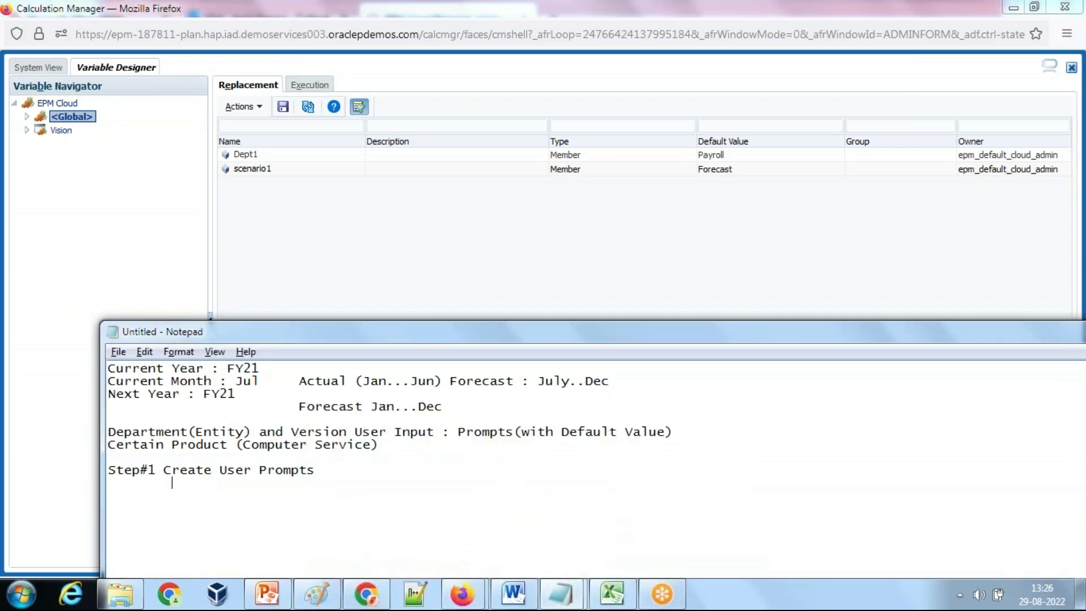
key("ctrl+v")
key("alt+Tab")
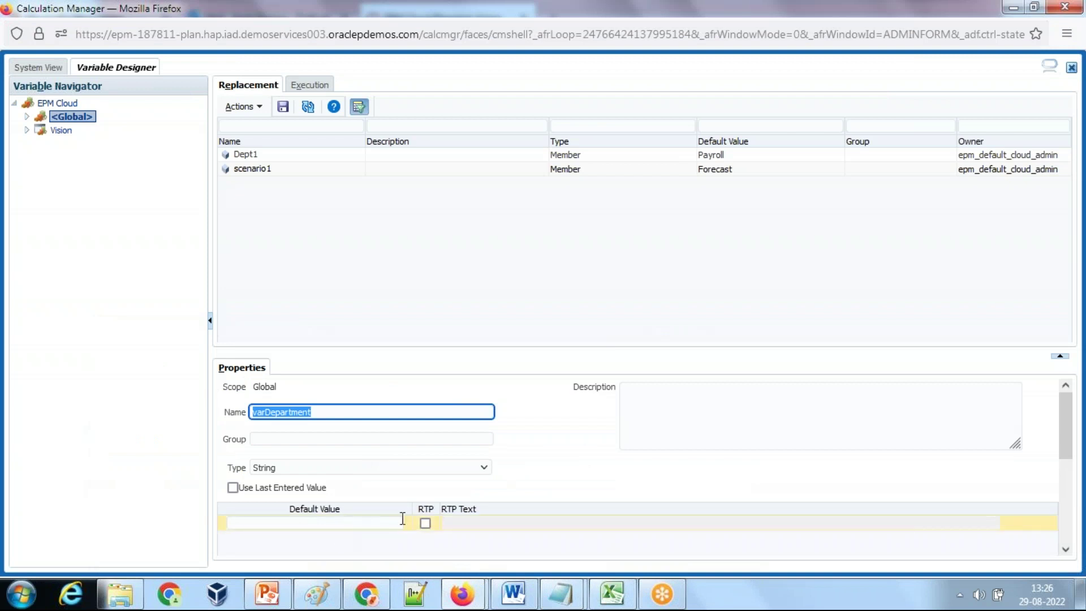
Set the varDepartment variable's type to Member and its dimension type to Entity, enlarging the properties area.
scroll(424, 400, "down", 2)
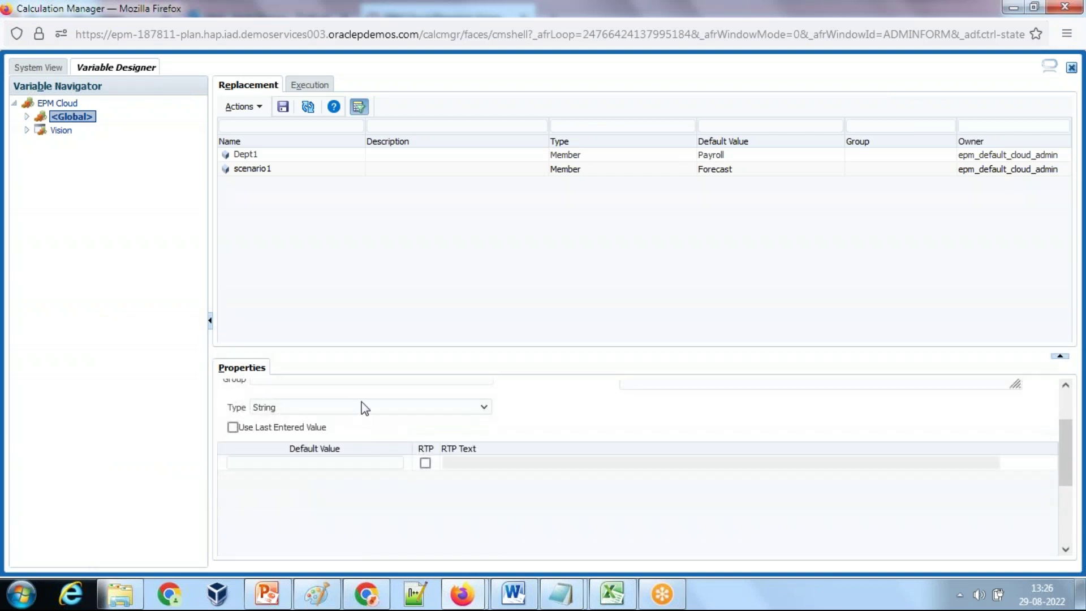
left_click(365, 408)
left_click(312, 311)
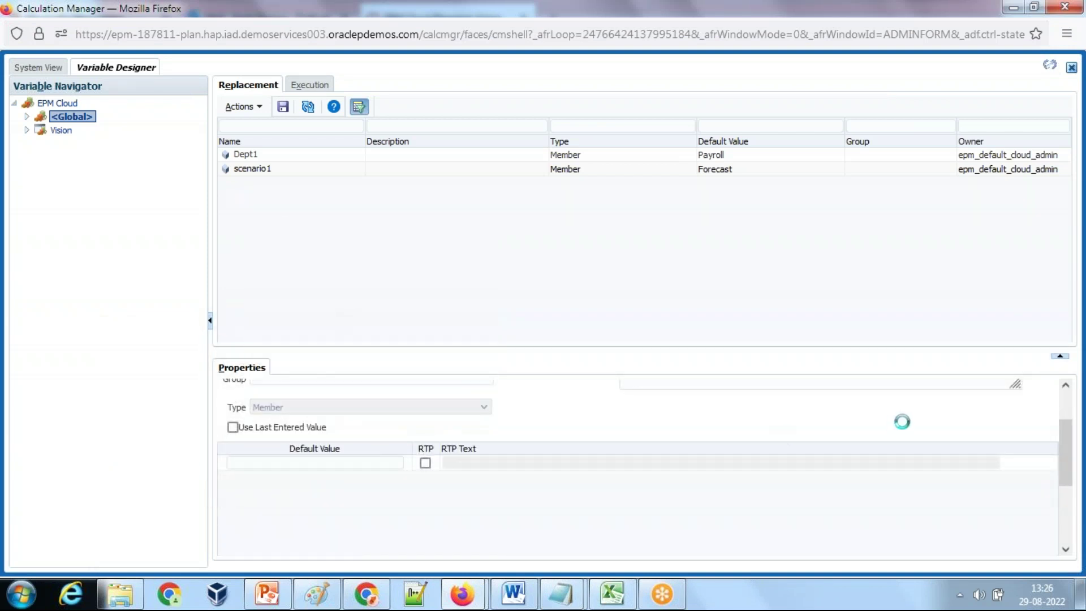
left_click_drag(841, 355, 848, 238)
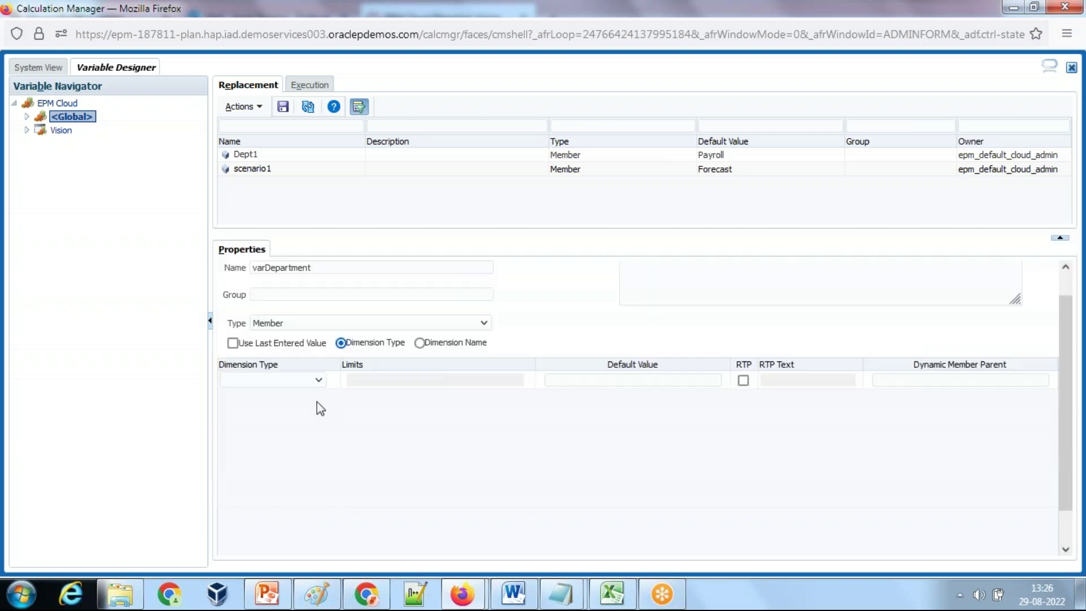
left_click(308, 380)
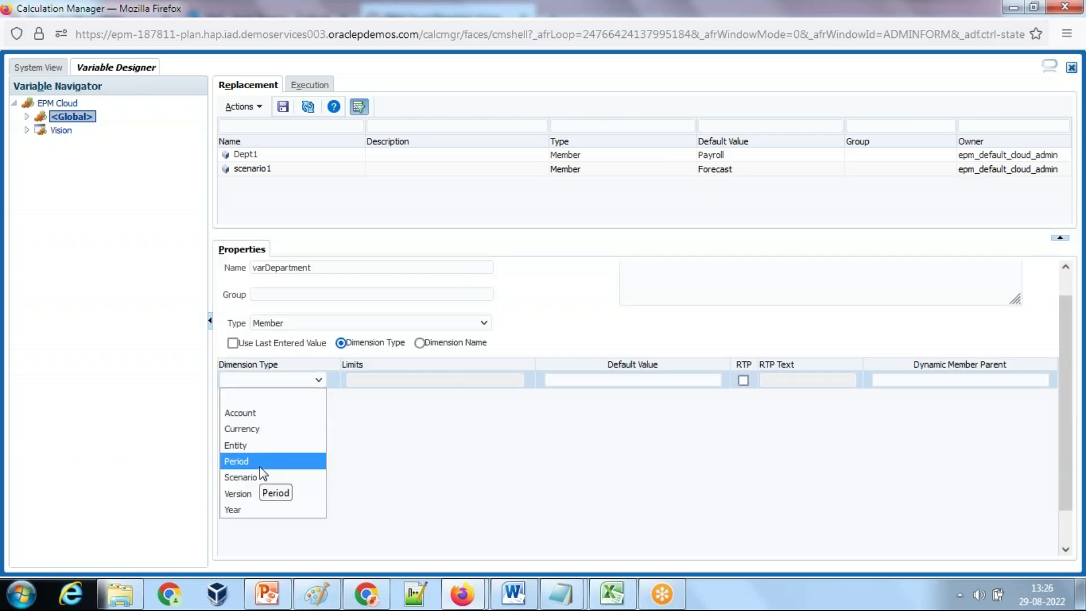
left_click(304, 445)
Set varDepartment's default value to Payroll, copied from cell D3 of the Excel ad hoc grid.
left_click(639, 380)
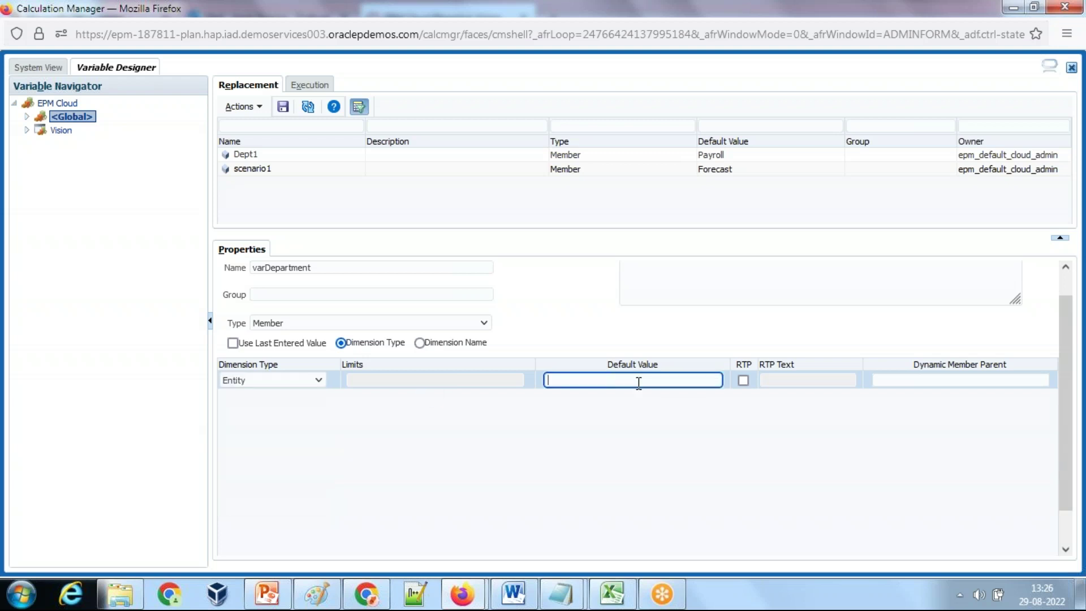
left_click(612, 594)
left_click(292, 184)
key("ctrl+c")
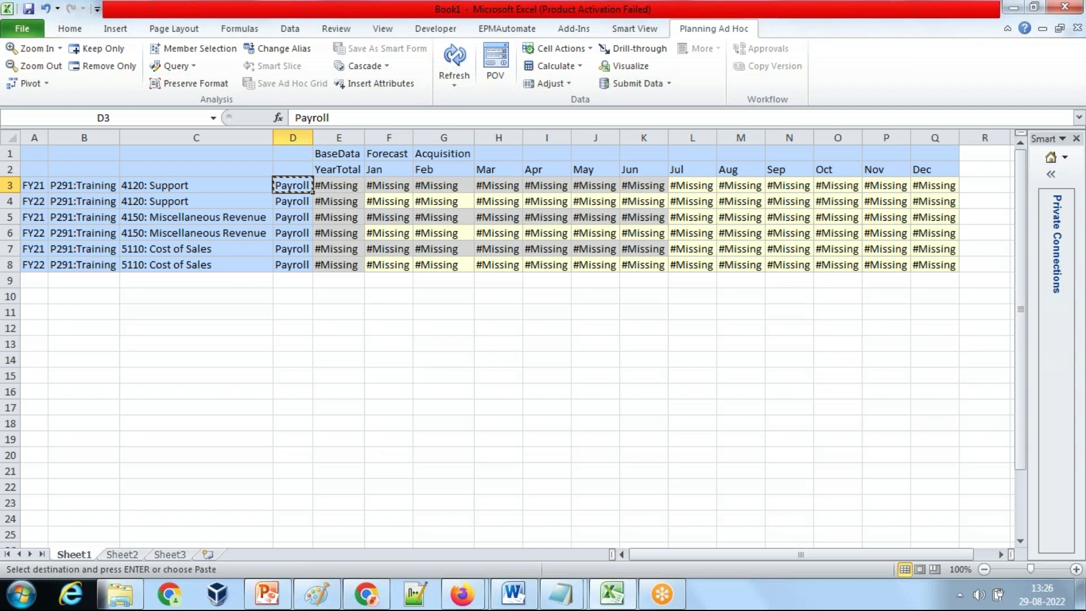
key("alt+Tab")
key("ctrl+v")
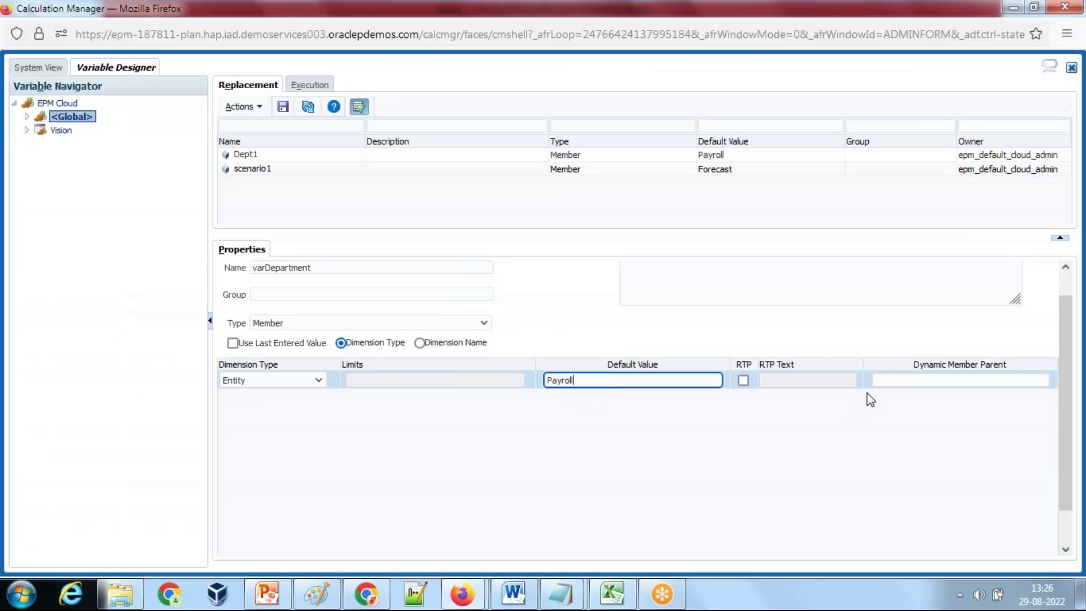
Make varDepartment a runtime prompt with the text "Enter Department Name" and save the variable.
left_click(744, 380)
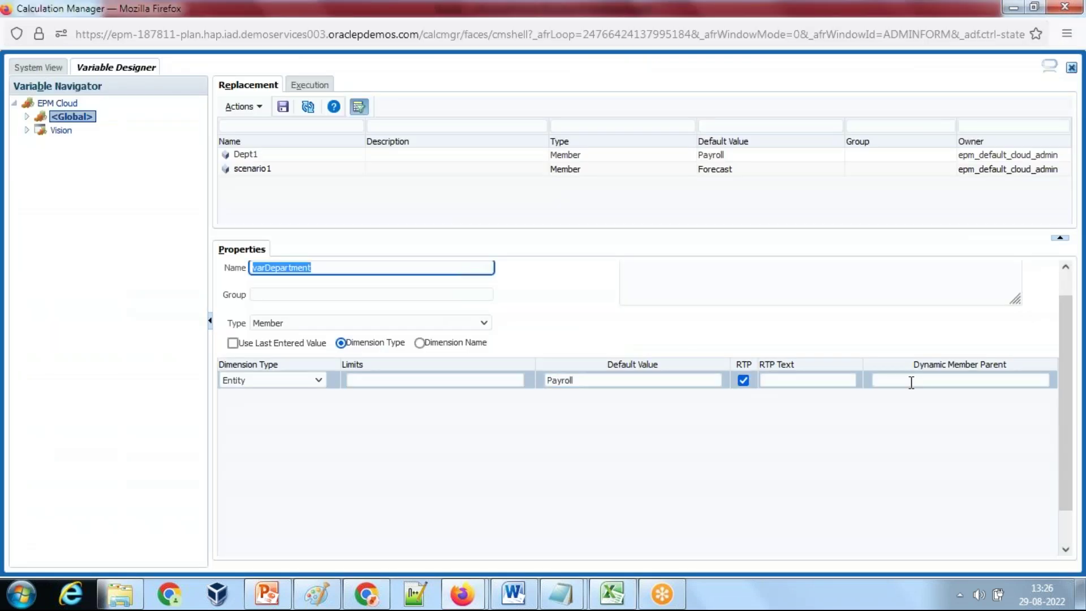
left_click(795, 380)
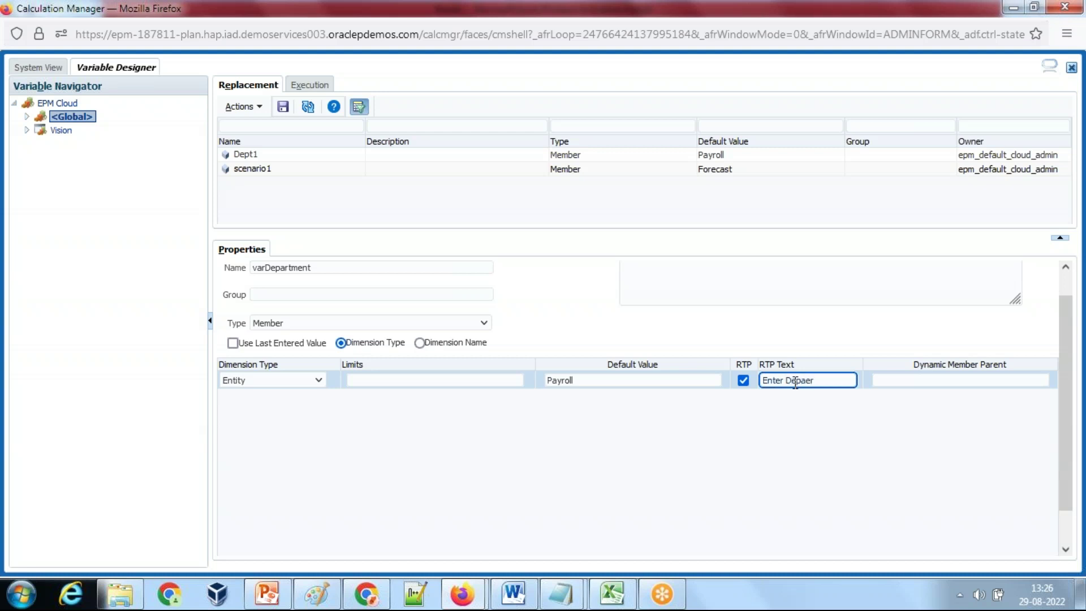
type("Enter Department Name")
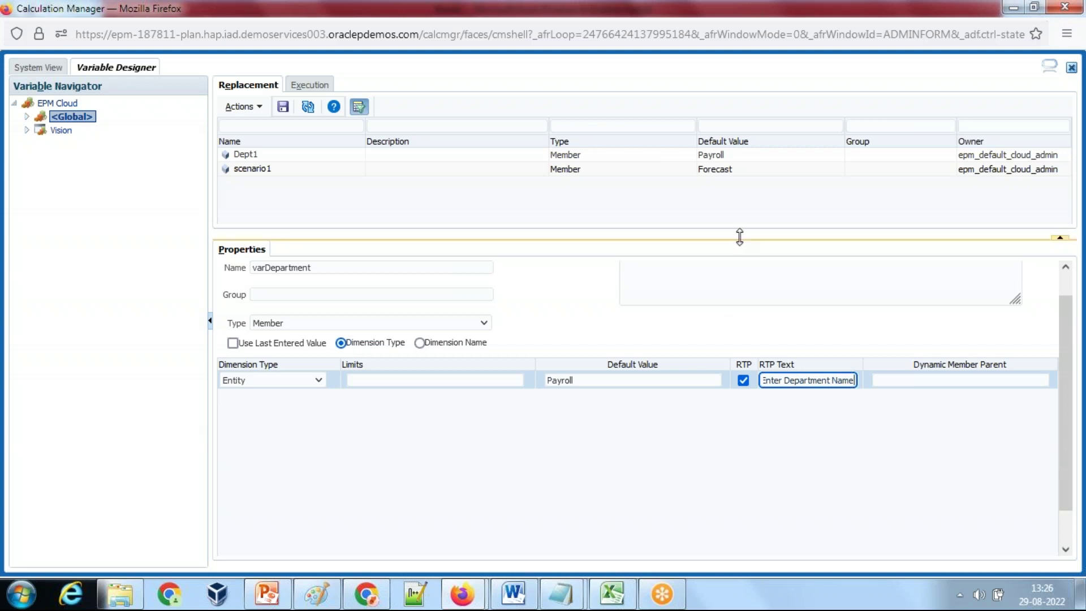
left_click(283, 107)
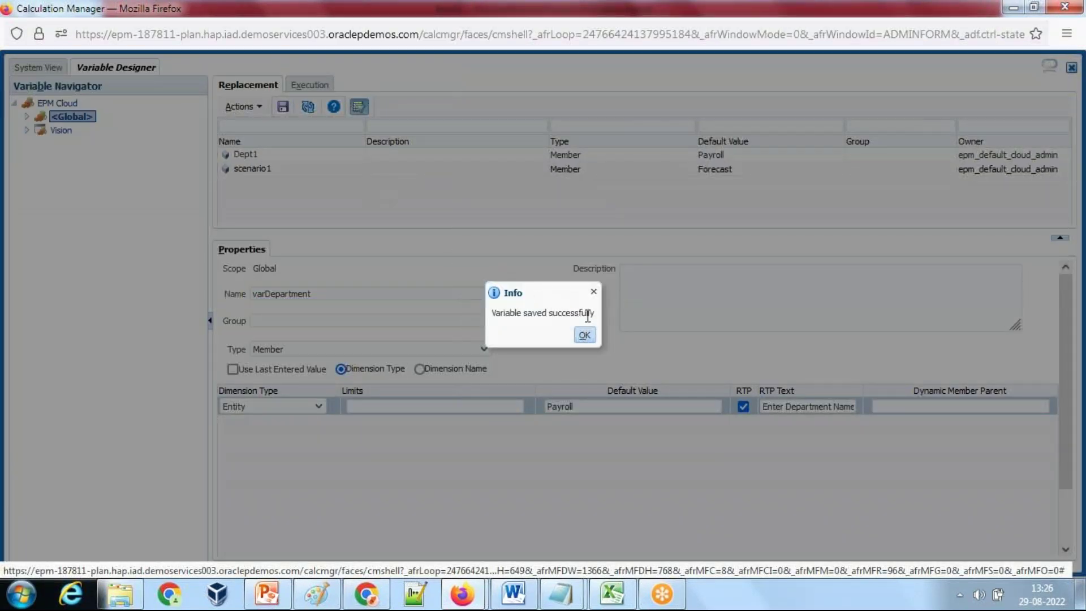
left_click(585, 333)
Create a new global replacement variable named varVersion with type Member and dimension type Version.
left_click(243, 107)
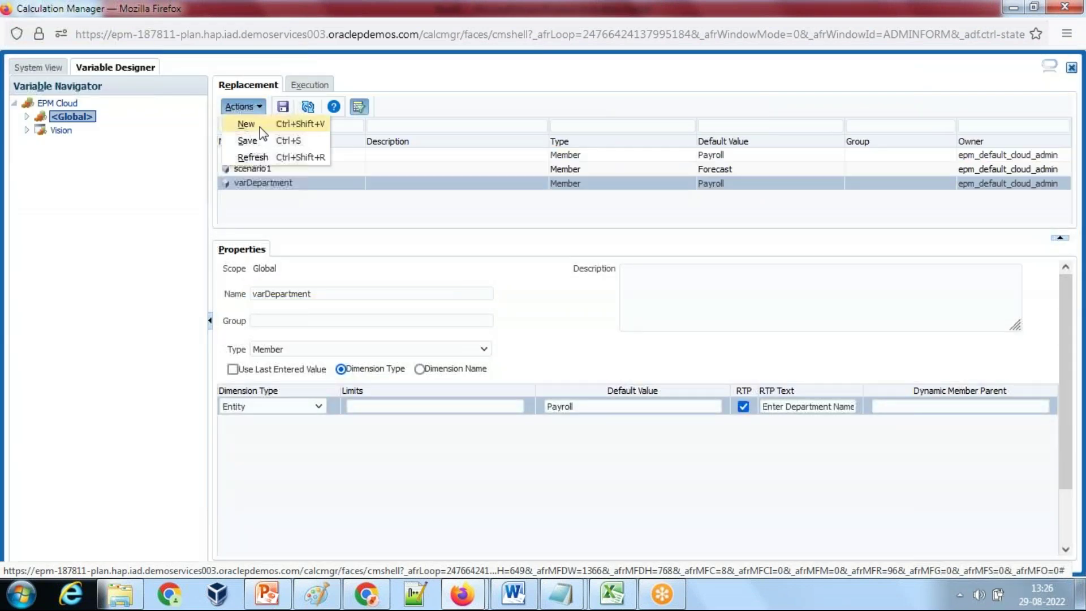
left_click(249, 123)
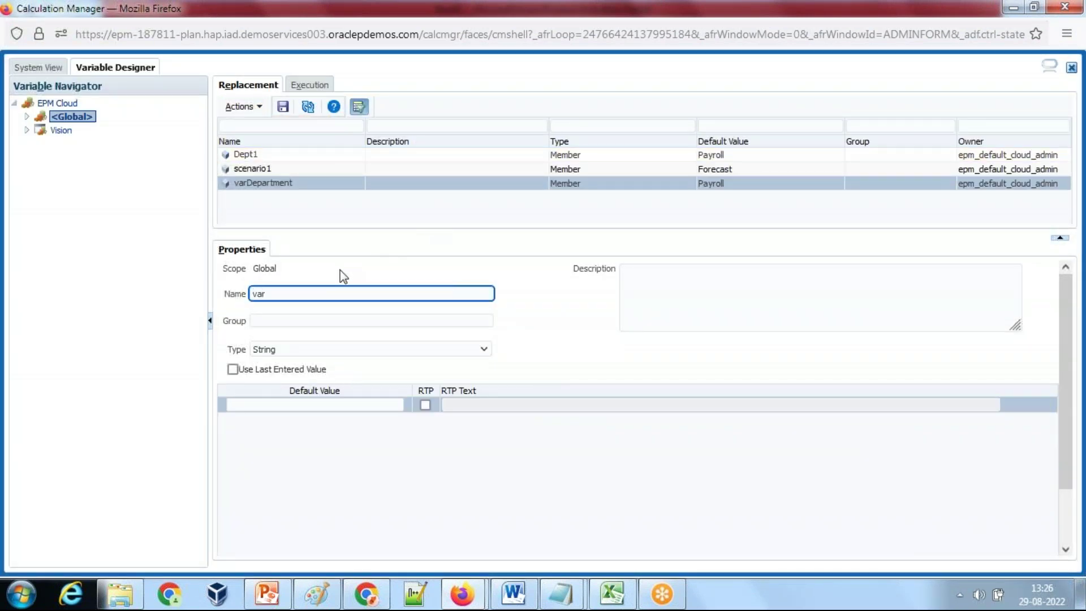
type("varVersion")
left_click(364, 349)
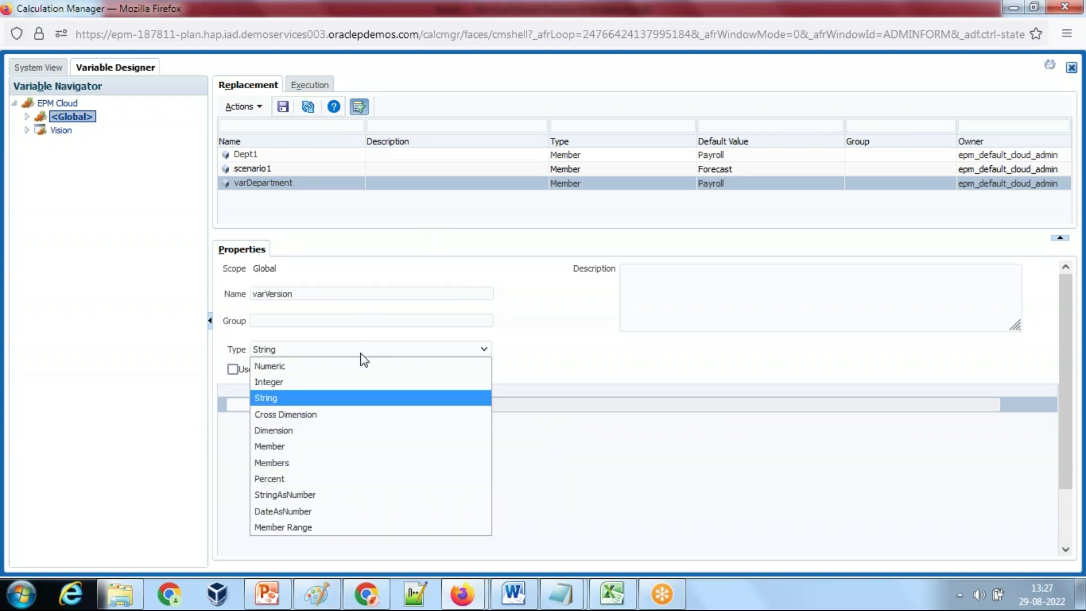
left_click(294, 446)
left_click(313, 411)
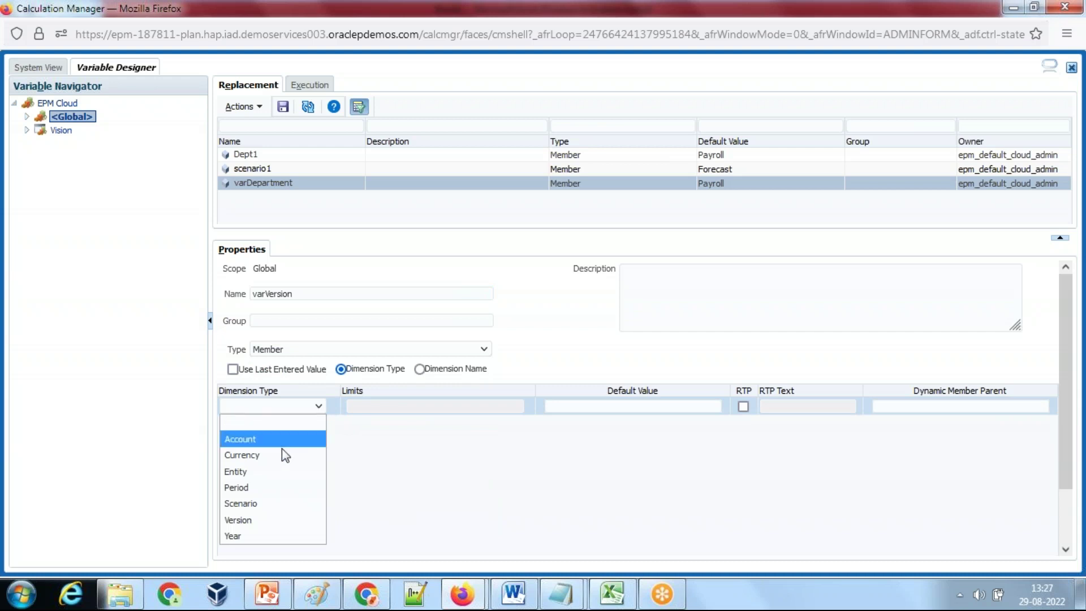
left_click(252, 522)
Set varVersion's default value to Acquisition, copied from cell G1 of the Excel ad hoc grid.
left_click(683, 405)
key("alt+Tab")
left_click(432, 153)
double_click(396, 117)
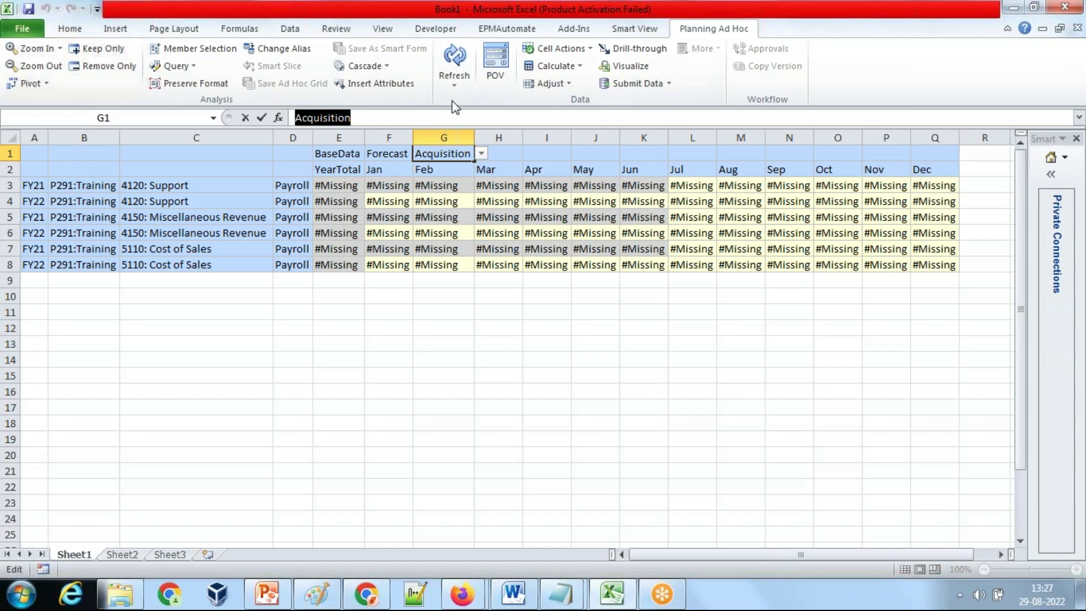
key("alt+Tab")
key("ctrl+v")
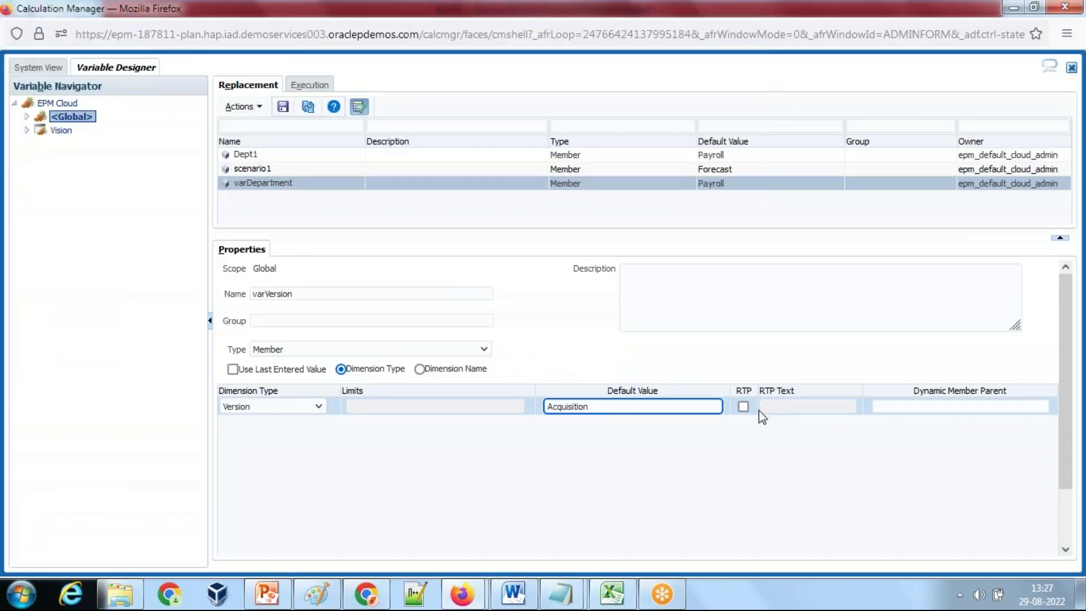
Make varVersion a runtime prompt with the text "Enter Version" and save the variable.
left_click(743, 406)
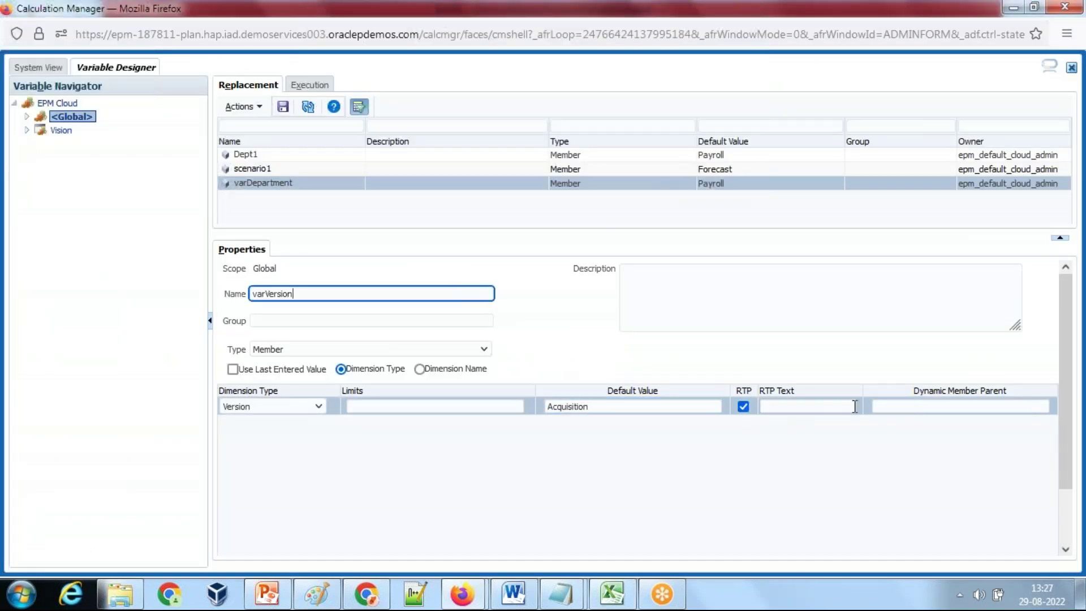
left_click(809, 408)
type("Enter Version")
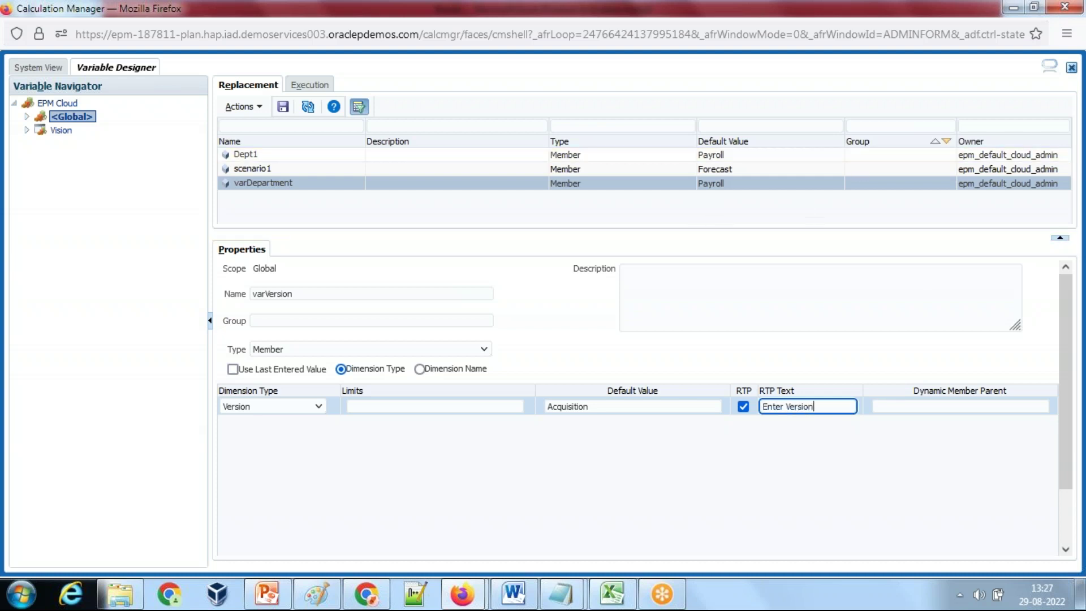
left_click(283, 106)
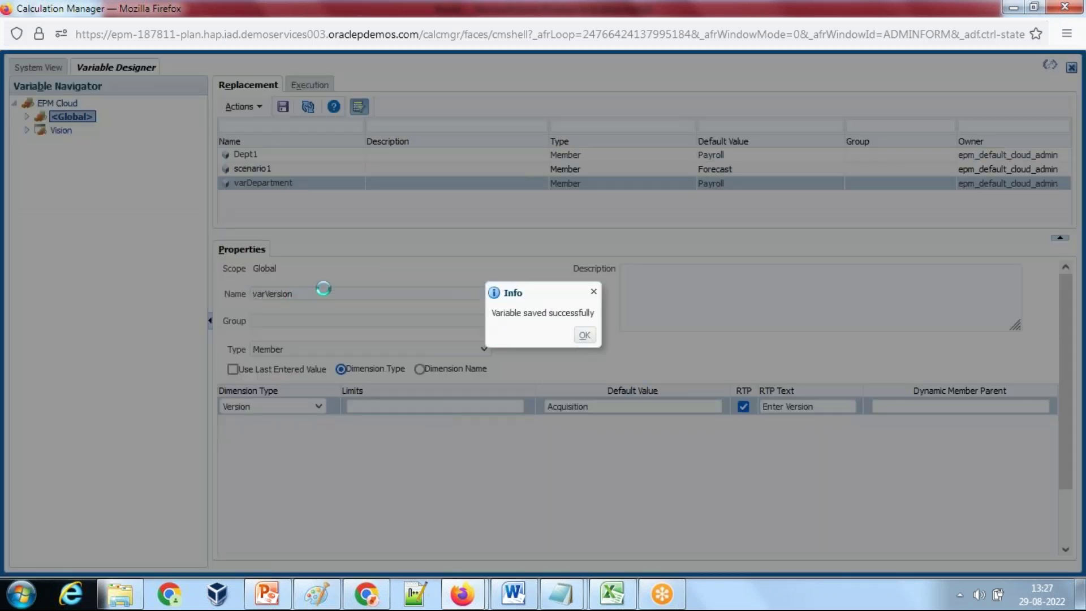
left_click(584, 335)
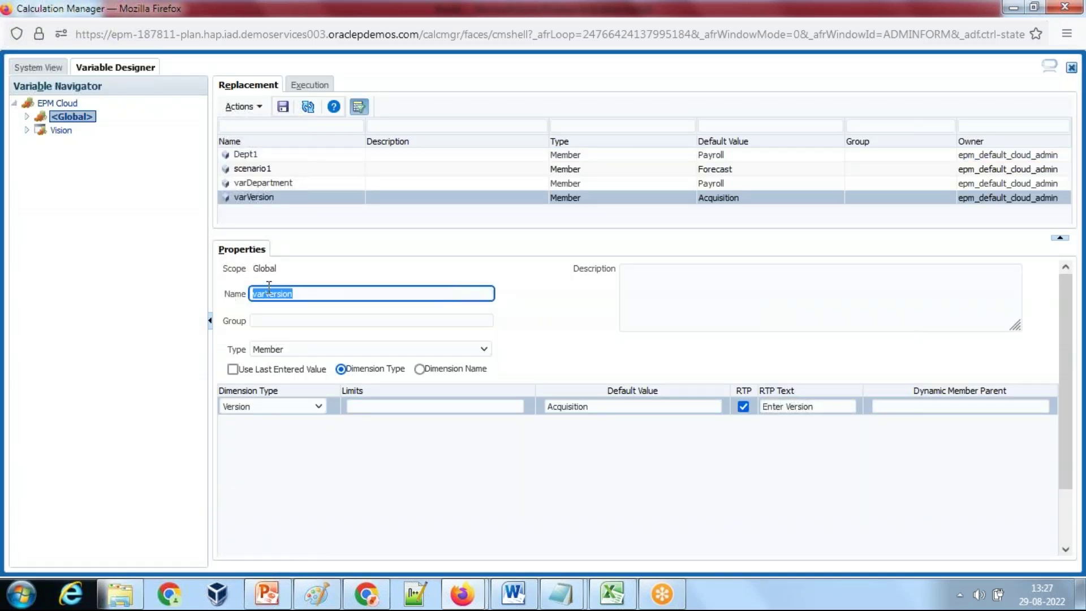
Add varVersion to the Notepad notes, followed by "Step#2 Create New Substitution Variable" with Current_Year : FY21 and Next_Year : FY22.
key("alt+Tab")
mouse_move(559, 592)
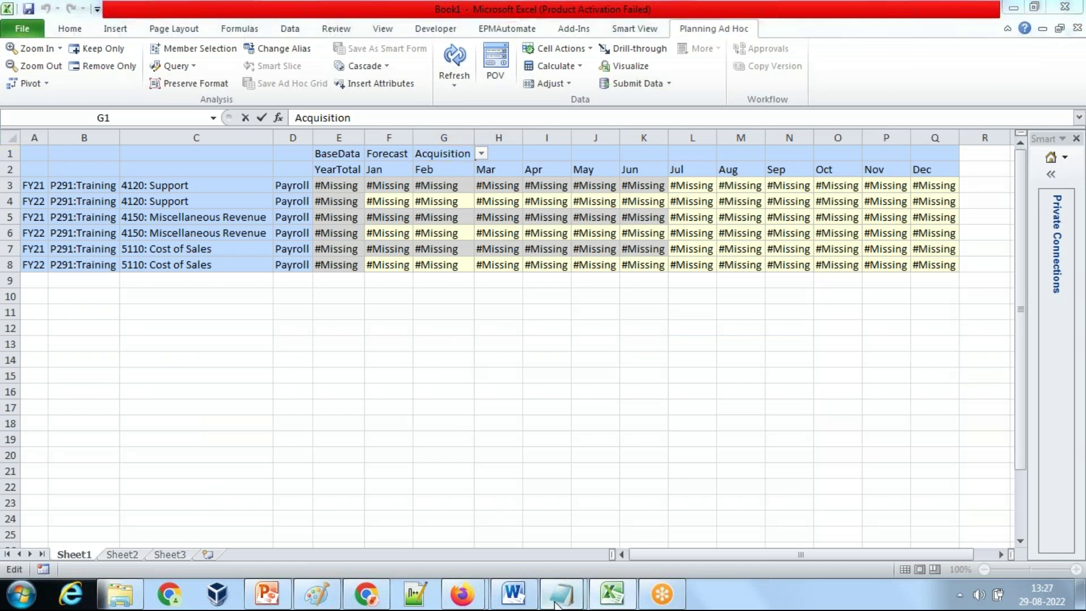
left_click(601, 532)
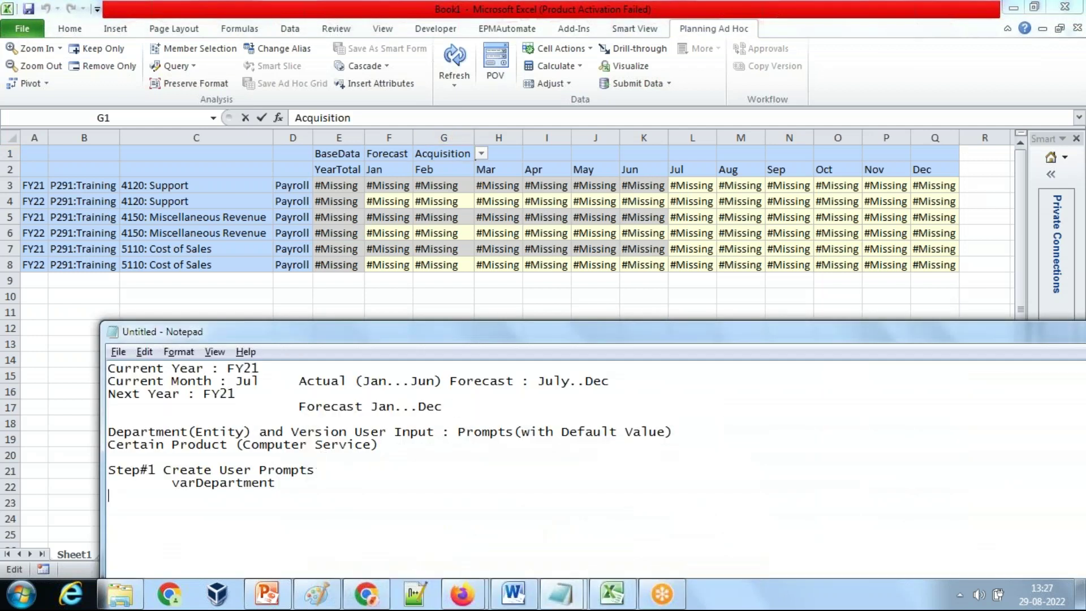
key("ctrl+v")
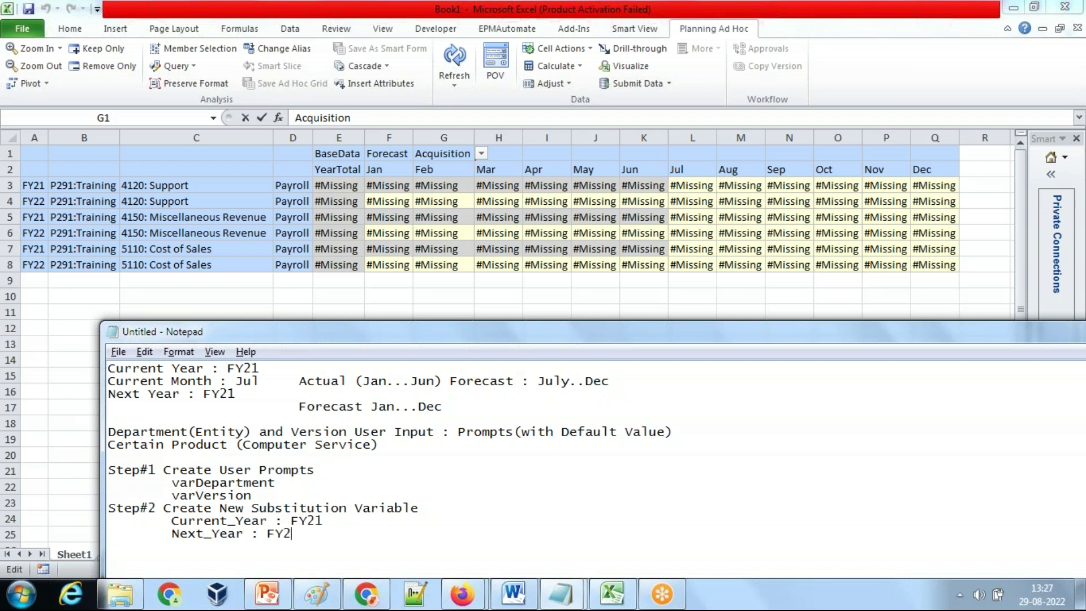
Switch to EPM Cloud Planning and examine the substitution variables for existing current-year and next-year variables.
mouse_move(462, 594)
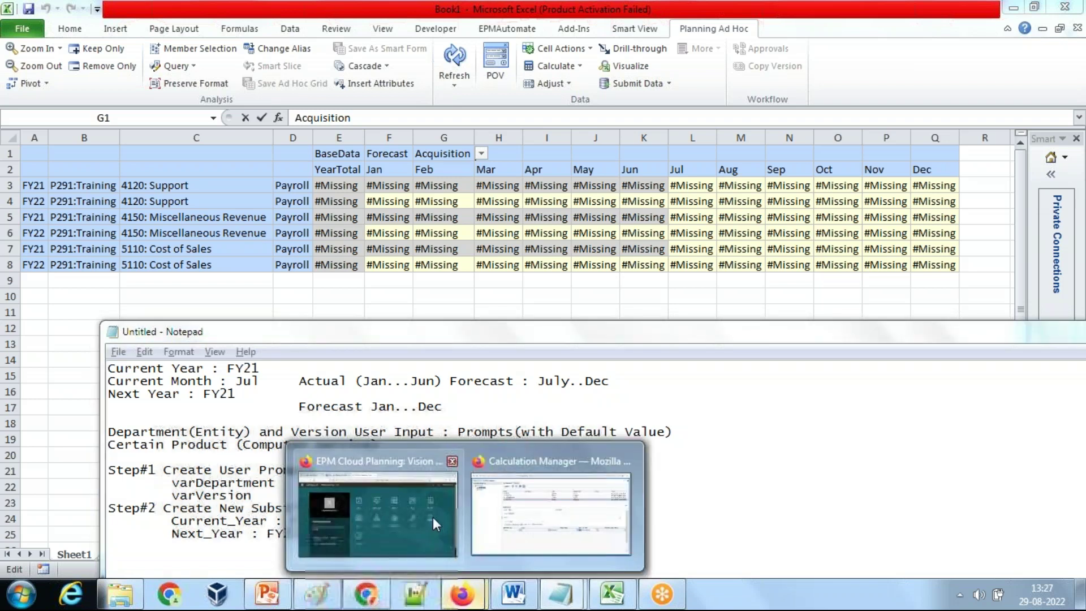
left_click(362, 458)
left_click(781, 314)
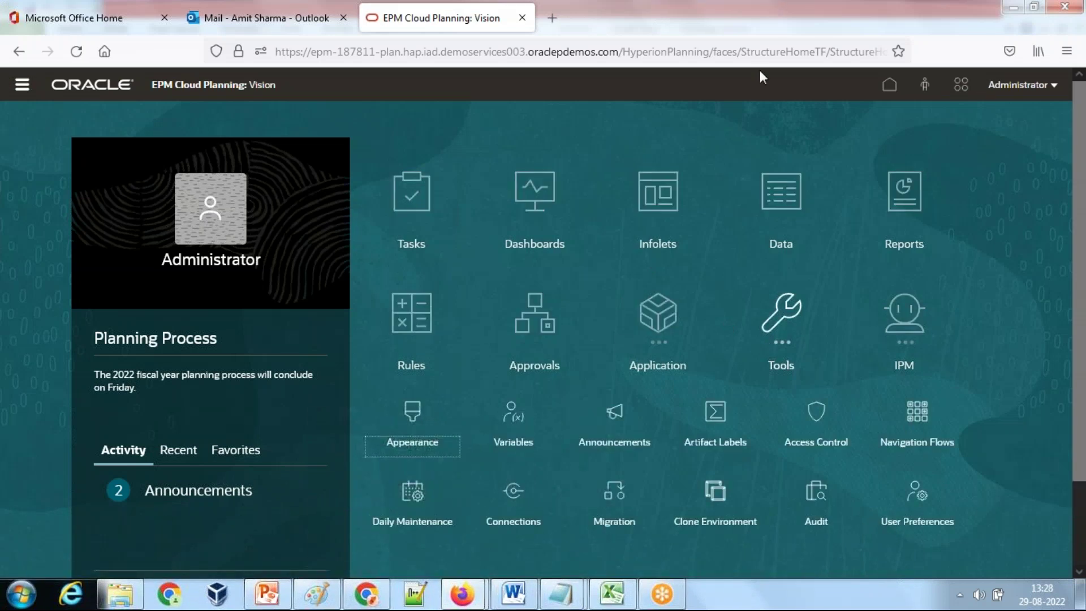
left_click(532, 451)
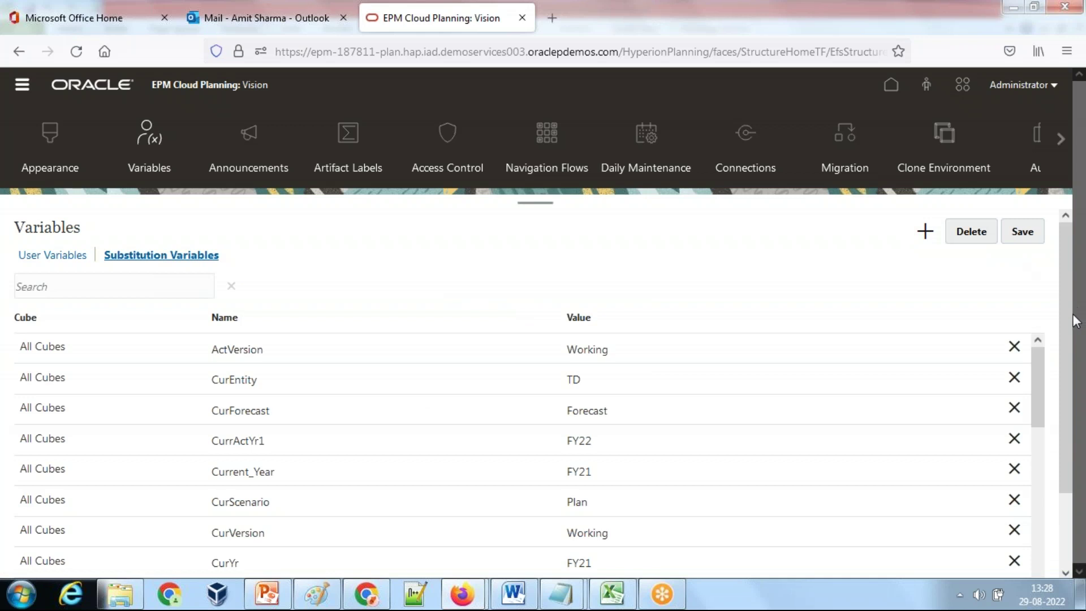
scroll(1068, 457, "down", 2)
left_click_drag(1043, 347, 1040, 554)
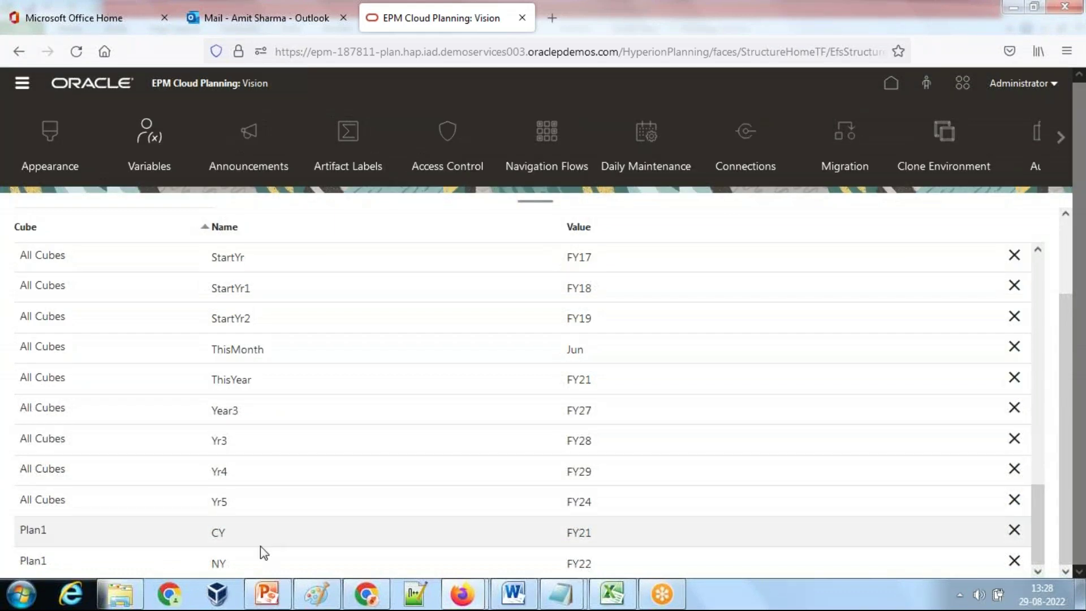
scroll(262, 543, "up", 3)
scroll(263, 531, "up", 10)
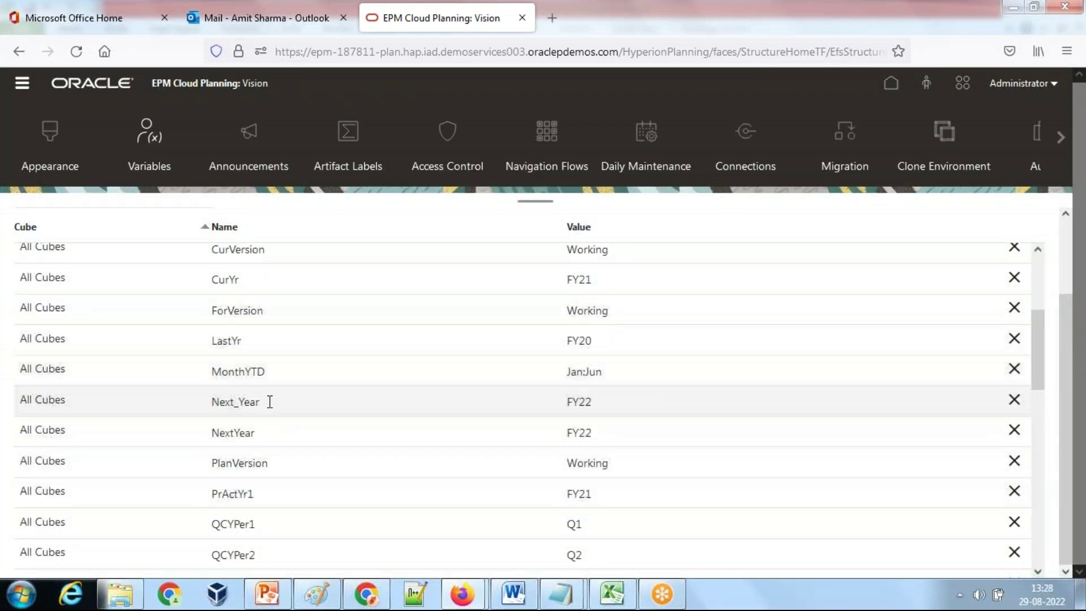
Change Next_Year to NextYear in the Notepad notes, matching the NextYear substitution variable in the Planning list.
left_click_drag(257, 434, 213, 436)
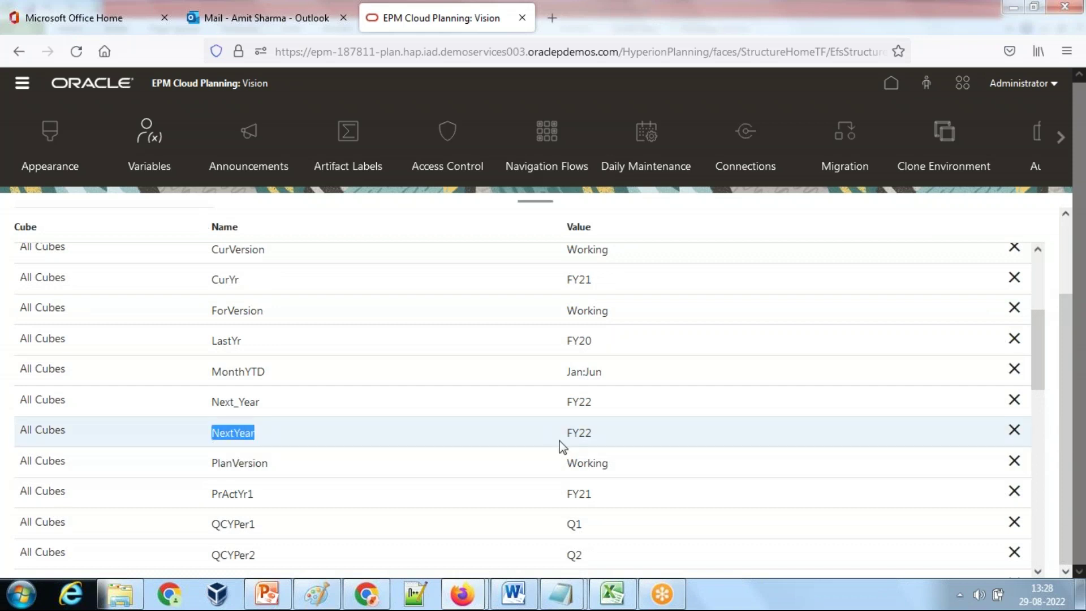
left_click(562, 603)
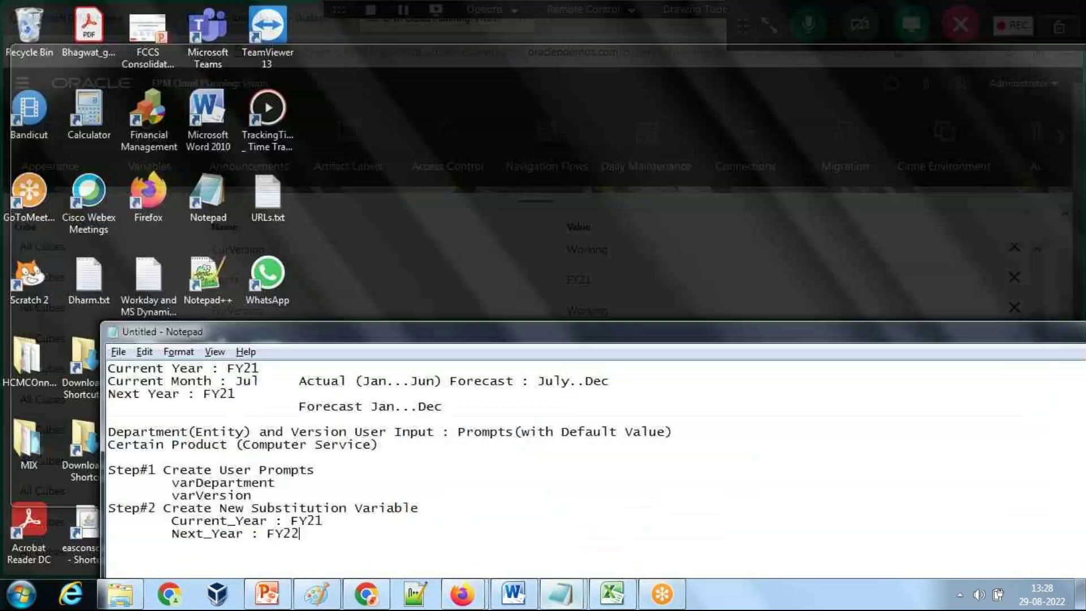
left_click(433, 520)
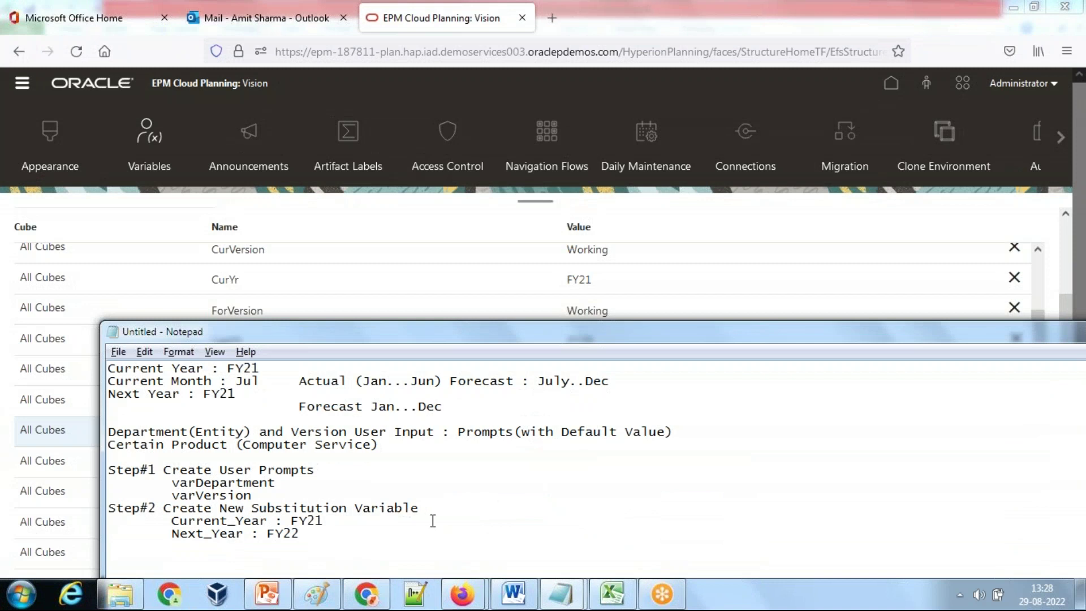
left_click(211, 534)
key("BackSpace")
Copy the Current_Year substitution variable's name from Planning into the Notepad notes as a new line reading Current_Year : FY21.
key("alt+Tab")
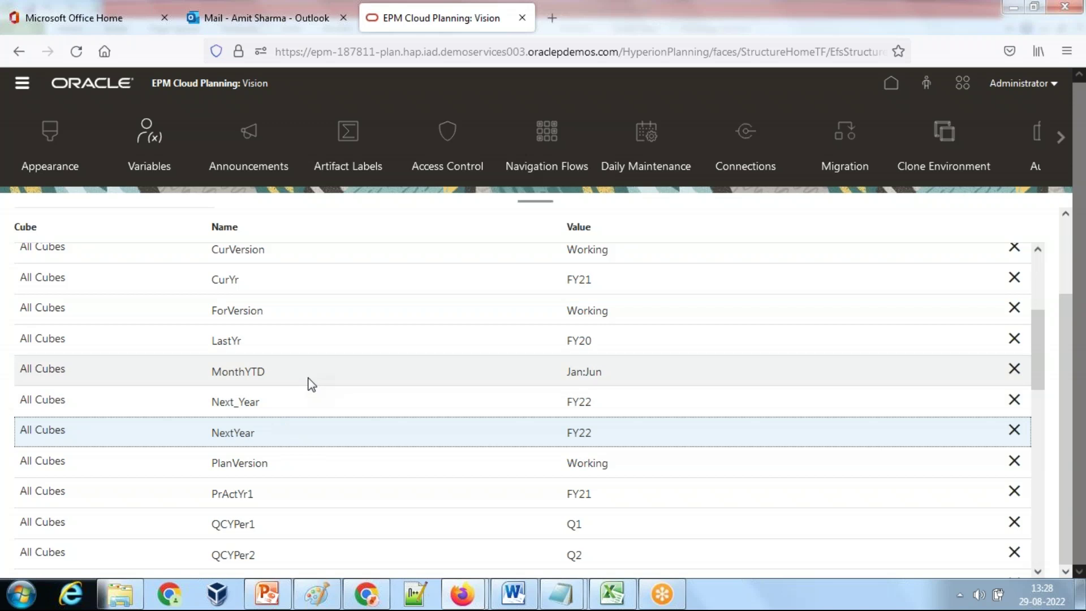
scroll(308, 357, "up", 3)
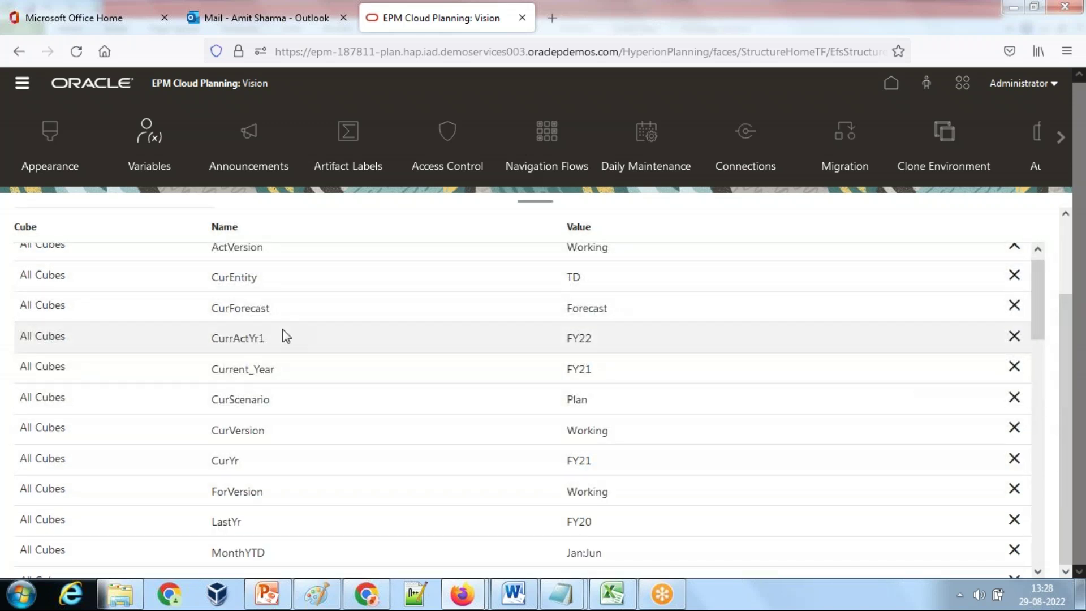
left_click_drag(280, 373, 209, 378)
key("ctrl+c")
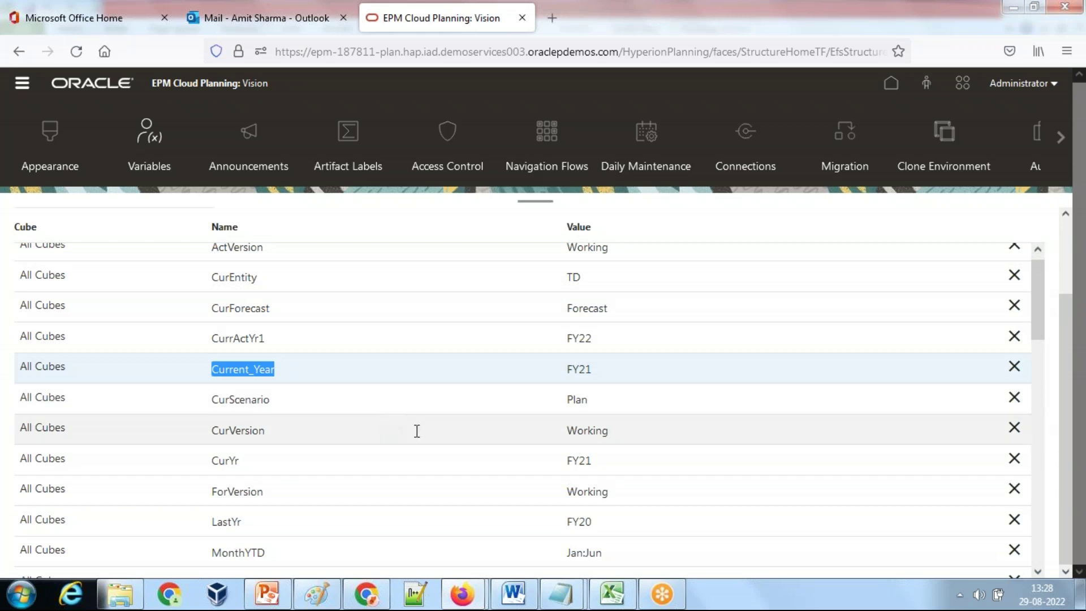
key("alt+Tab")
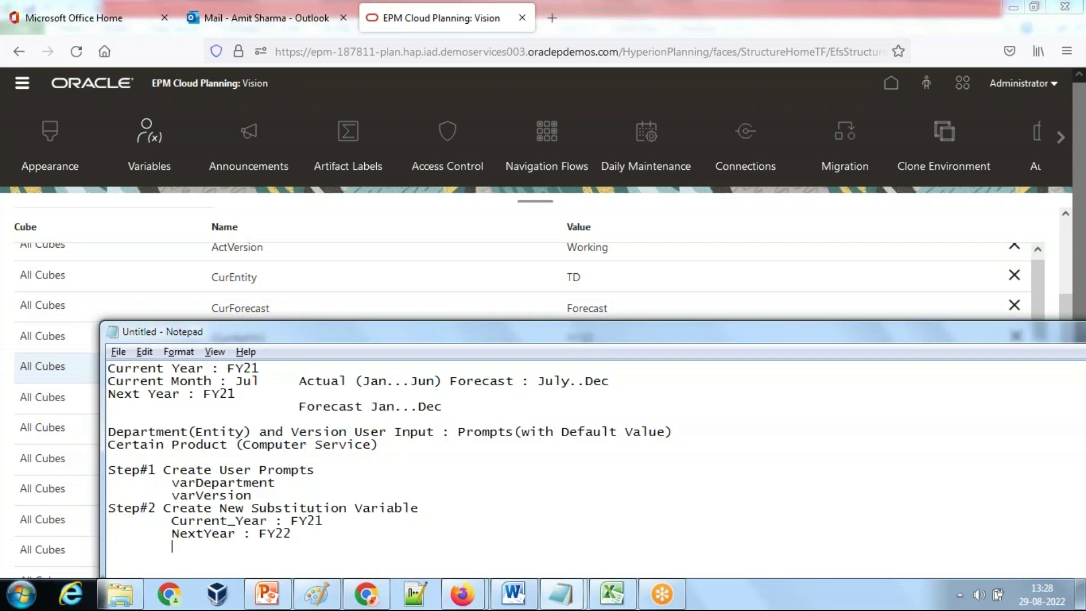
key("ctrl+v")
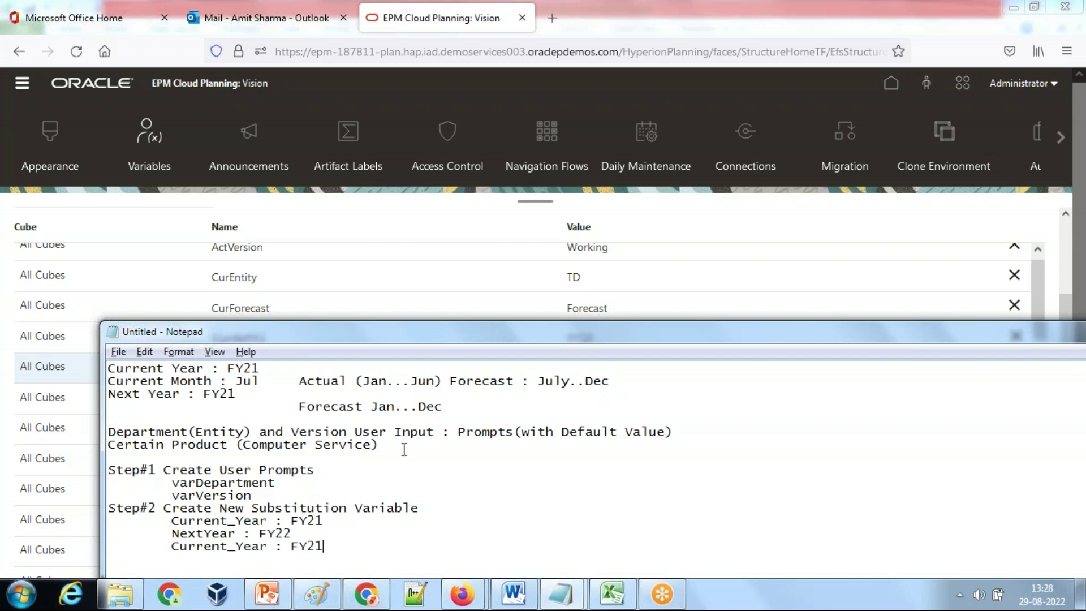
Replace NextYear in the Notepad notes with the Next_Year substitution variable's name, copied from the Planning list.
key("alt+Tab")
scroll(582, 381, "down", 5)
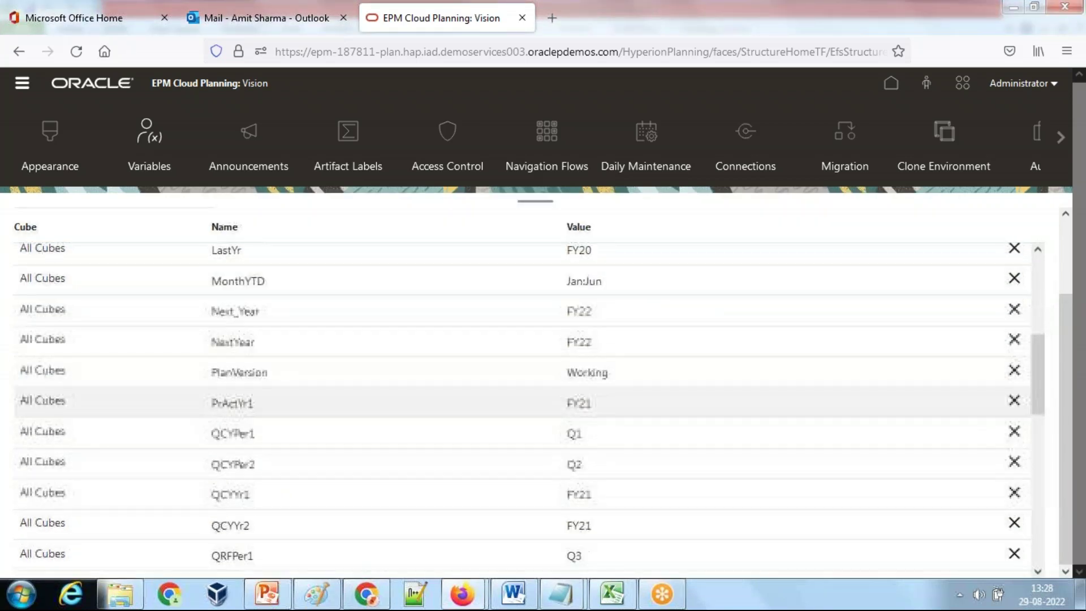
scroll(431, 439, "down", 5)
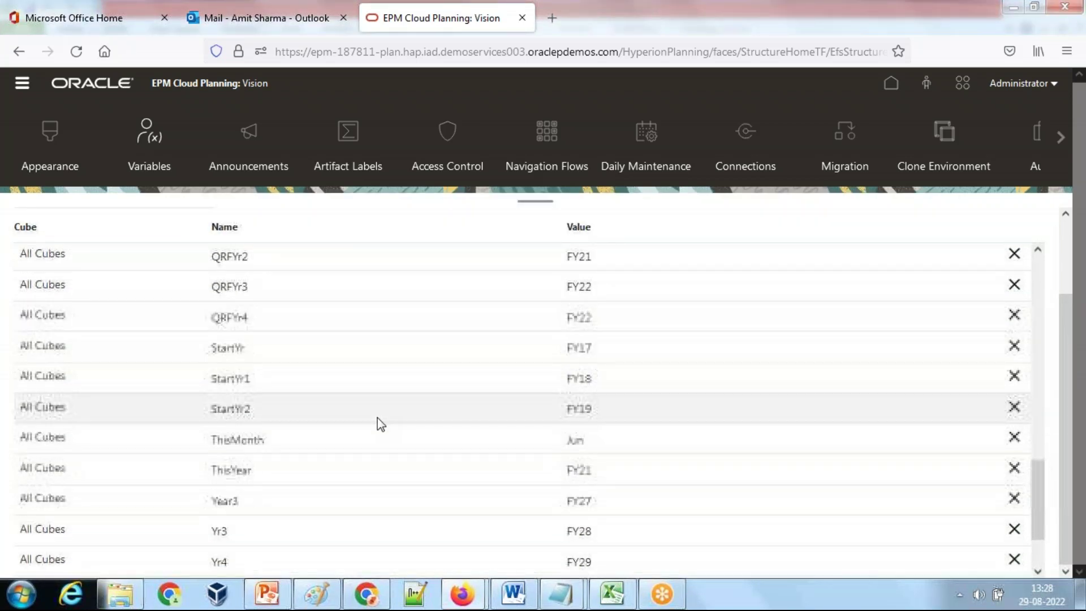
scroll(381, 424, "down", 2)
scroll(380, 425, "up", 10)
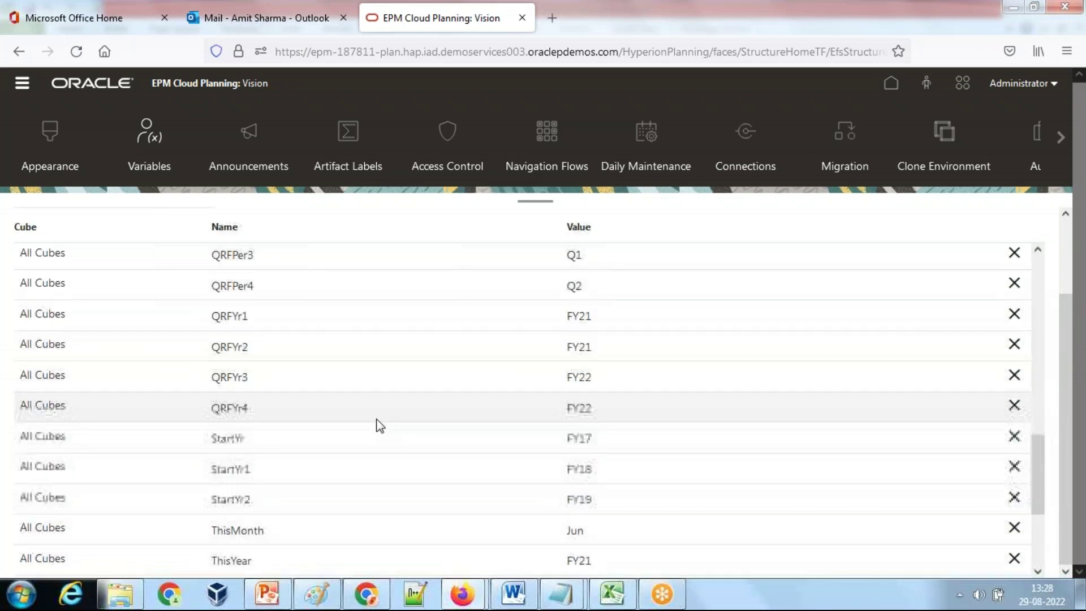
scroll(379, 425, "up", 1)
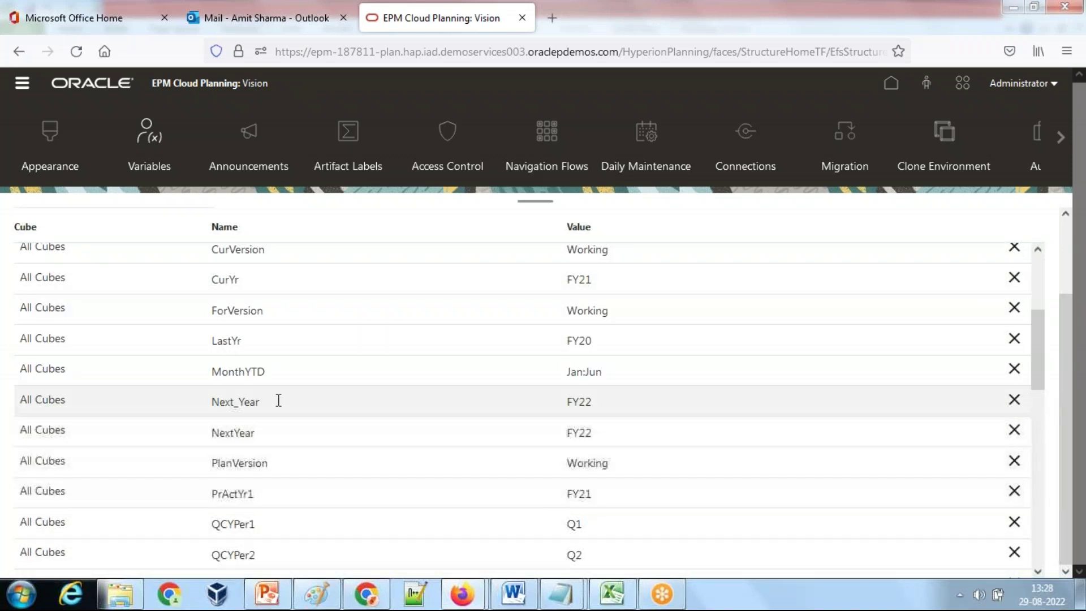
left_click_drag(593, 402, 572, 405)
left_click(257, 402)
left_click_drag(257, 402, 210, 403)
key("ctrl+c")
key("alt+Tab")
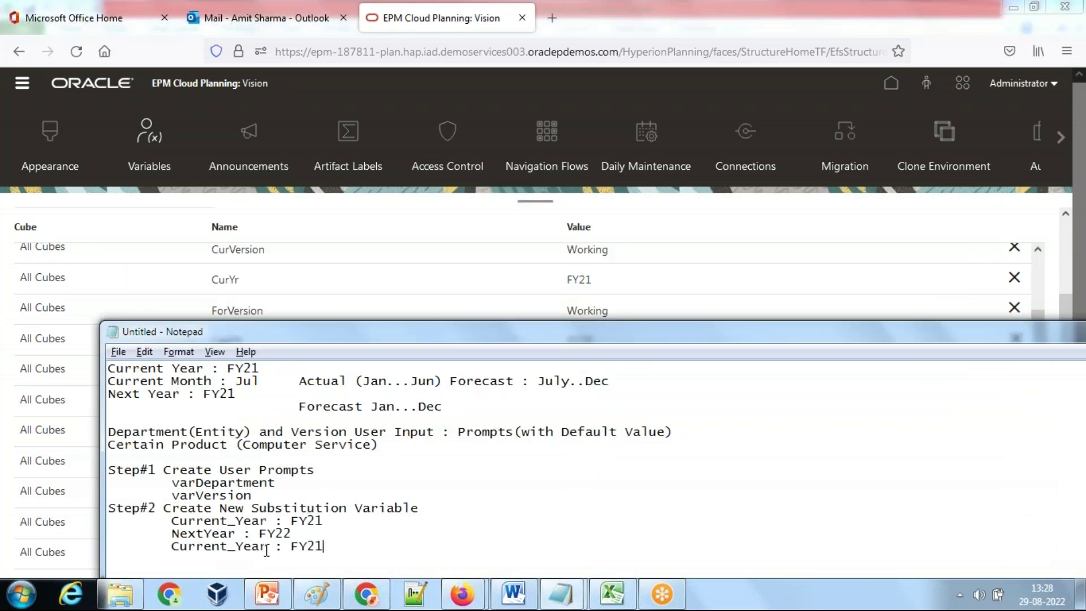
left_click_drag(234, 533, 180, 546)
double_click(193, 533)
key("ctrl+v")
left_click_drag(495, 333, 536, 273)
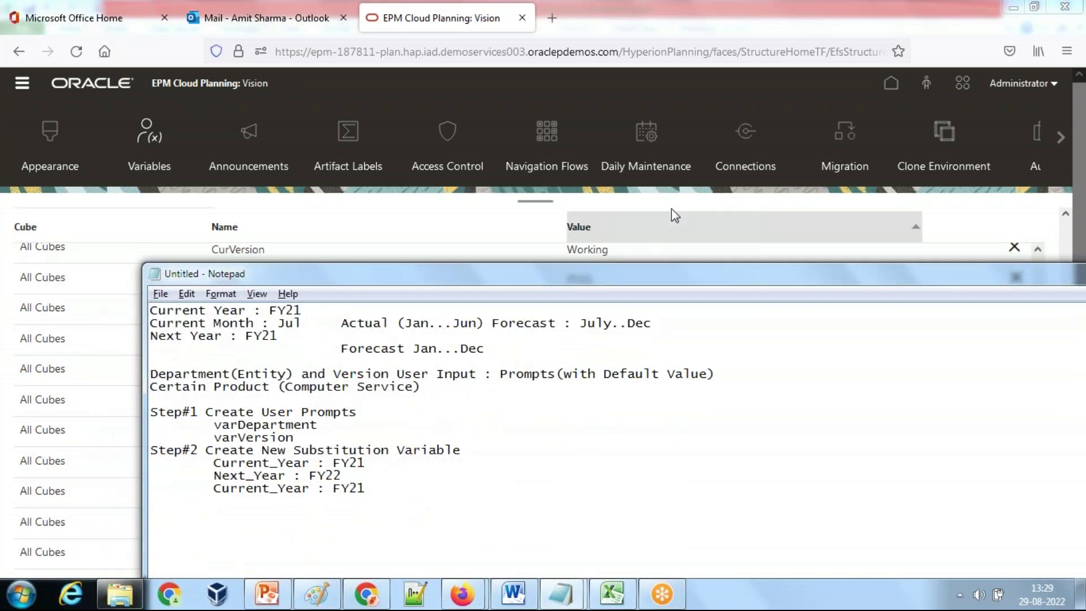
Switch to Calculation Manager's System View and expand EPM Cloud, the Vision application and its Plan1 cube.
left_click(890, 90)
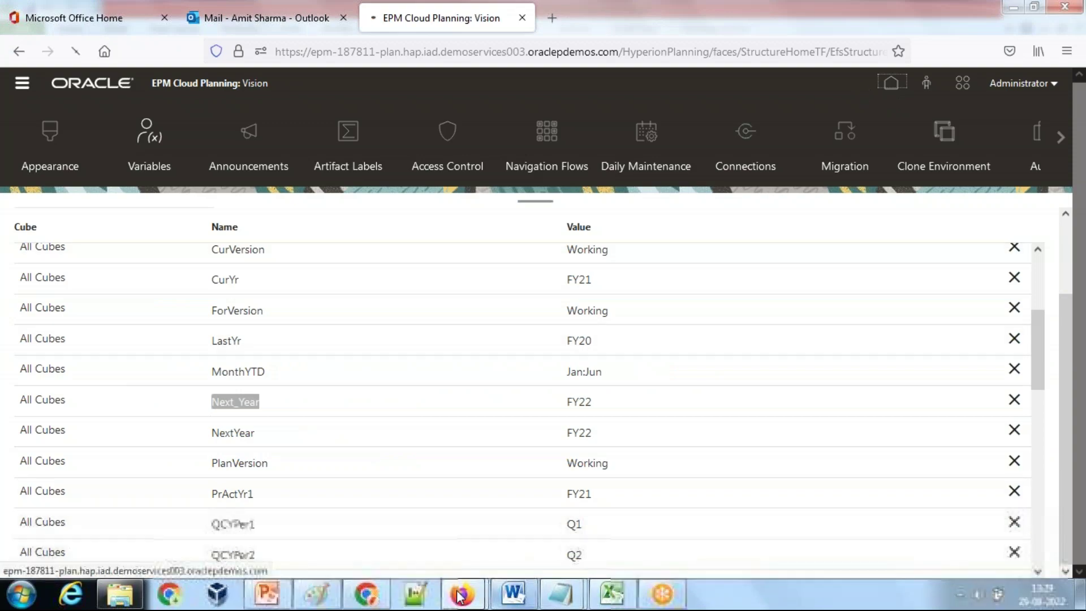
mouse_move(462, 594)
left_click(546, 526)
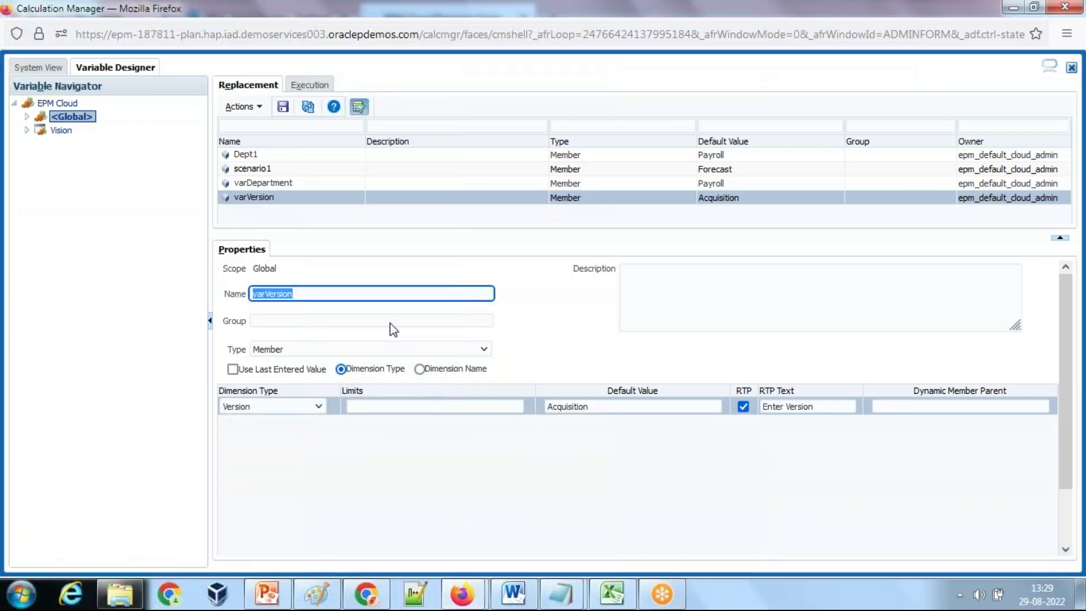
left_click(51, 69)
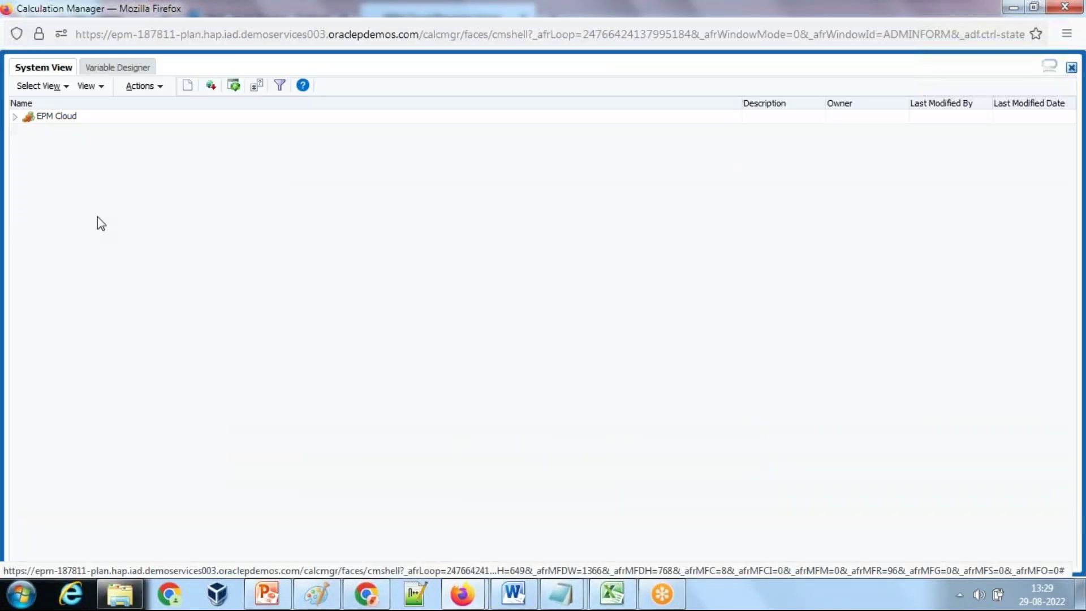
left_click(15, 117)
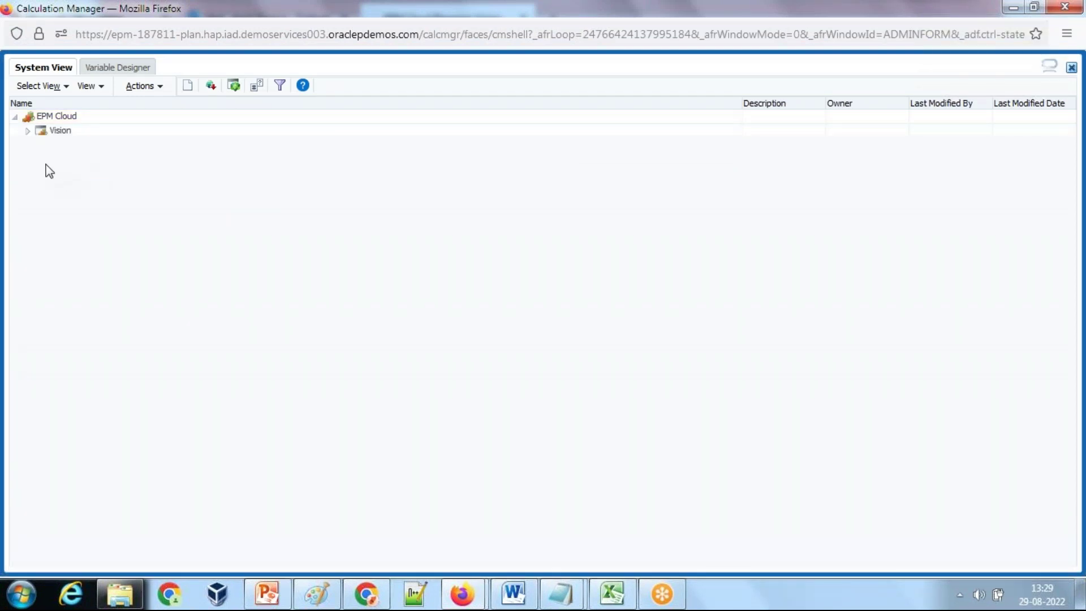
left_click(74, 159)
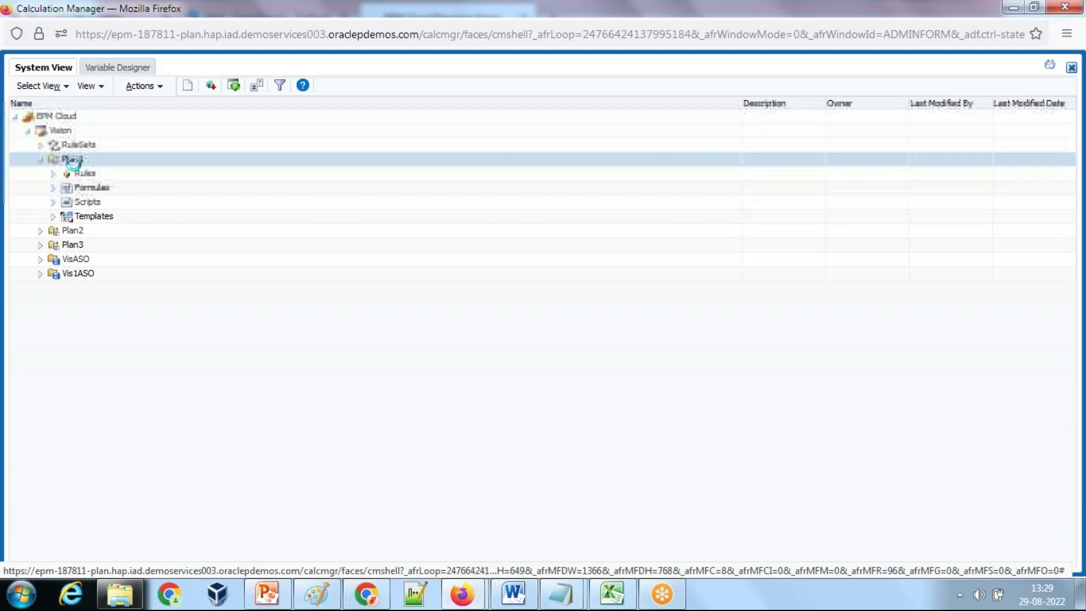
Create a rule named Initialize_Service_Revenue in Vision's Plan1 cube and place a Member Range between Begin and End.
right_click(84, 160)
right_click(77, 173)
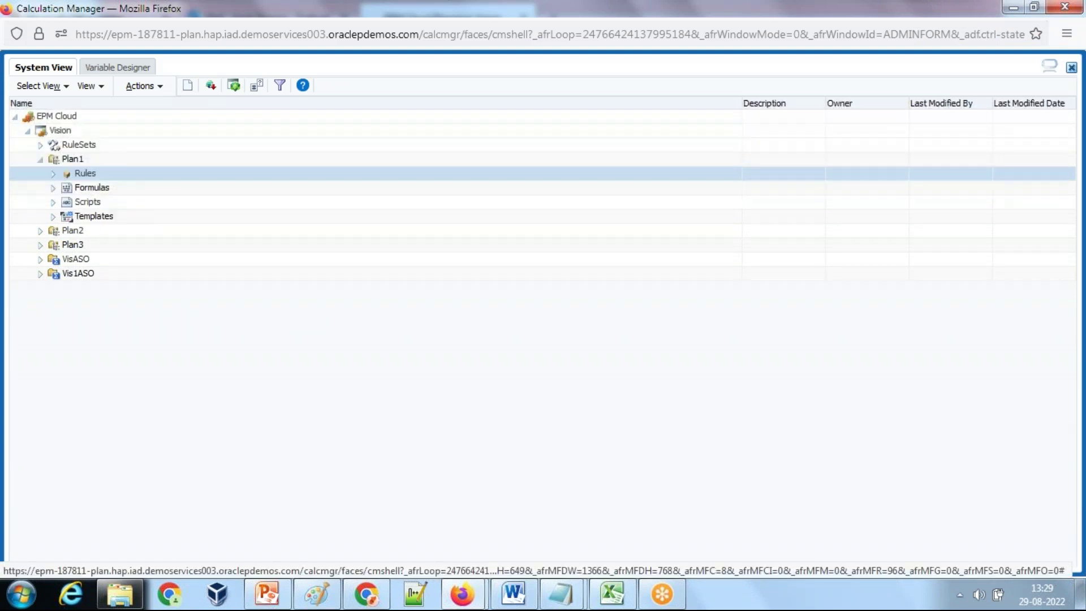
left_click(101, 180)
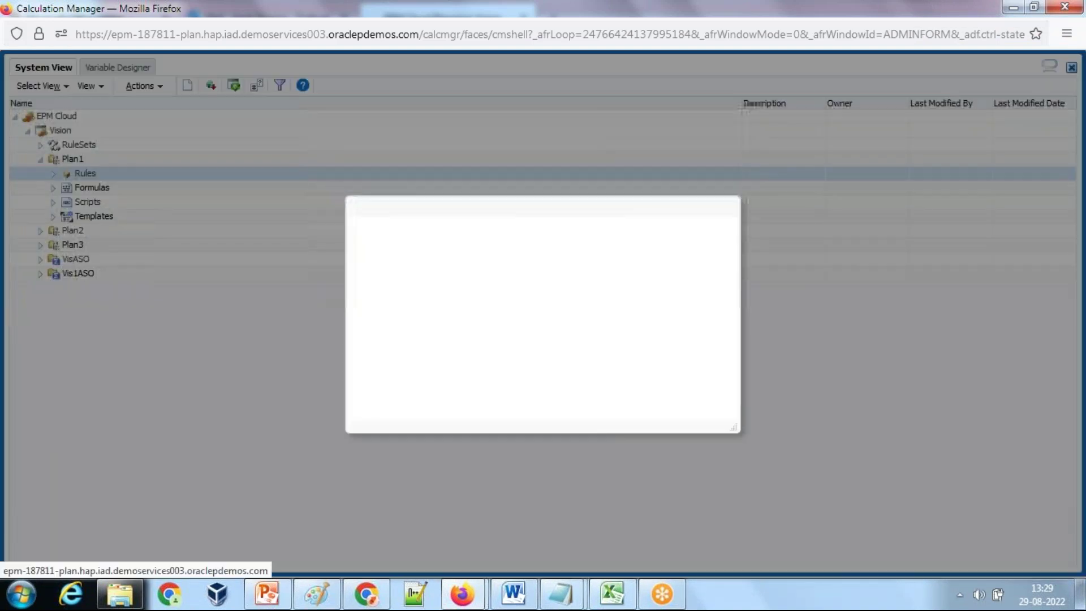
type("Ini")
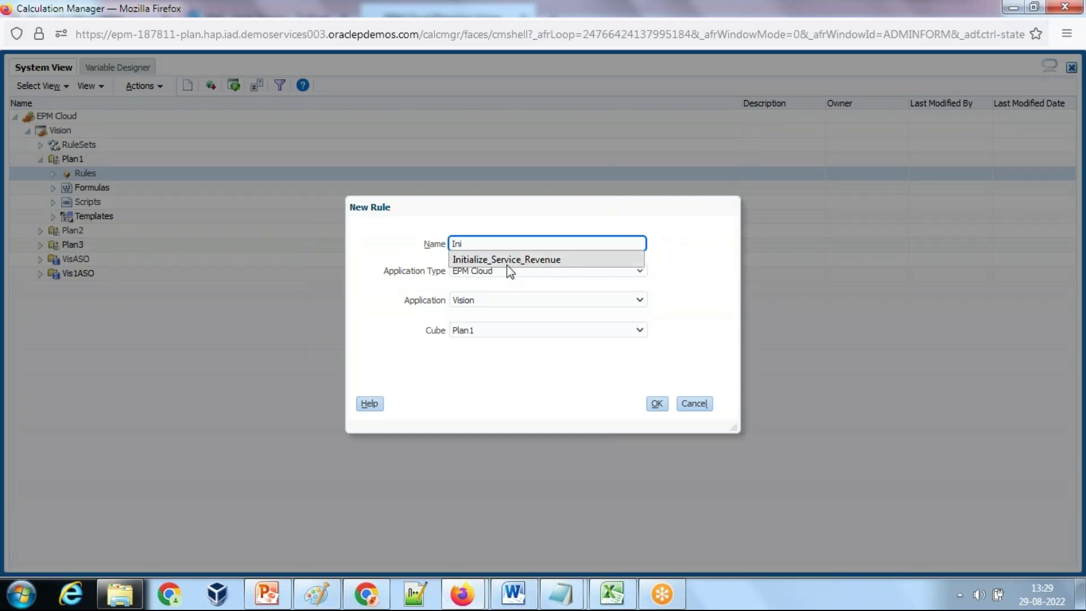
left_click(507, 263)
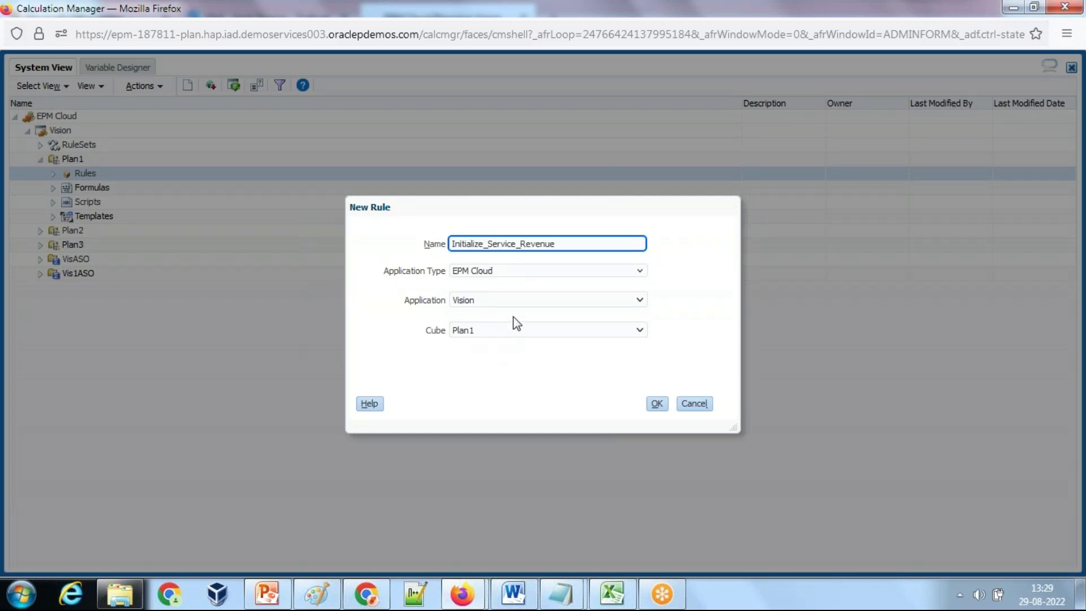
left_click(657, 403)
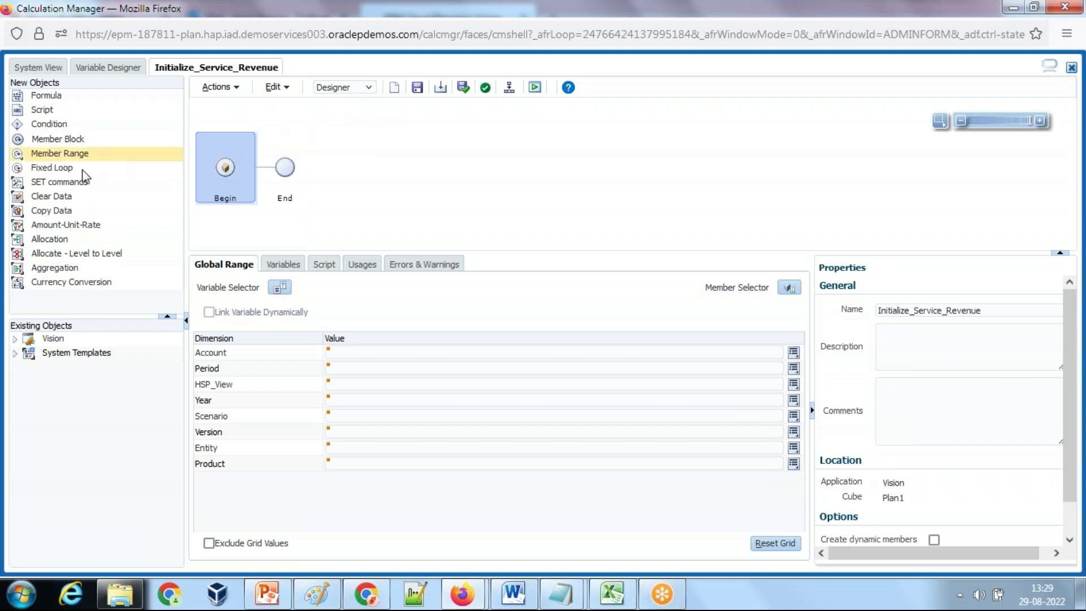
left_click_drag(57, 153, 282, 170)
left_click(284, 168)
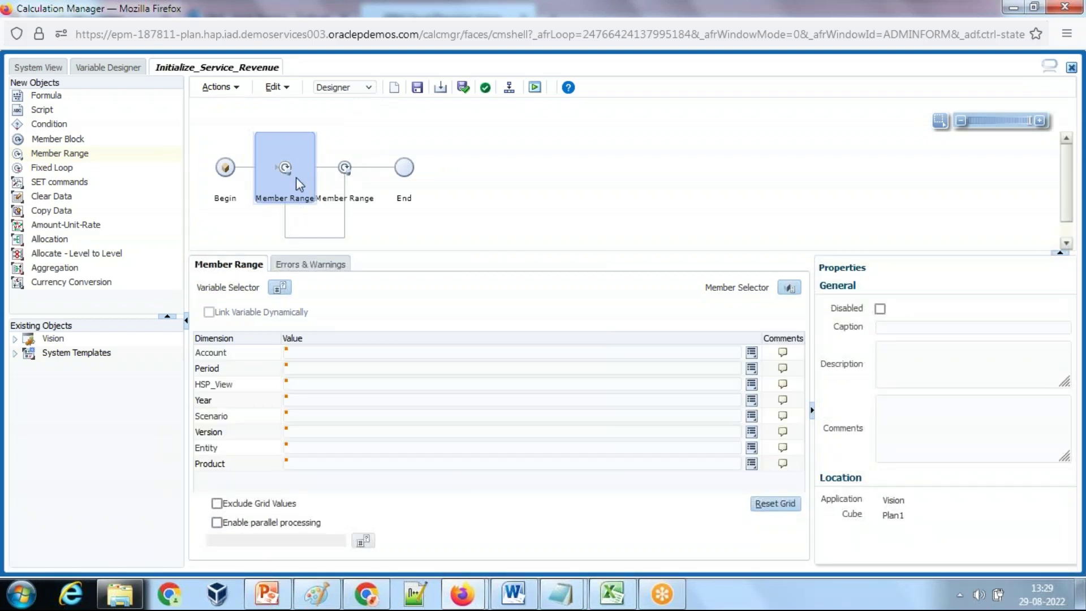
Switch to the Excel ad hoc grid and look up the Support account's code, 4120, in cell C3.
left_click(622, 596)
left_click(317, 280)
left_click(150, 280)
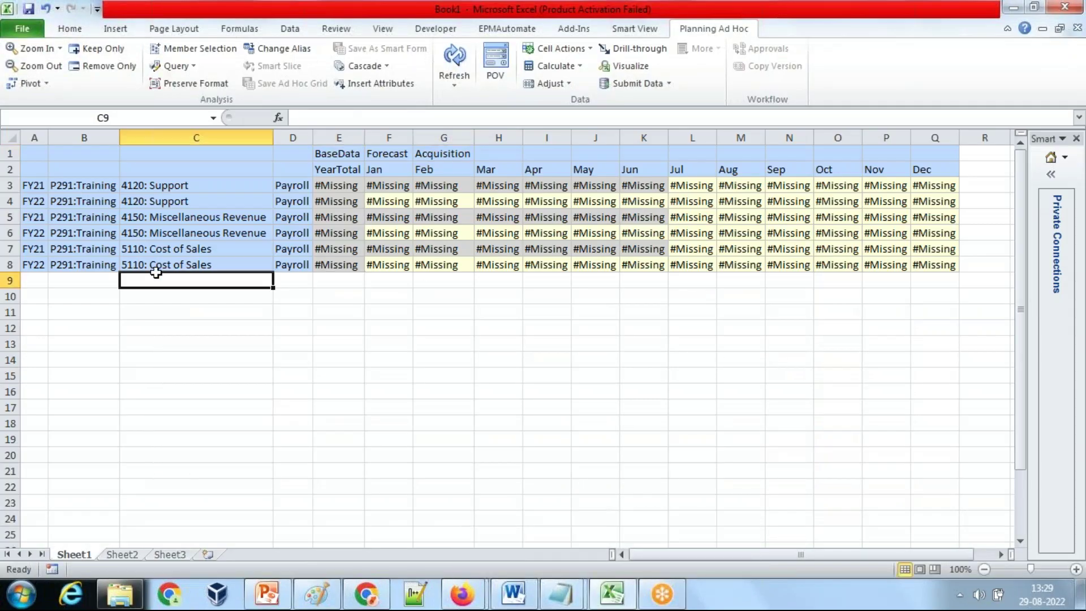
left_click(188, 185)
left_click(320, 118)
left_click_drag(320, 118, 298, 118)
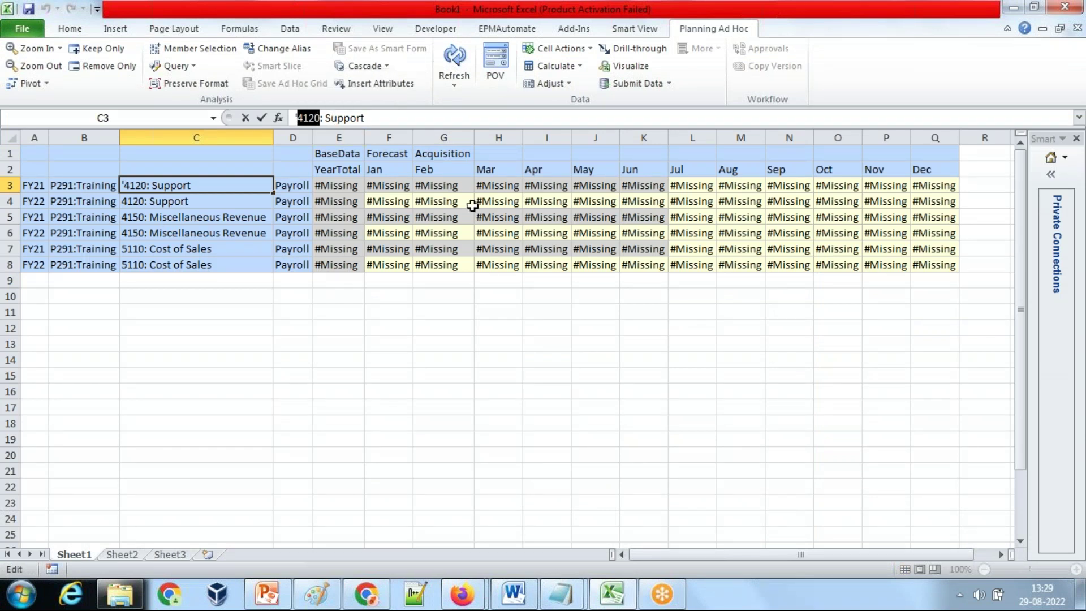
key("alt+Tab")
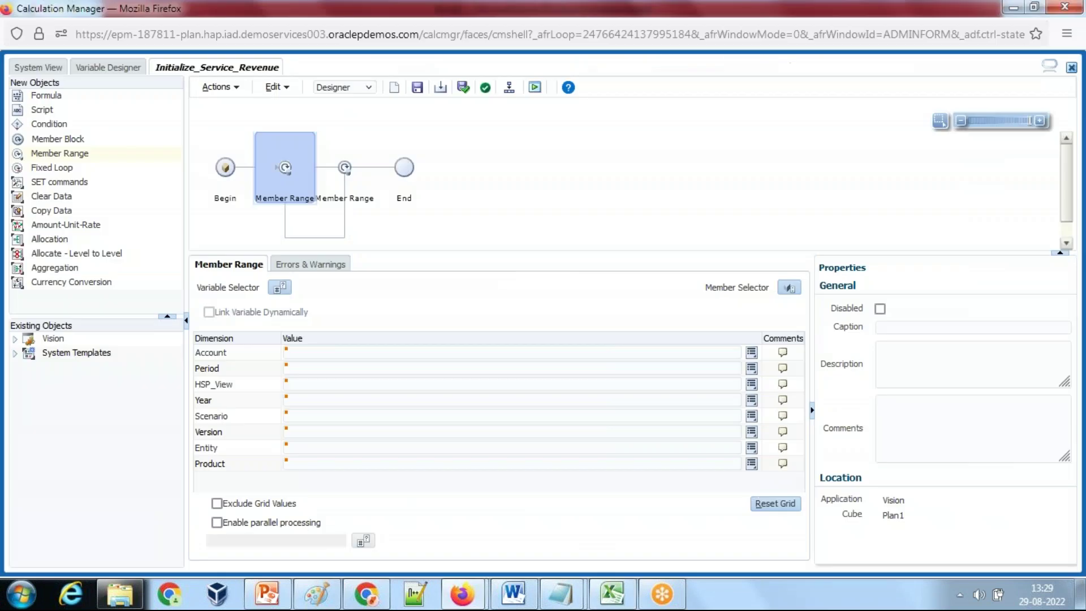
Set the Member Range's Account to member 4120 by finding it with an alias search.
left_click(755, 353)
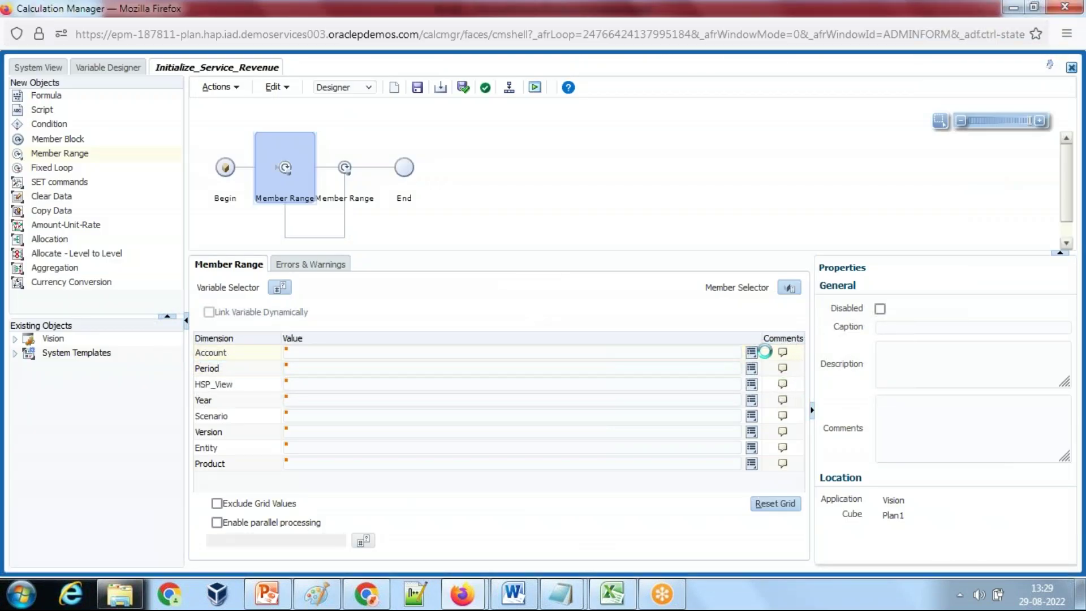
left_click(771, 318)
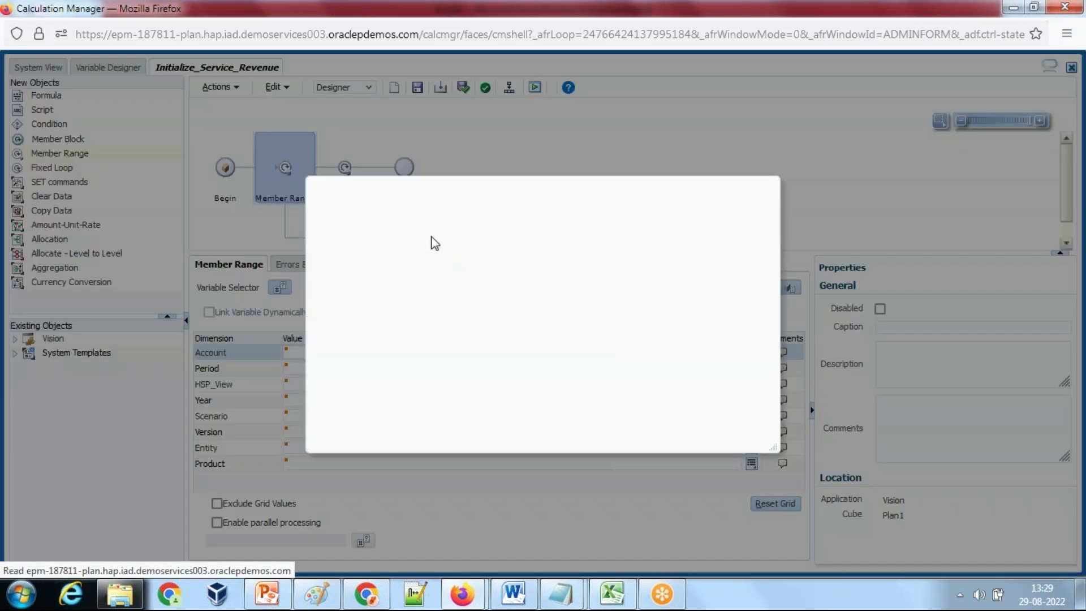
left_click(382, 225)
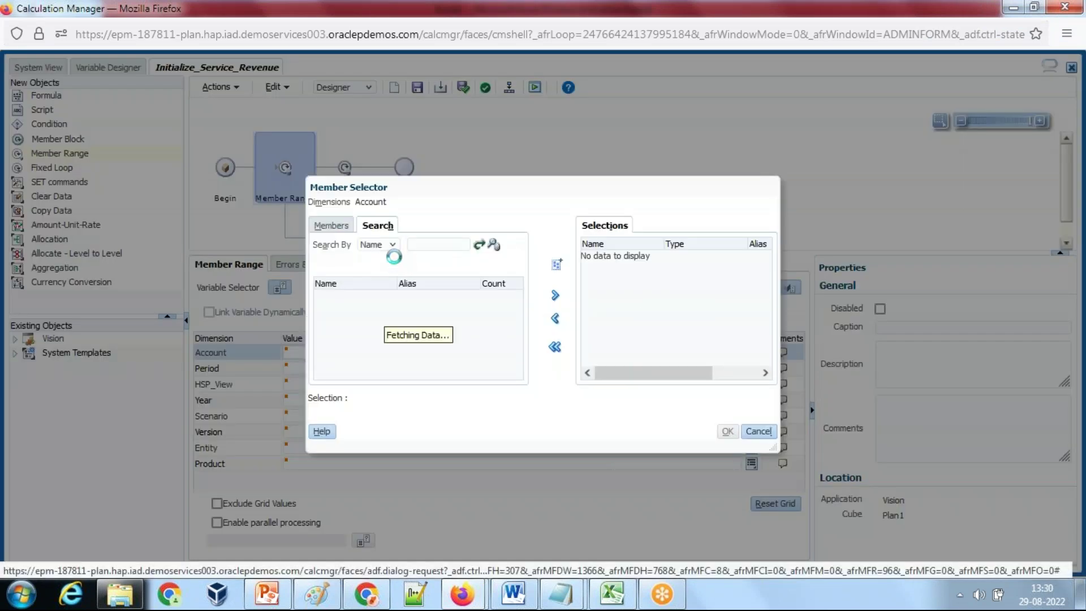
left_click(438, 244)
type("4120")
left_click(377, 244)
left_click(373, 278)
left_click(480, 245)
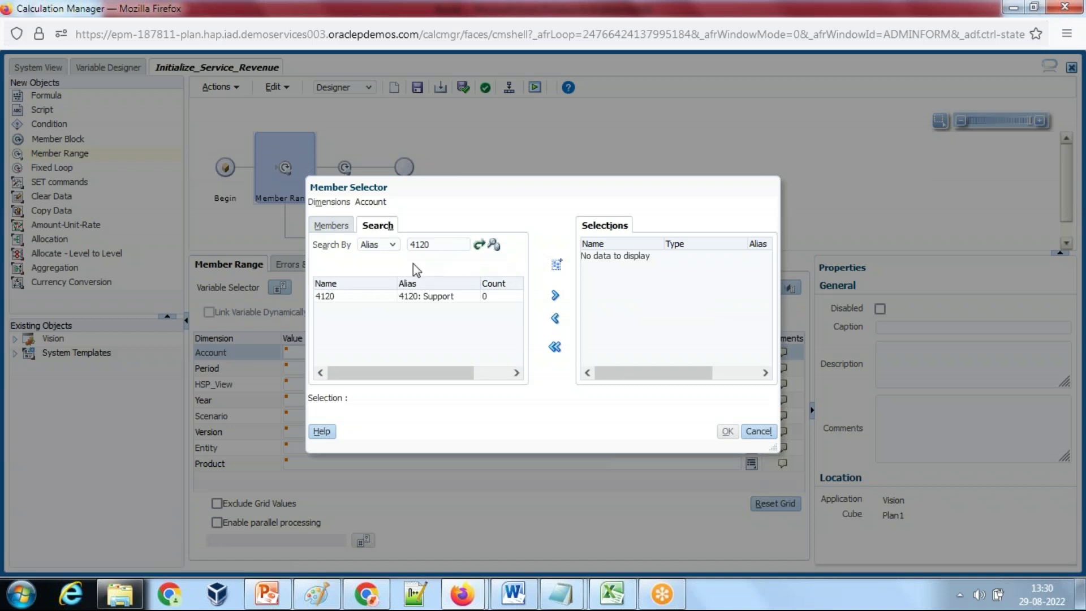
left_click(371, 296)
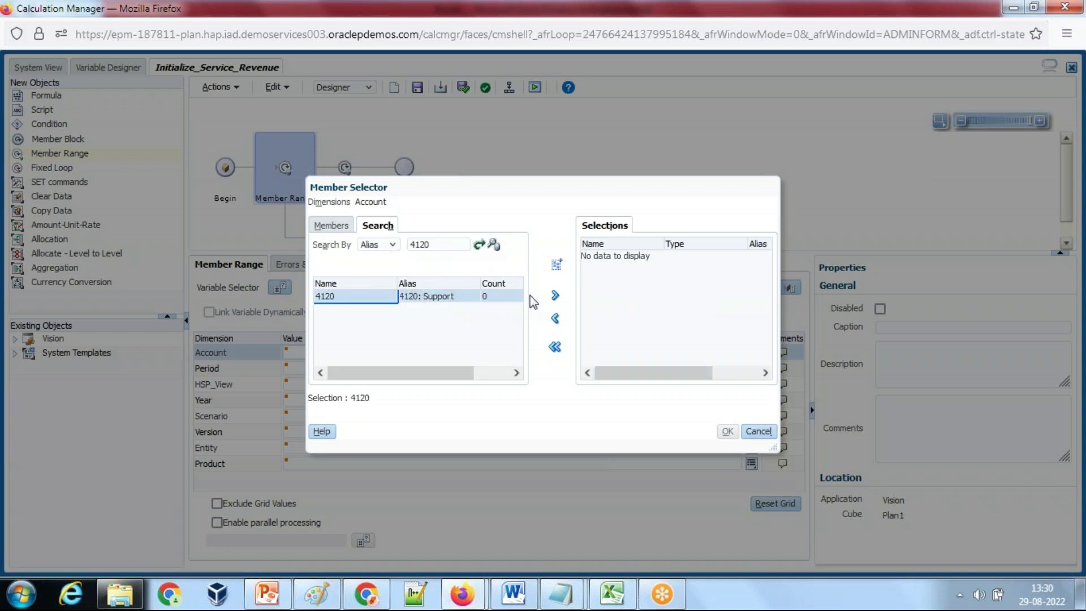
left_click(555, 294)
left_click(728, 430)
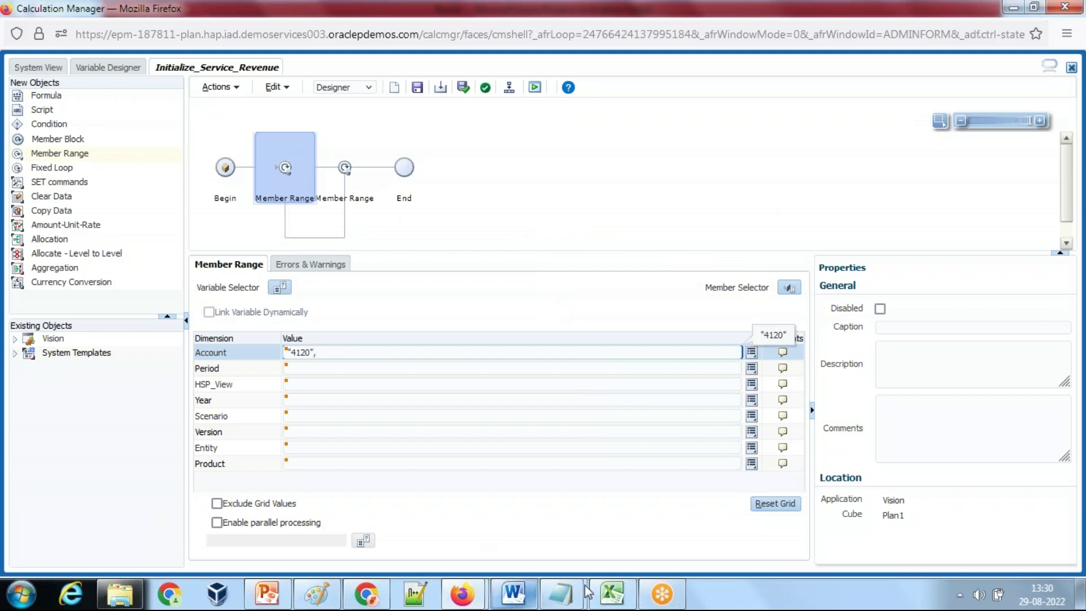
Append "4150" and "5110" to the Member Range's Account value, checking the account codes in the Excel grid.
left_click(612, 594)
left_click(227, 262)
left_click_drag(227, 263, 223, 249)
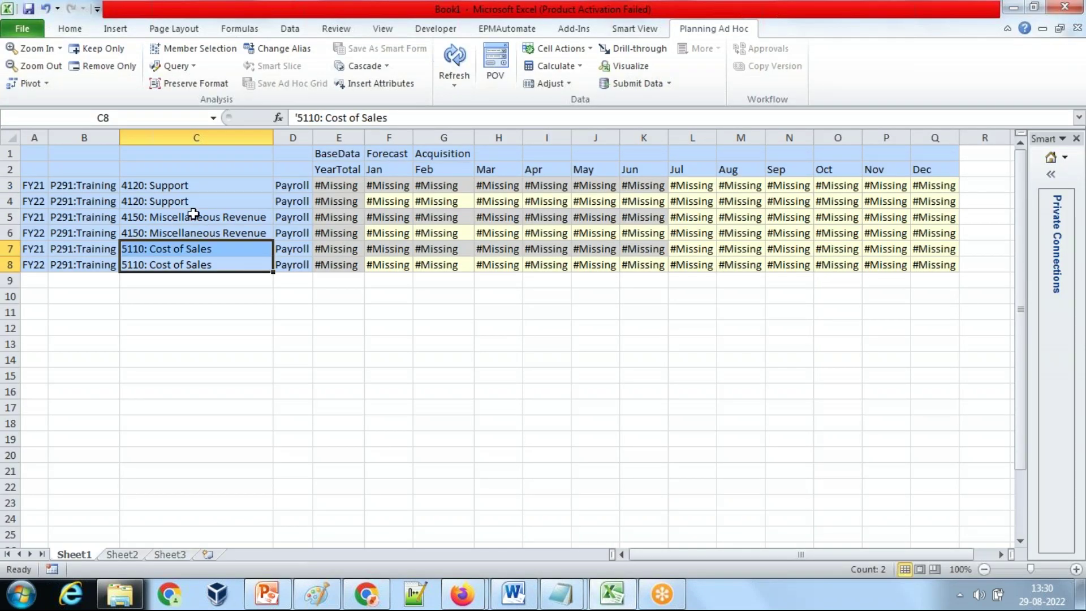
key("alt+Tab")
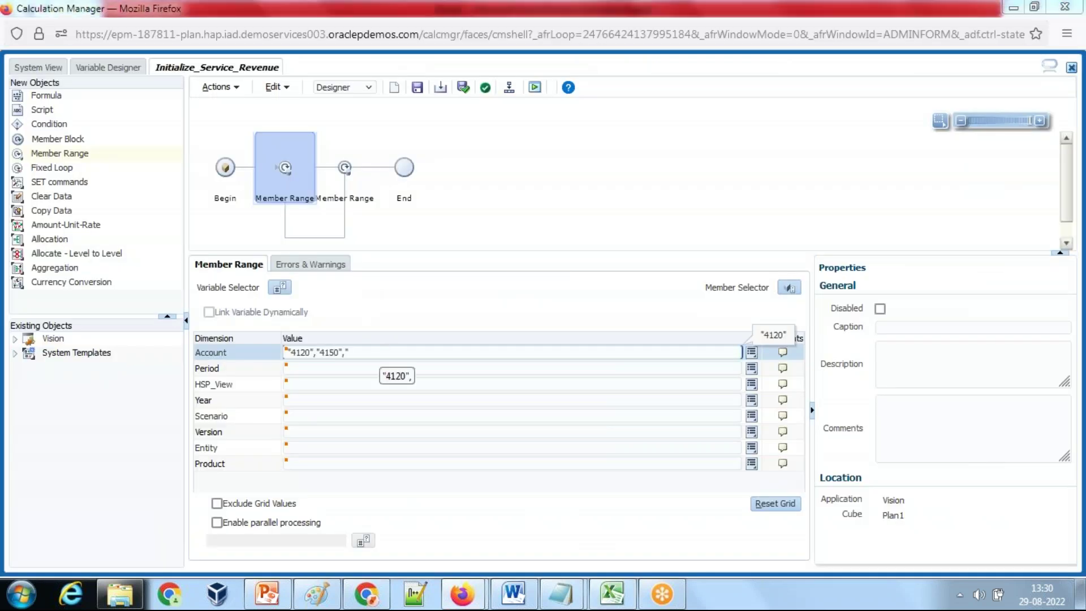
key("alt+Tab")
key("alt+Tab")
type("\"")
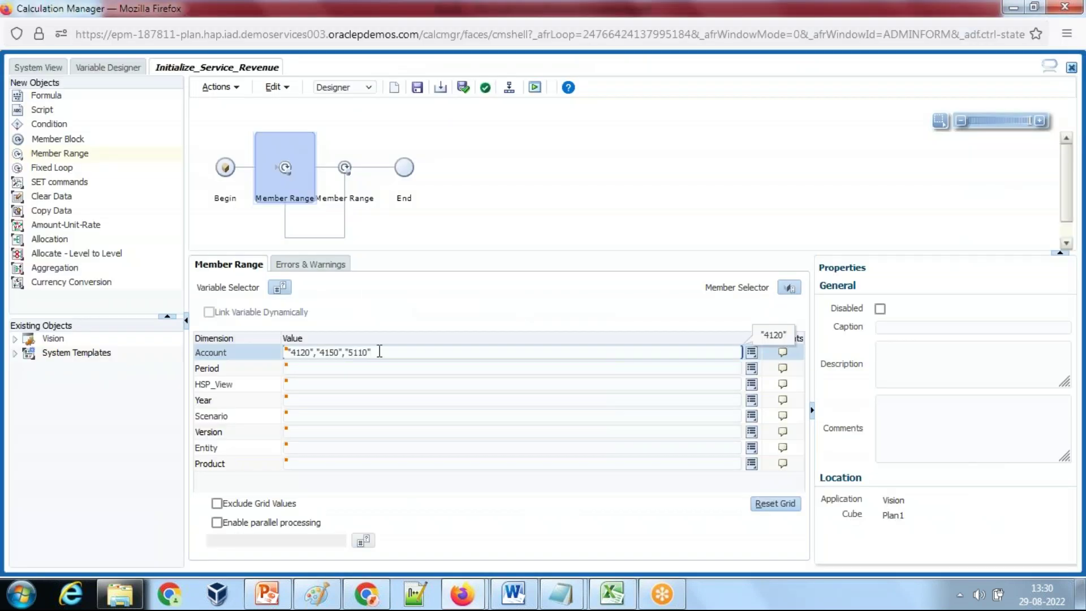
Set the Member Range's HSP_View to BaseData and its Scenario to Forecast, checking the scenario in the Excel grid.
left_click(364, 385)
type("BaseDa")
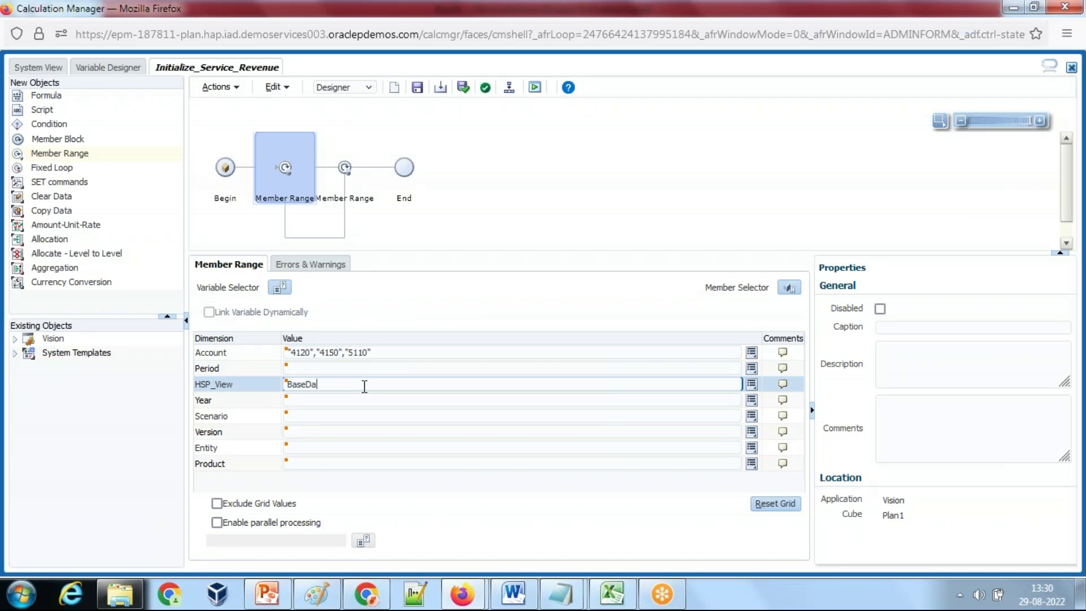
left_click(324, 414)
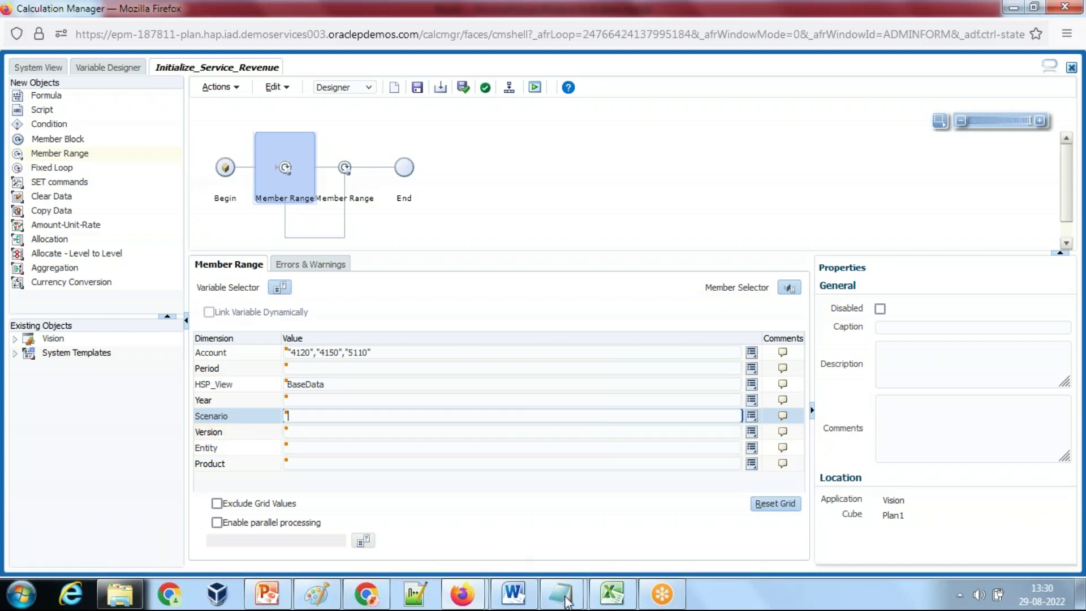
left_click(612, 593)
left_click(388, 155)
key("alt+Tab")
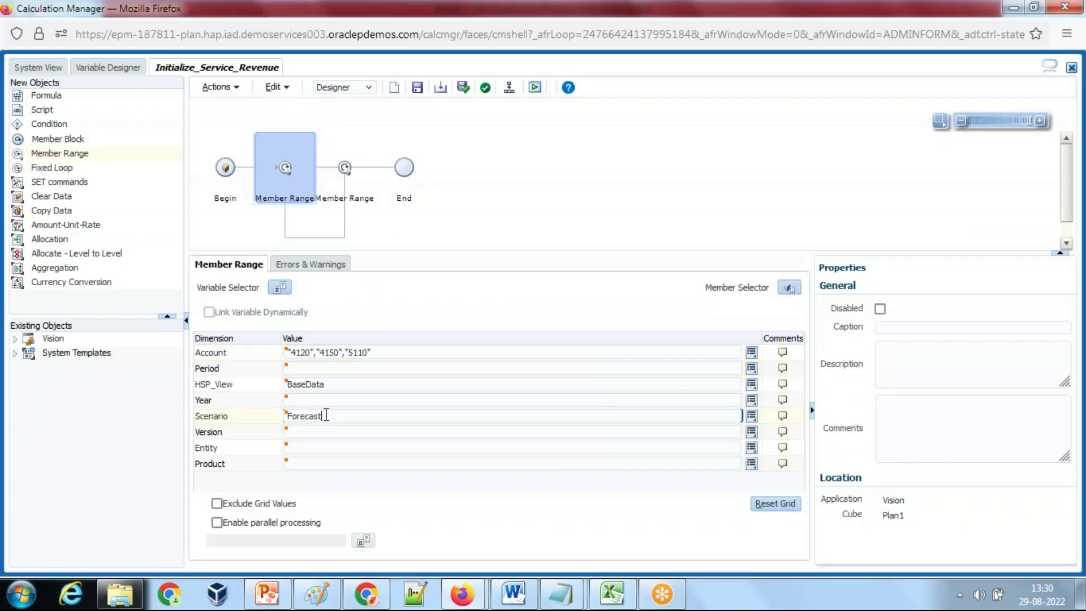
Set the Member Range's Version to the global replacement variable varVersion.
left_click(752, 433)
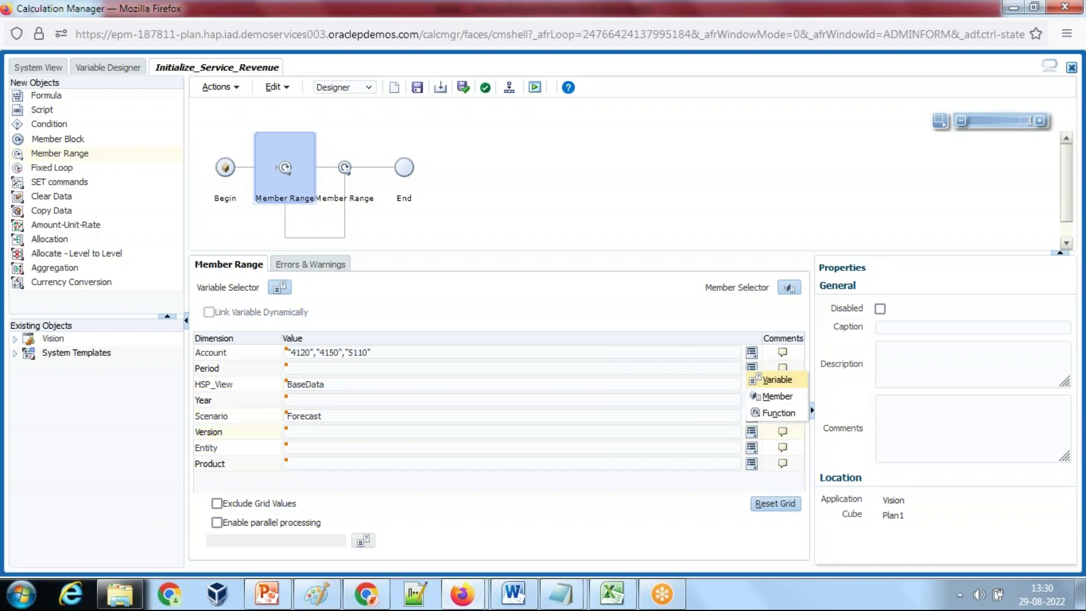
left_click(777, 397)
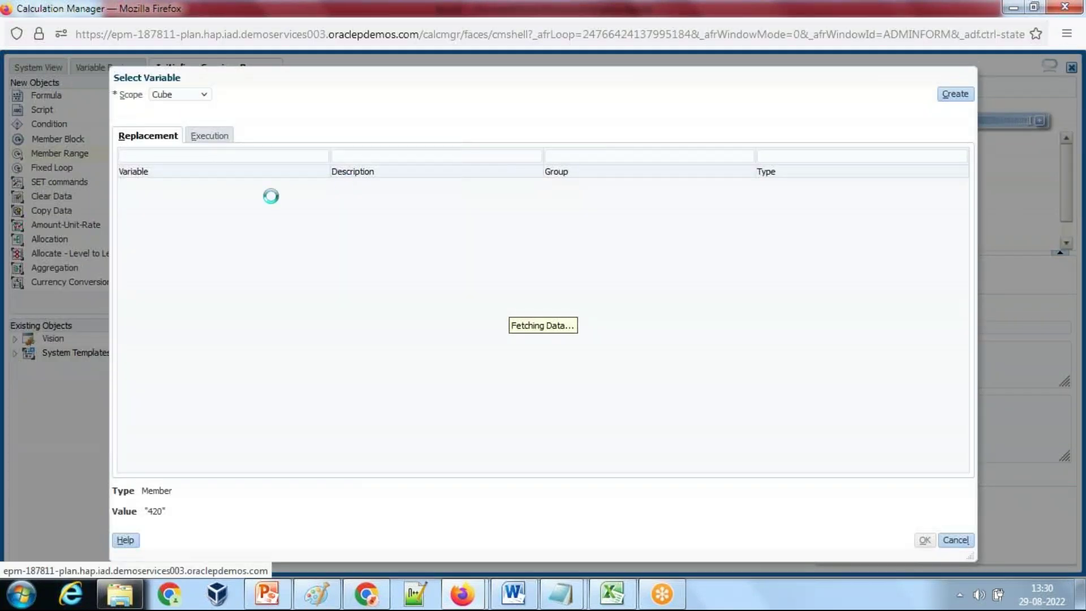
left_click(182, 95)
left_click(181, 112)
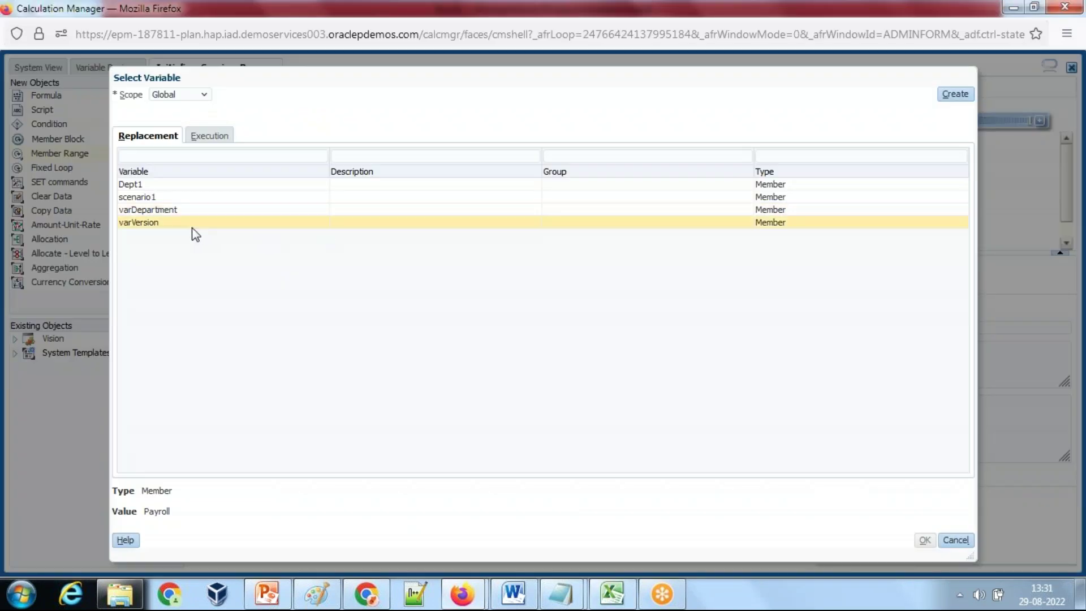
left_click(176, 222)
left_click(925, 540)
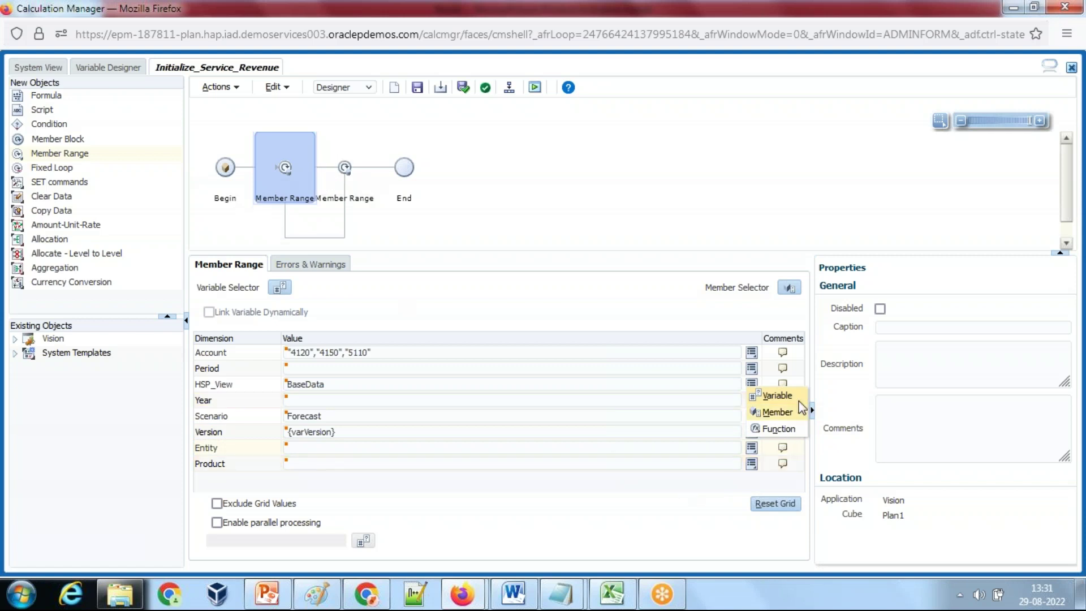
Set the Member Range's Entity to the global replacement variable varDepartment.
key("Return")
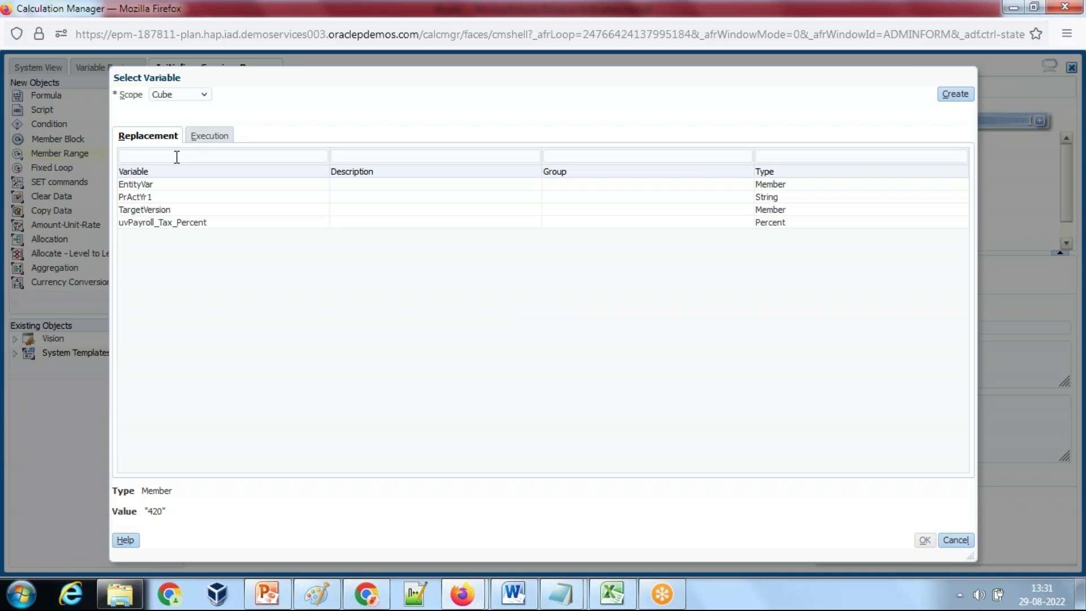
left_click(169, 96)
left_click(183, 111)
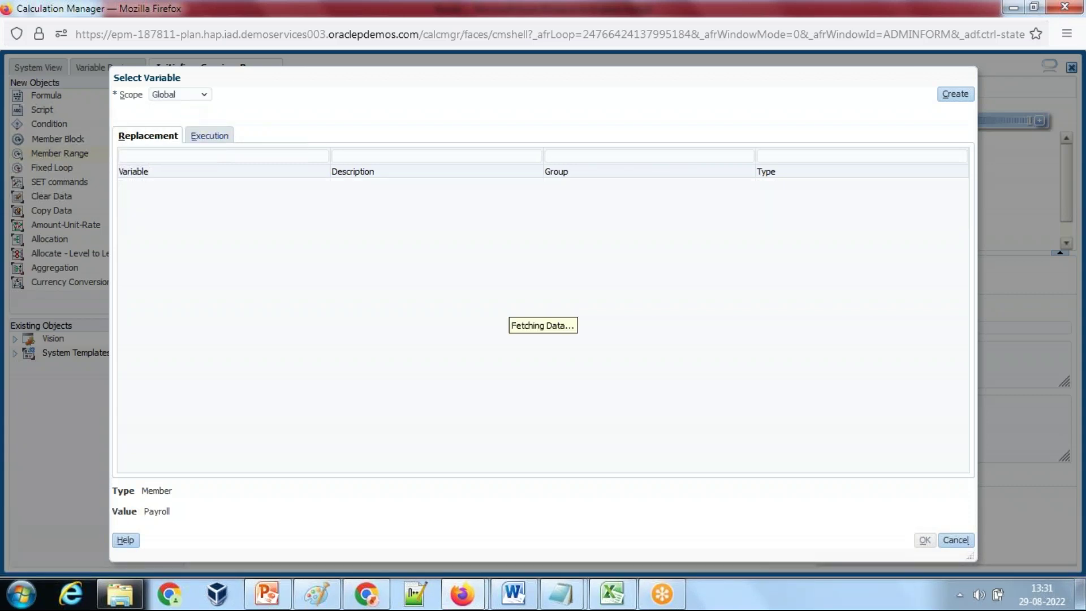
left_click(161, 224)
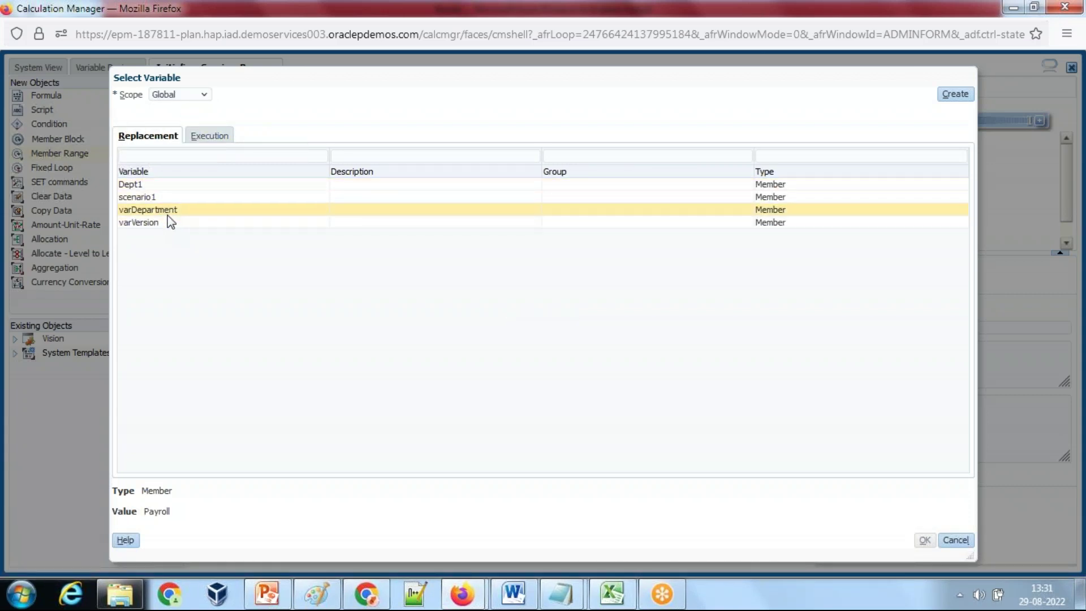
left_click(162, 210)
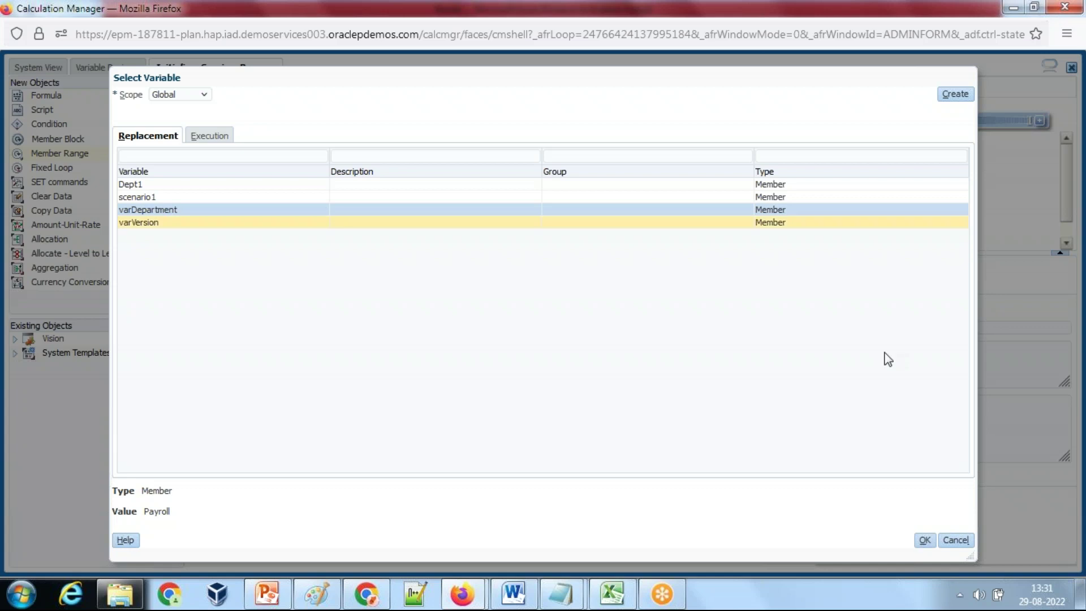
left_click(924, 540)
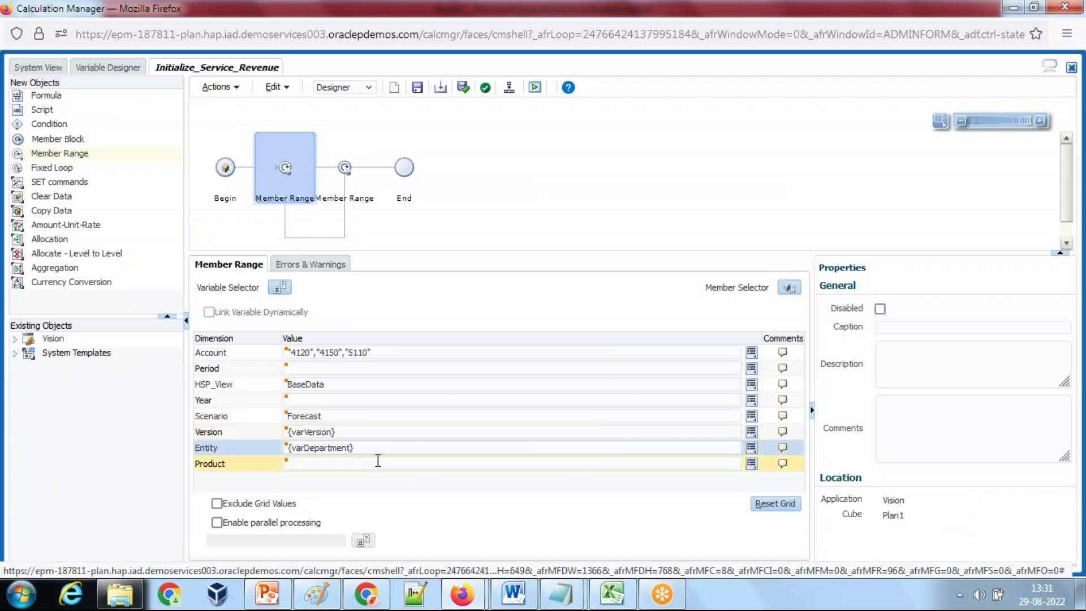
Set the Member Range's Product to the IDescendants of P_TP3 (Computer Services), checking the product in the Excel grid, and save the rule.
left_click(395, 463)
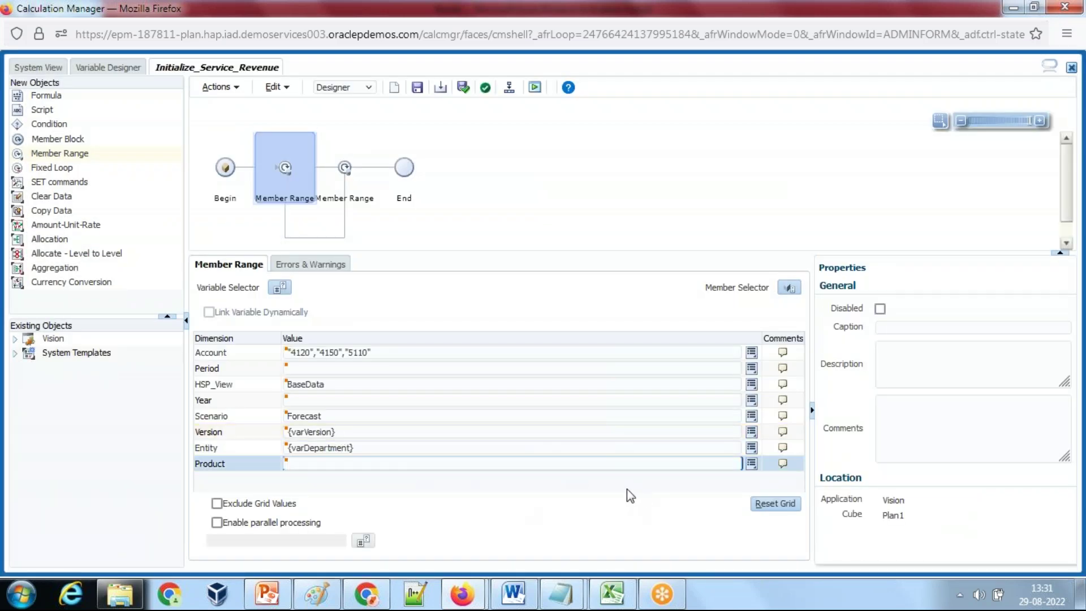
key("alt+Tab")
left_click(82, 188)
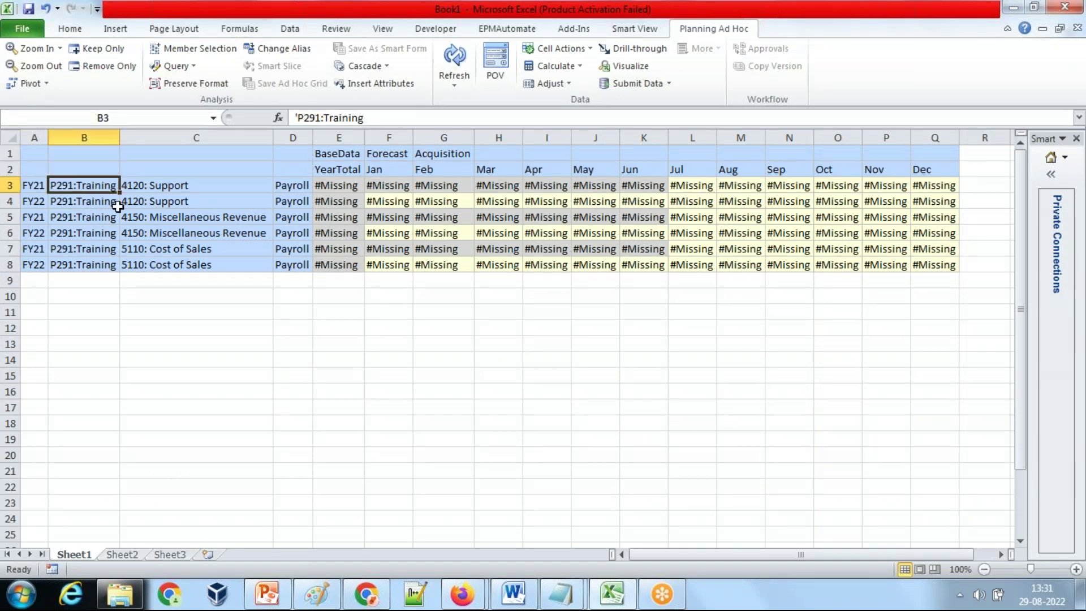
key("alt+Tab")
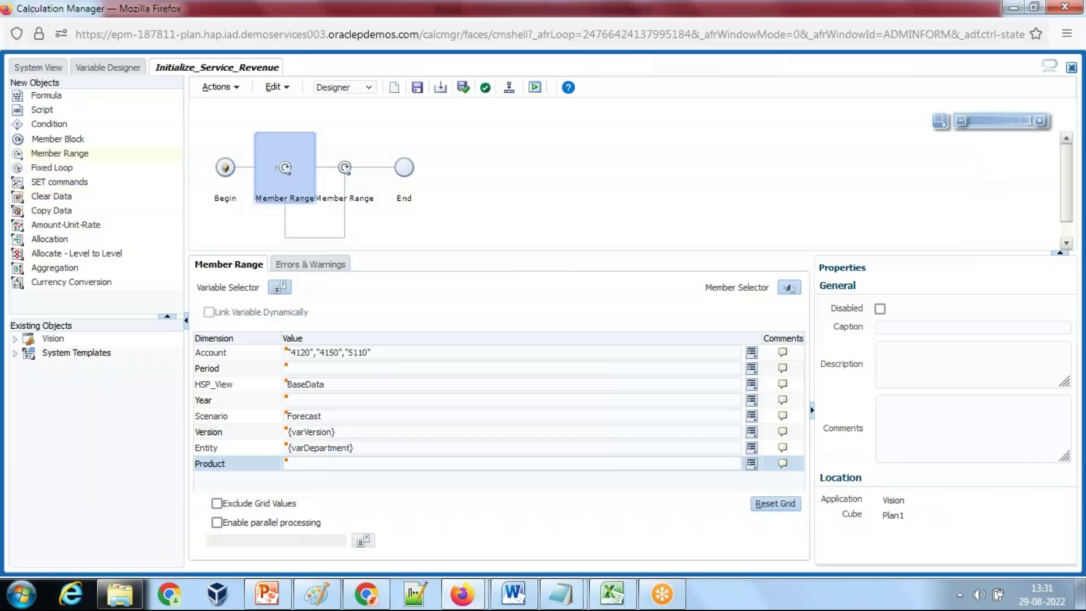
left_click(751, 464)
left_click(779, 428)
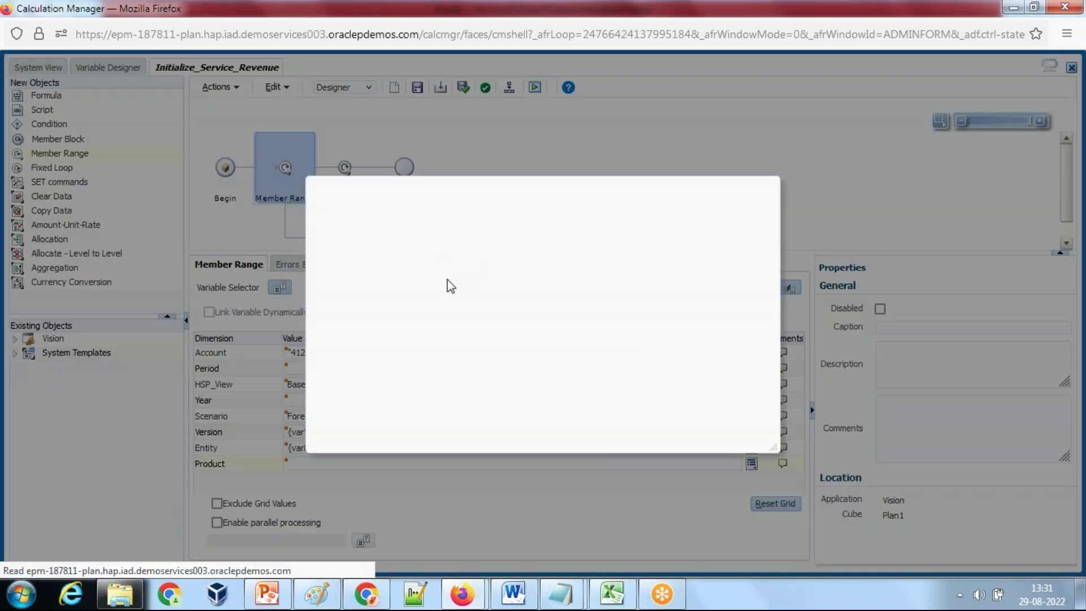
left_click(320, 258)
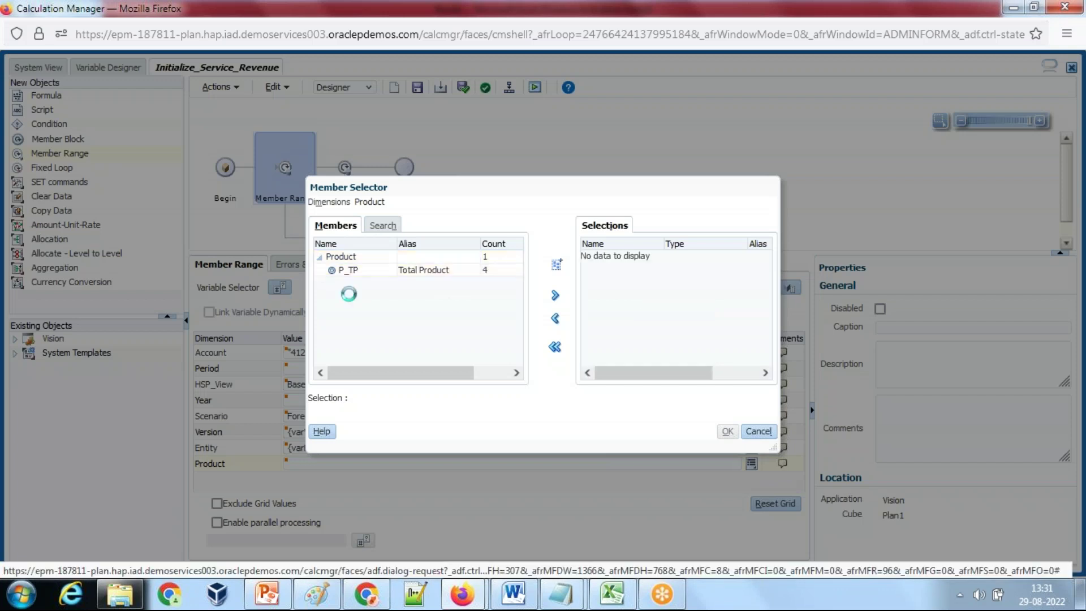
left_click(365, 322)
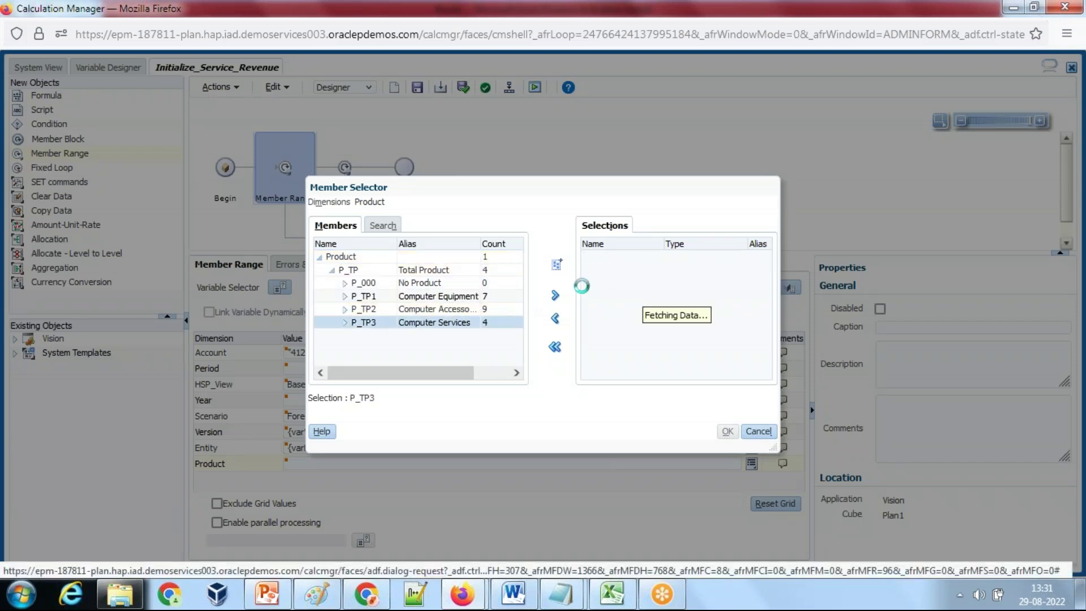
left_click(557, 264)
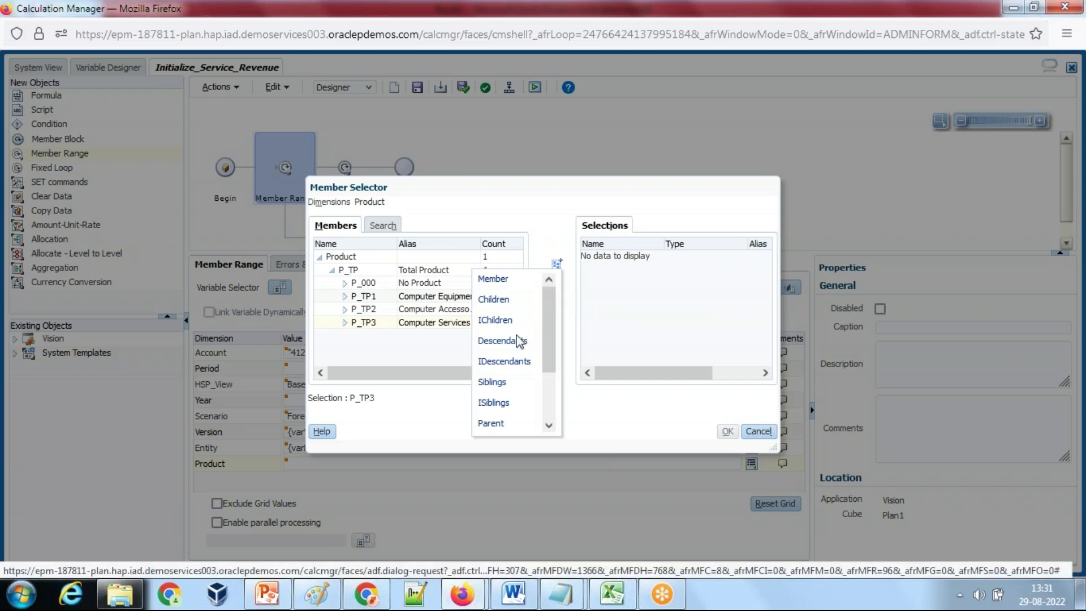
left_click(504, 361)
left_click(727, 432)
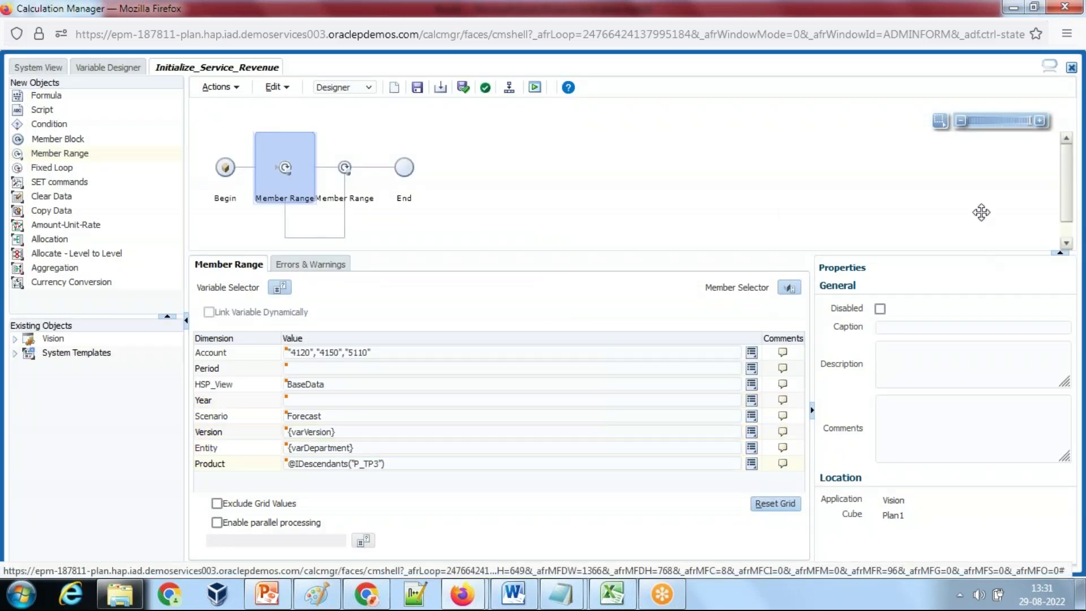
left_click(417, 88)
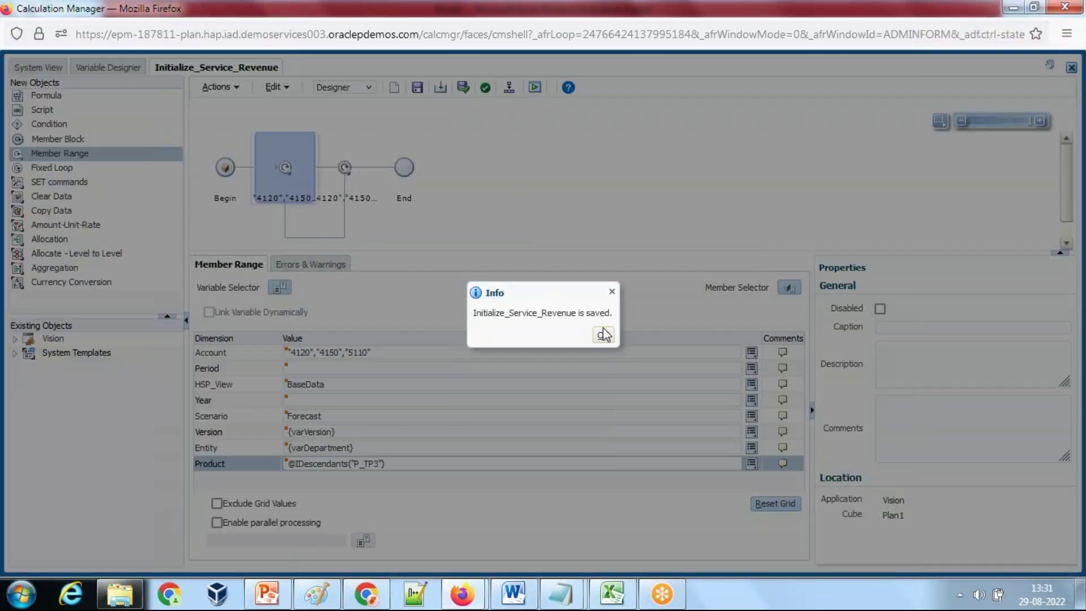
key("Return")
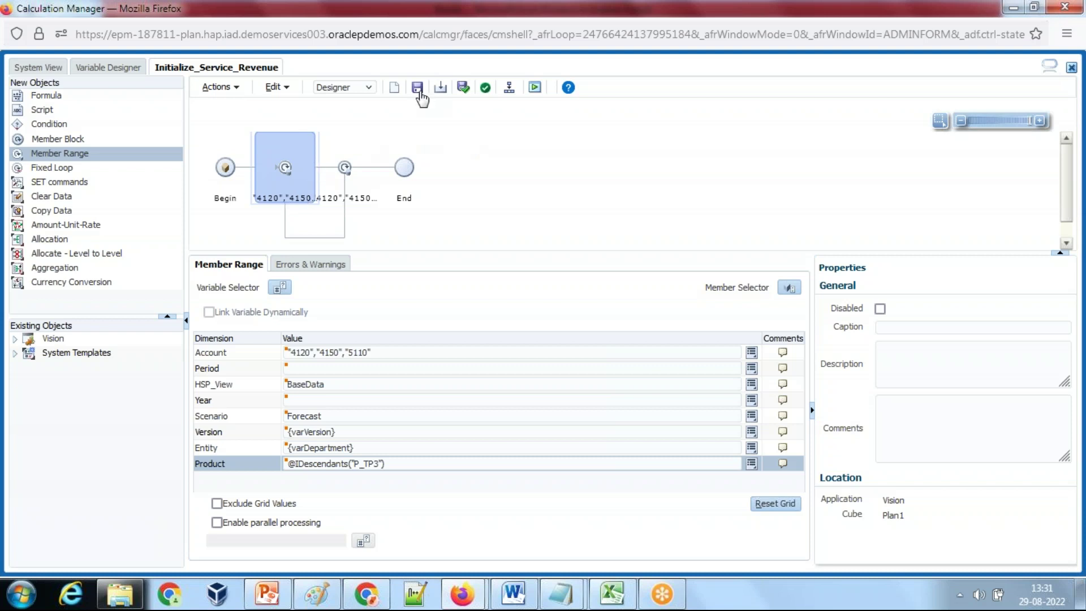
Check the forecast months in the Notepad notes and add a second Member Range nested inside the first one.
mouse_move(569, 596)
left_click(620, 527)
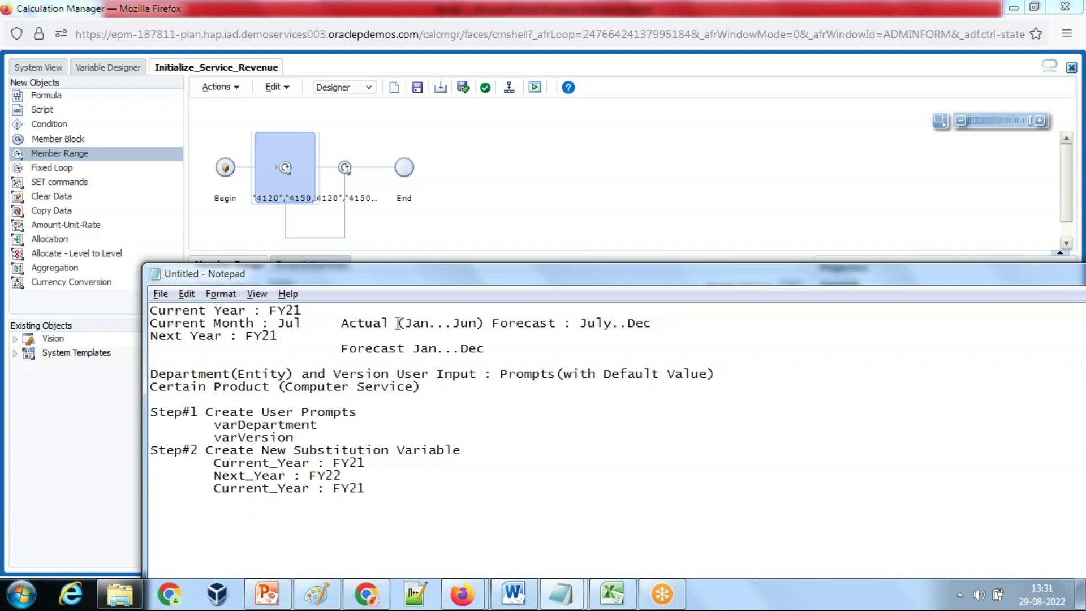
left_click_drag(582, 323, 678, 325)
left_click(420, 360)
left_click_drag(414, 351, 488, 362)
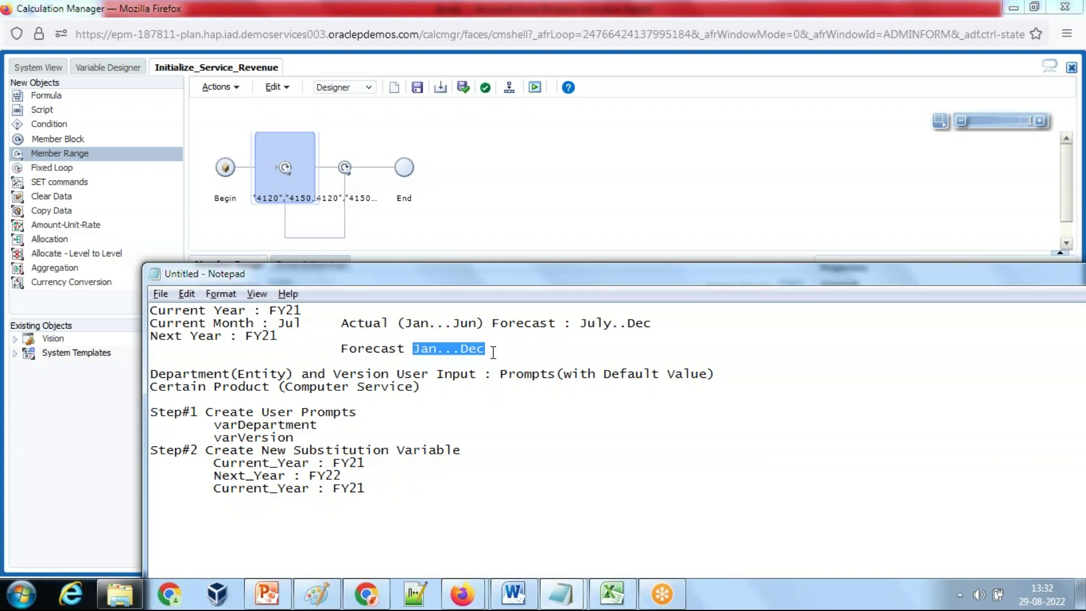
left_click(537, 164)
left_click_drag(15, 161, 346, 167)
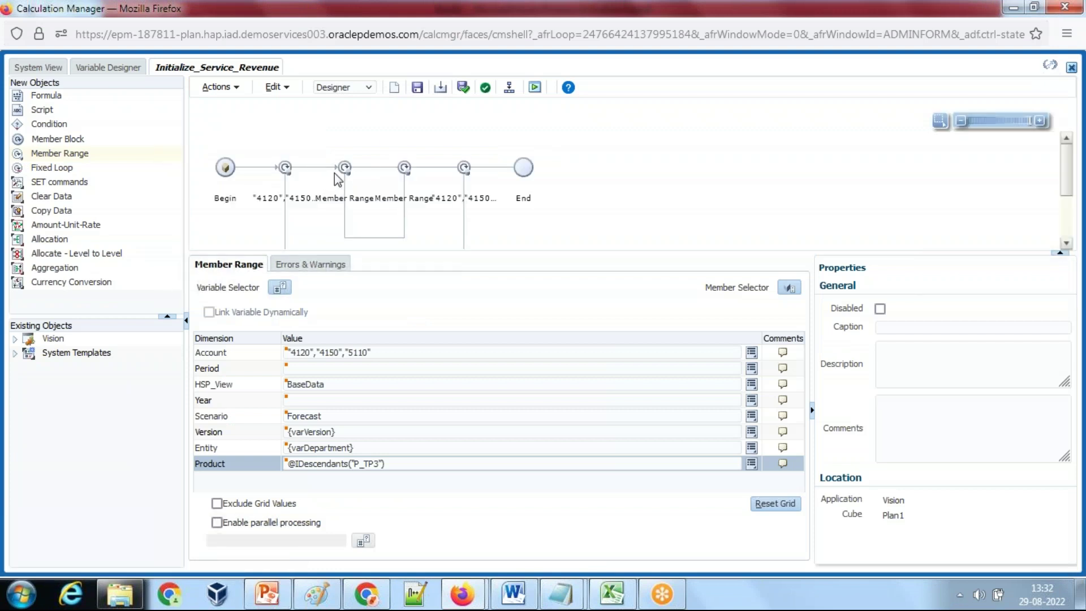
left_click(351, 172)
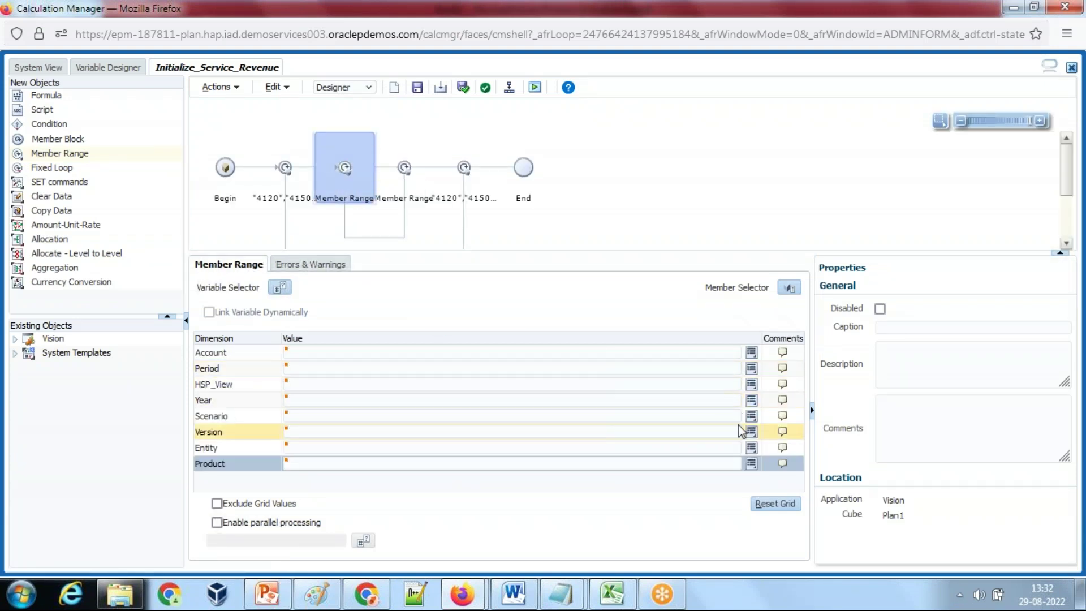
left_click(751, 401)
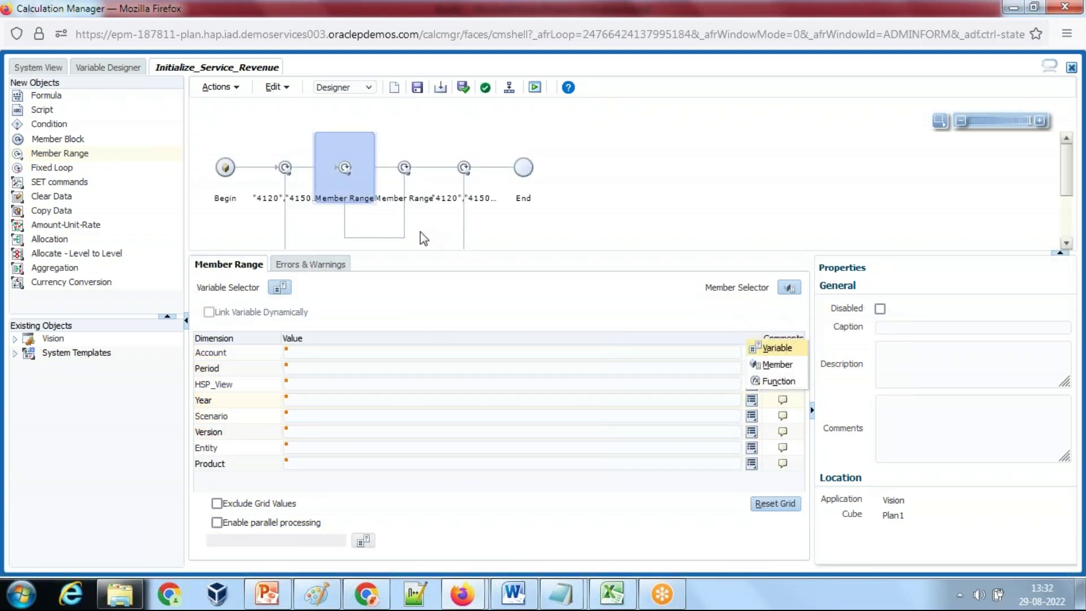
left_click(778, 348)
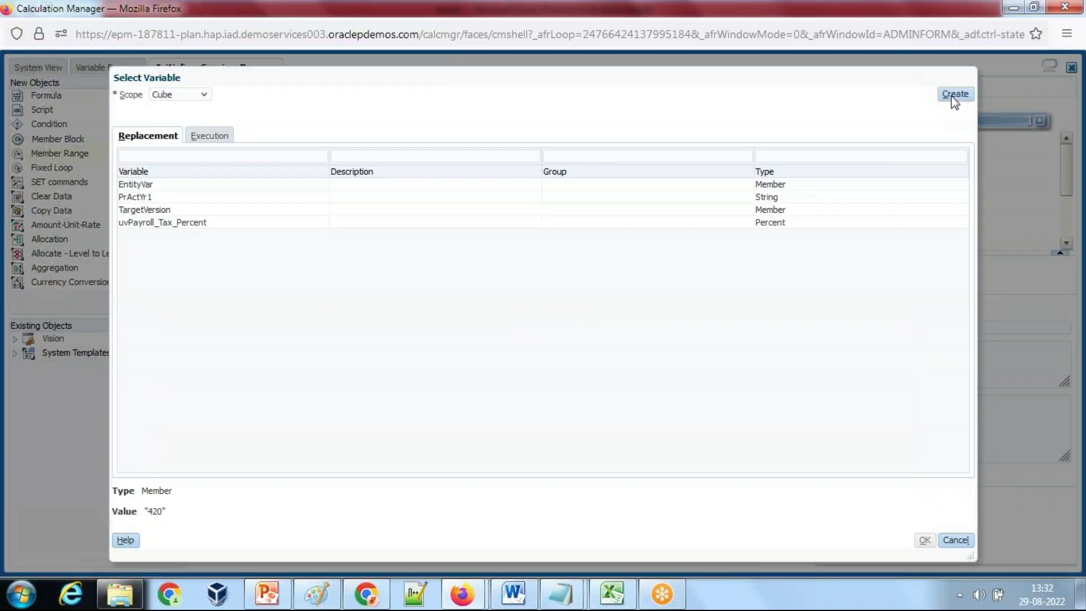
left_click(954, 539)
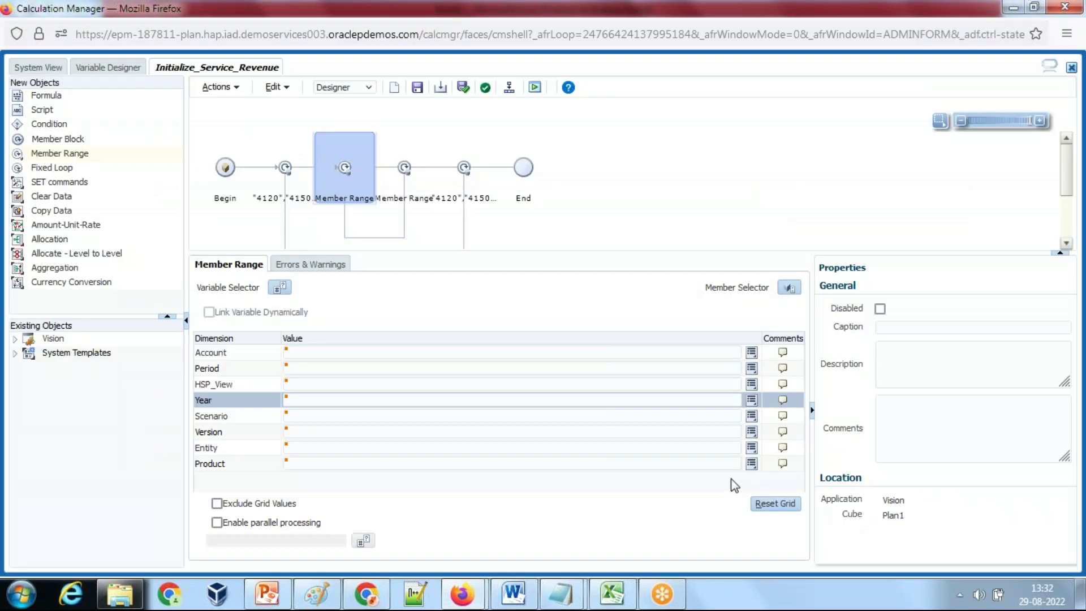
Set the nested Member Range's Year to &Current_Year, checking the variable name in the Notepad notes, and save the rule.
left_click(390, 399)
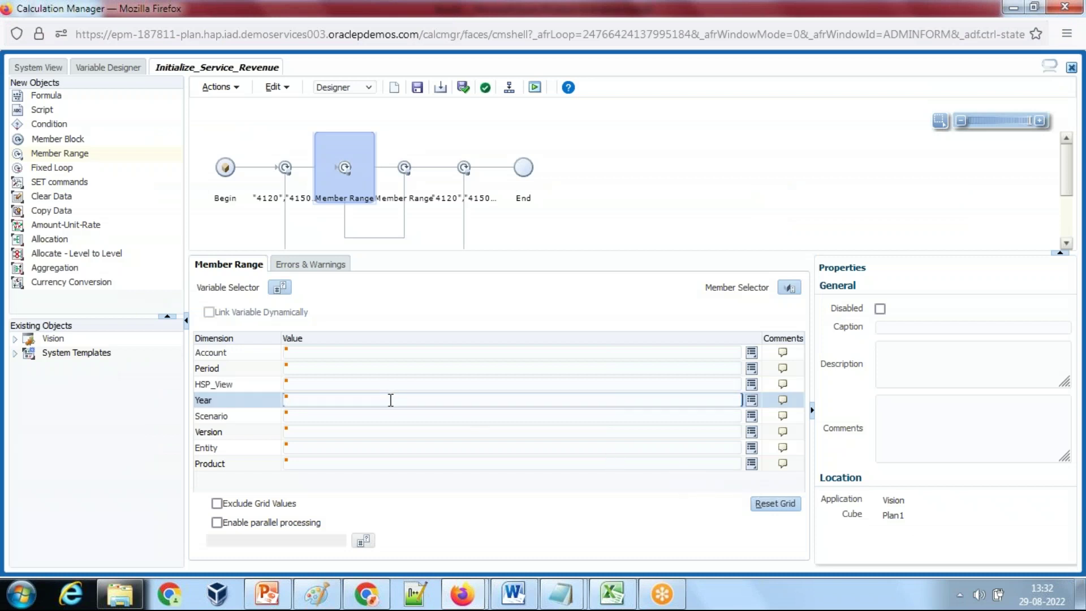
key("alt+Tab")
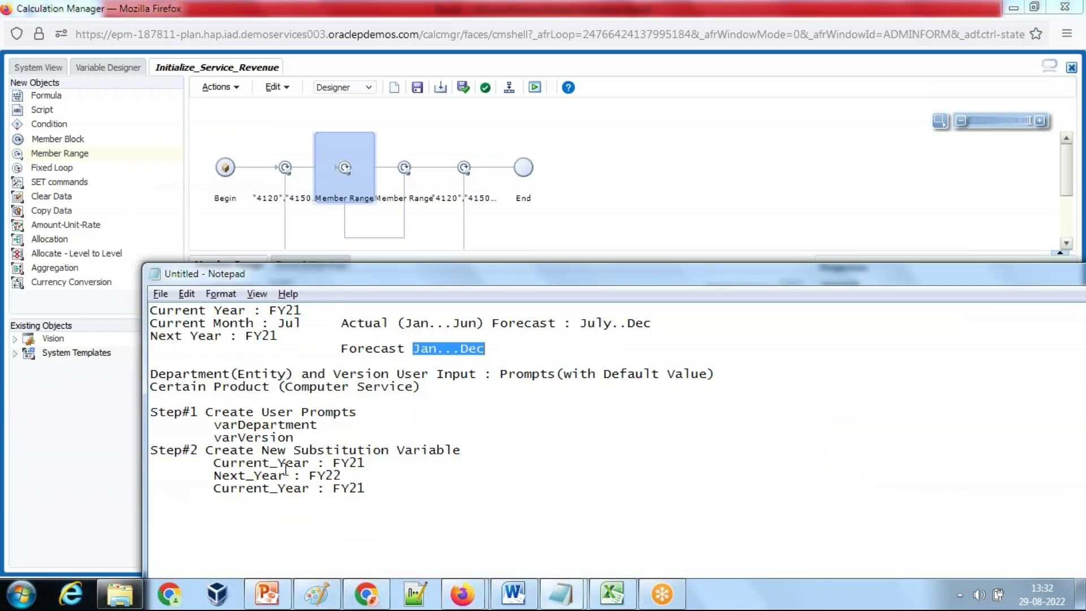
left_click_drag(310, 489, 220, 491)
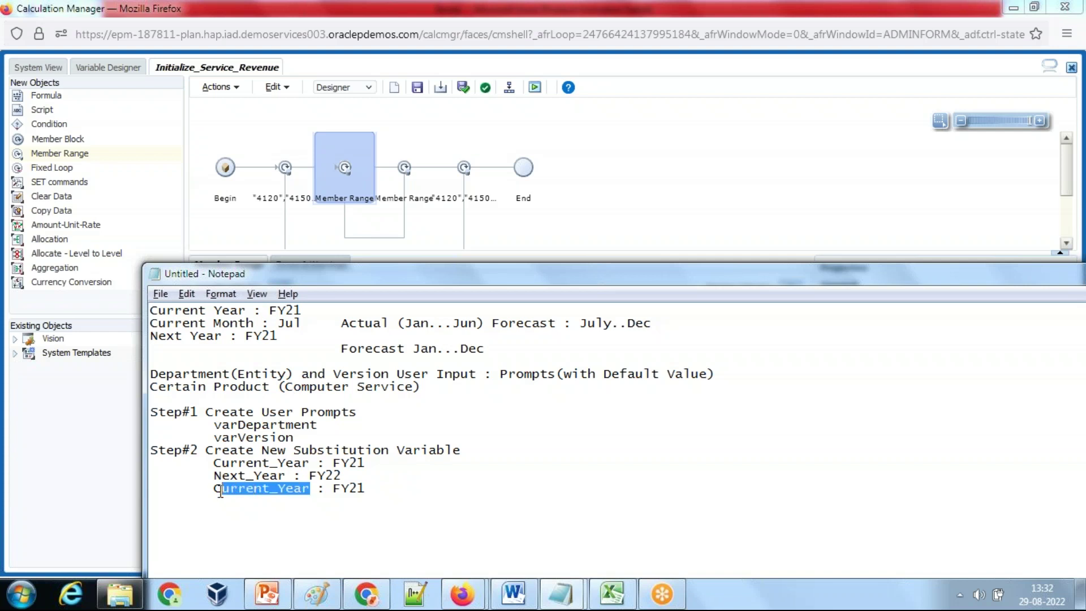
key("alt+Tab")
type("&")
type("Current_Year")
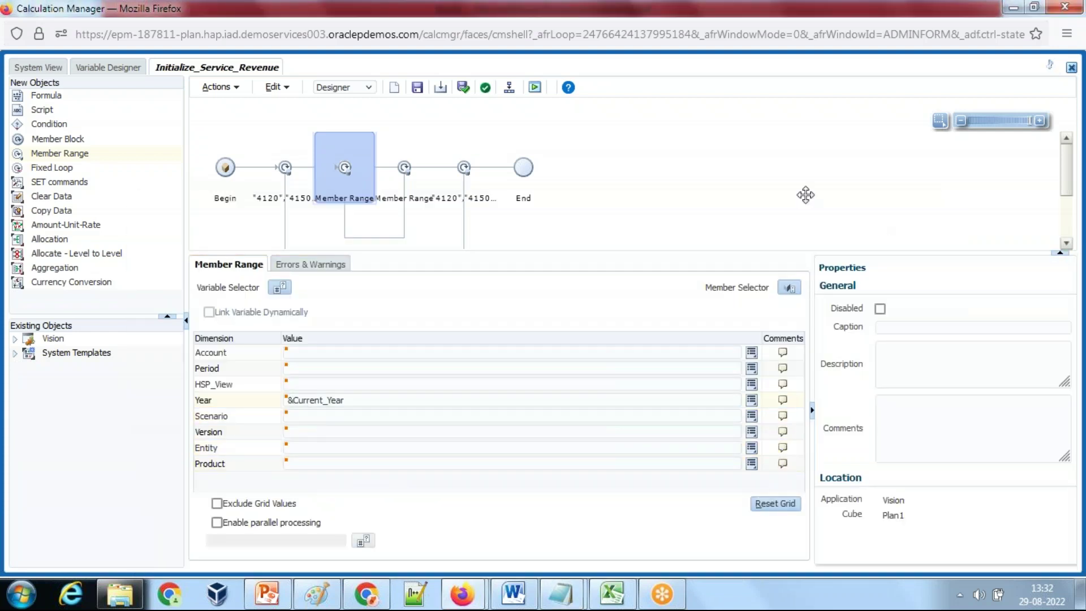
left_click(418, 88)
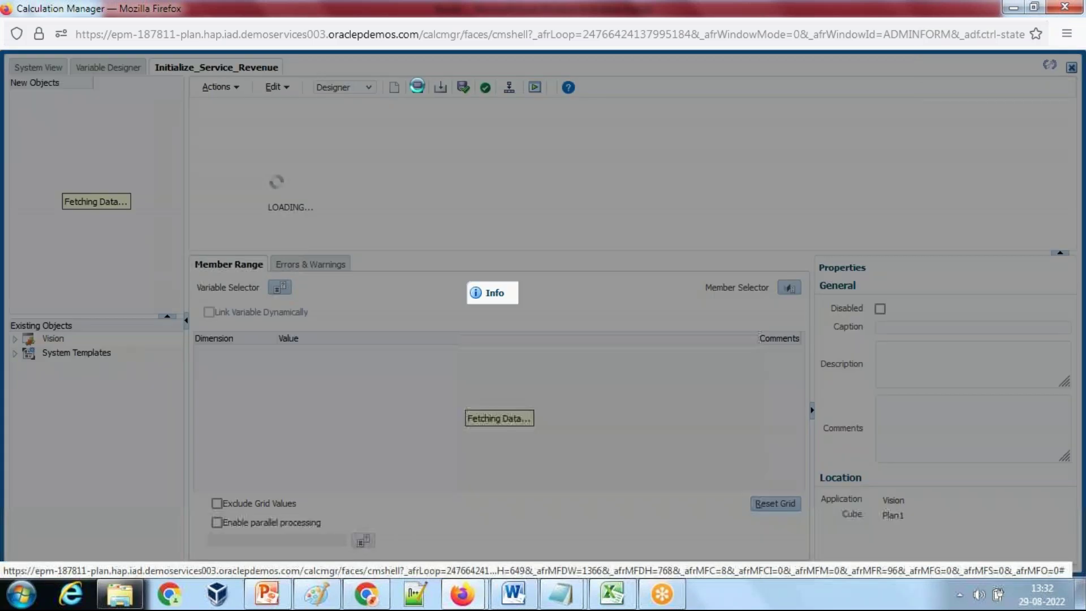
left_click(603, 336)
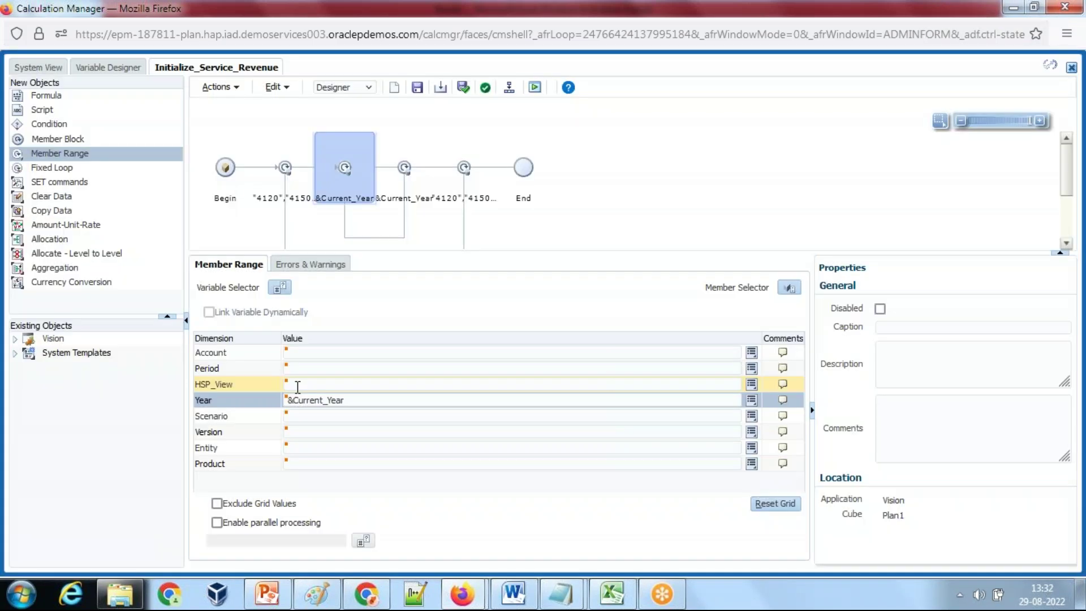
Set the nested Member Range's Period to Jul:Dec and save the rule.
left_click(335, 372)
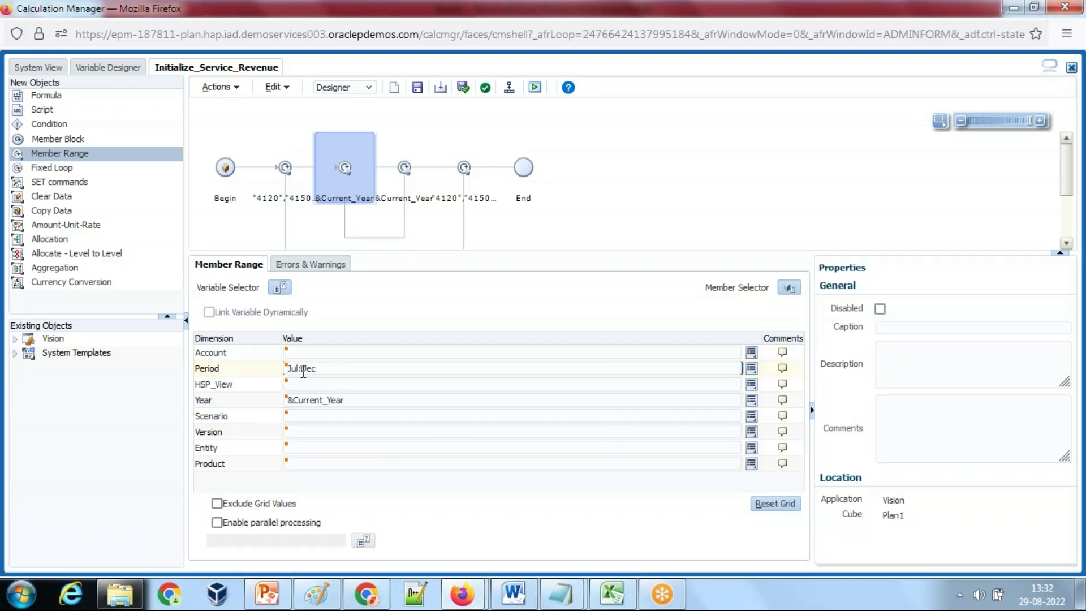
left_click(417, 90)
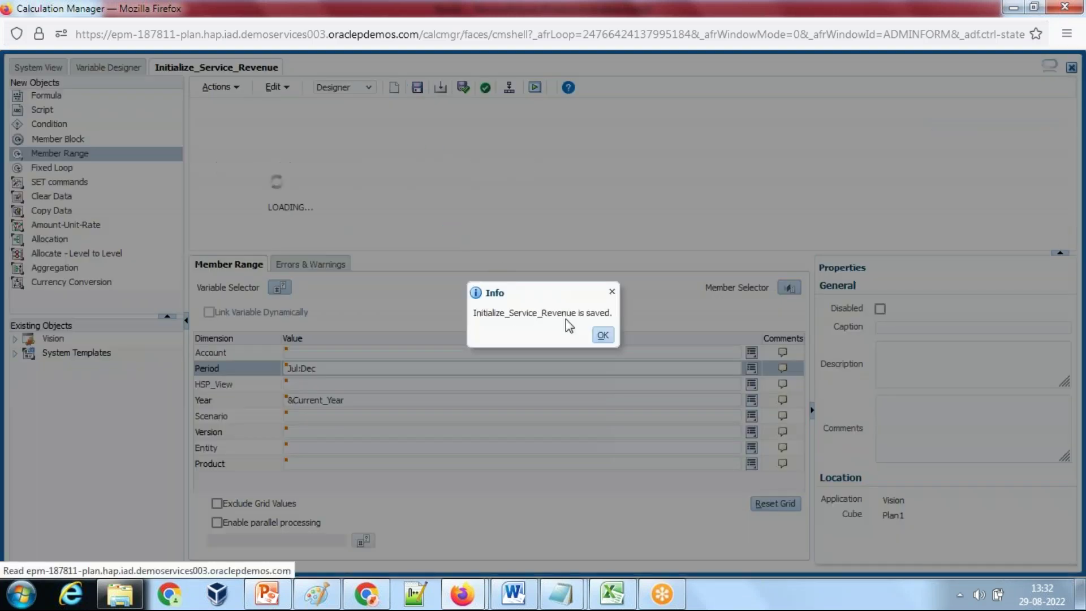
key("Return")
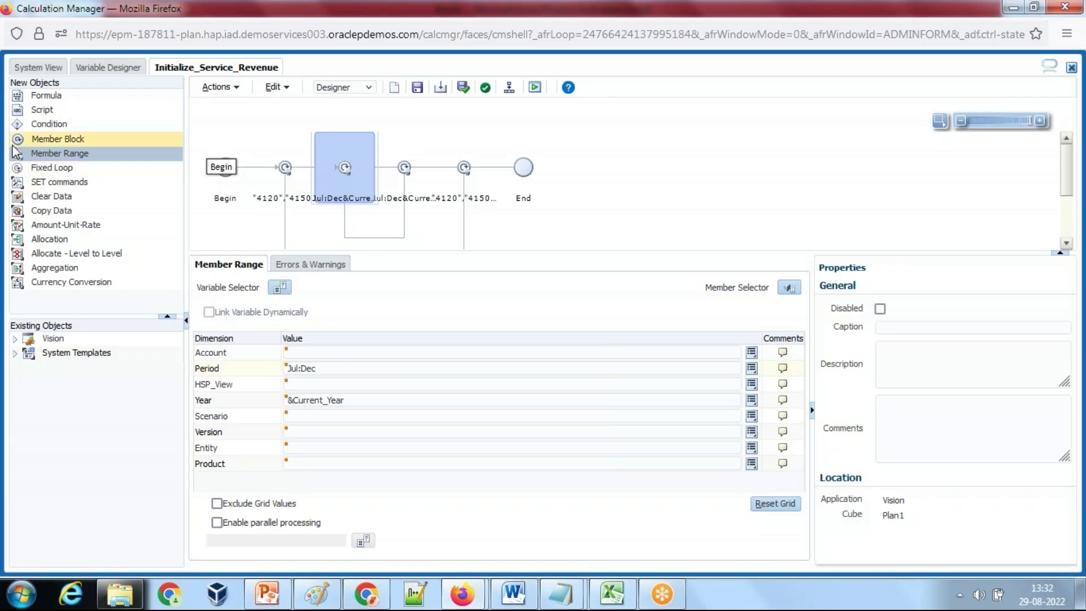
Add a Formula inside the nested Jul:Dec Member Range, set it to &Current_Year = 0, and save the rule.
left_click_drag(46, 95, 389, 172)
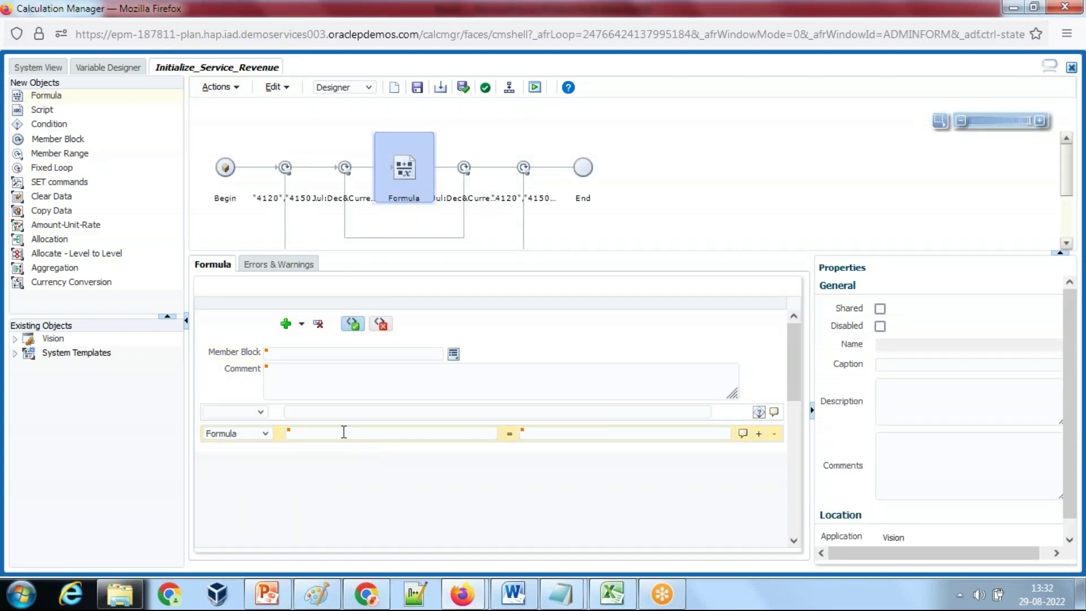
left_click(399, 431)
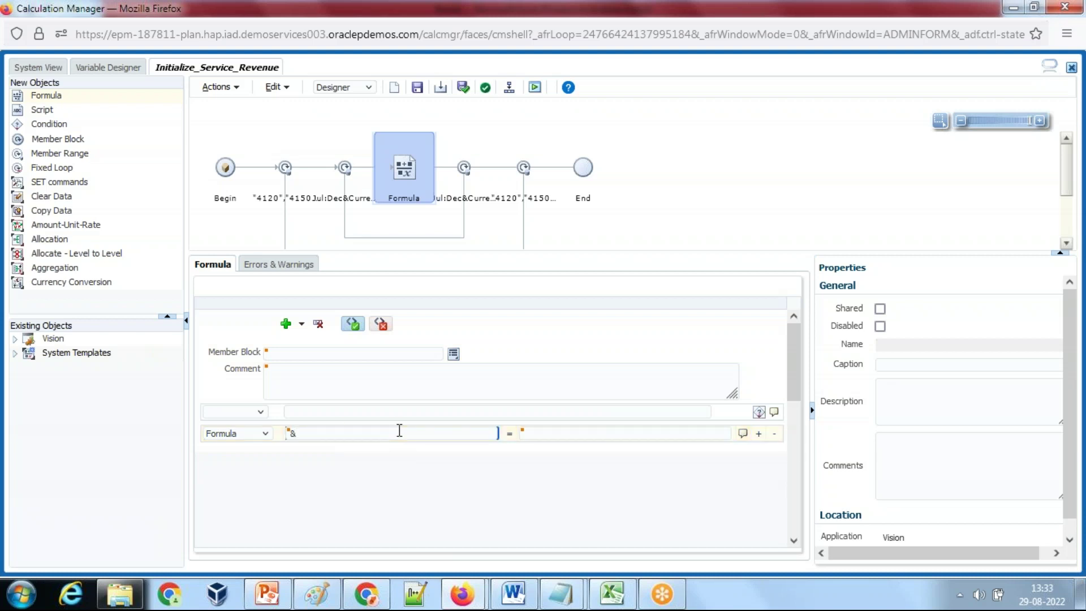
key("alt+Tab")
key("alt+Tab")
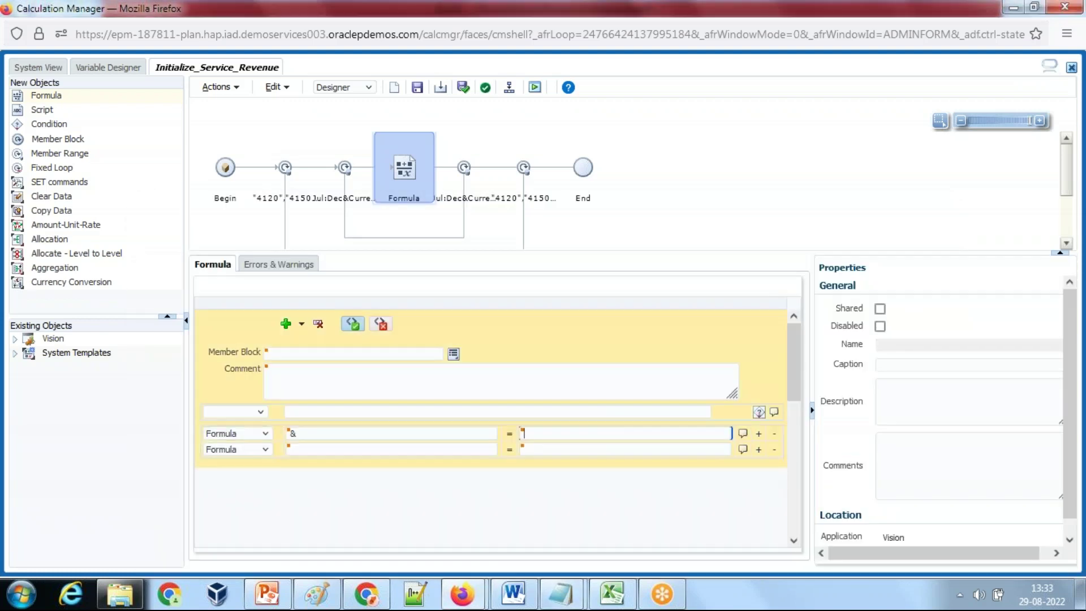
type("Current_Year")
left_click(560, 434)
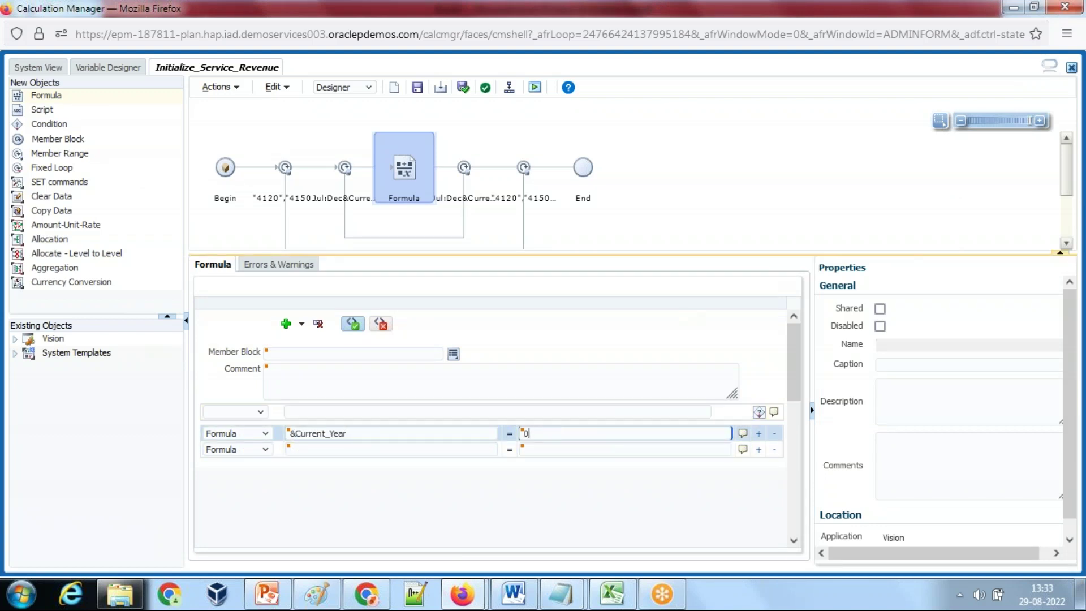
left_click(634, 144)
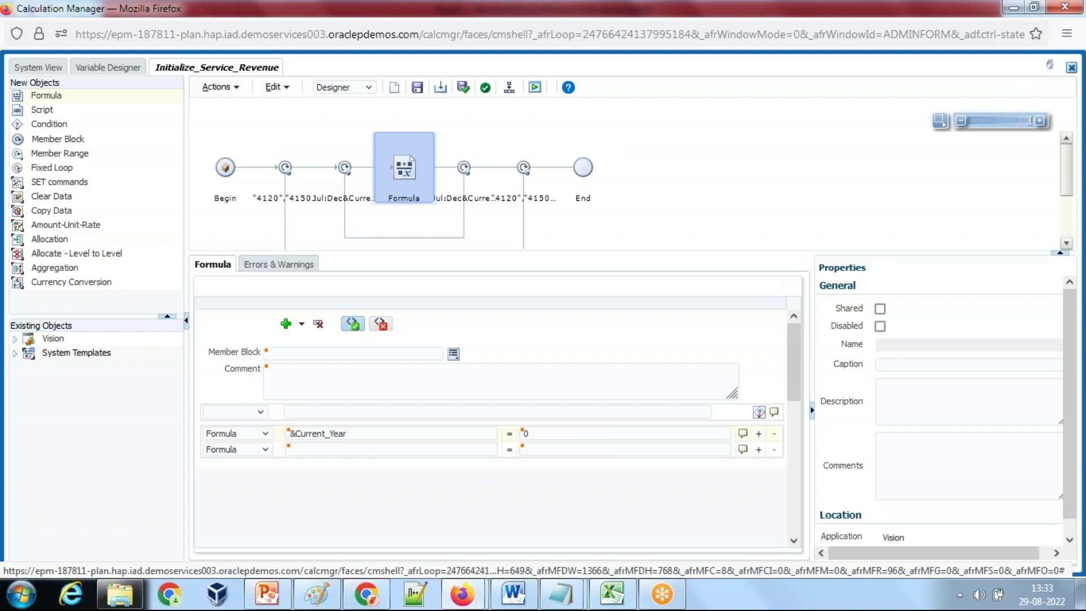
left_click(417, 87)
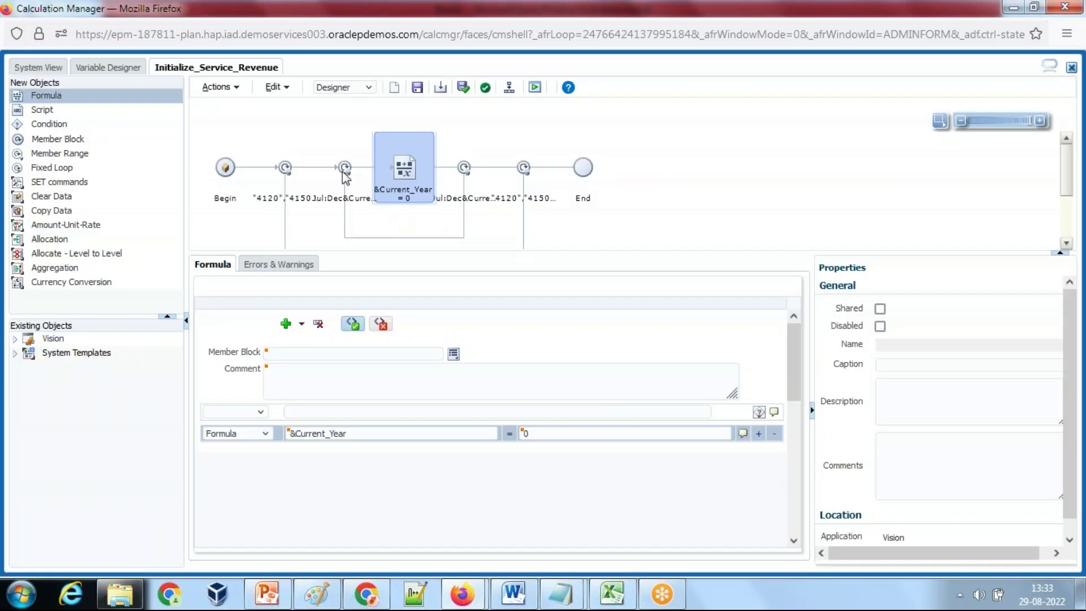
Clear the Year value from the nested Jul:Dec Member Range and save the rule.
left_click(345, 168)
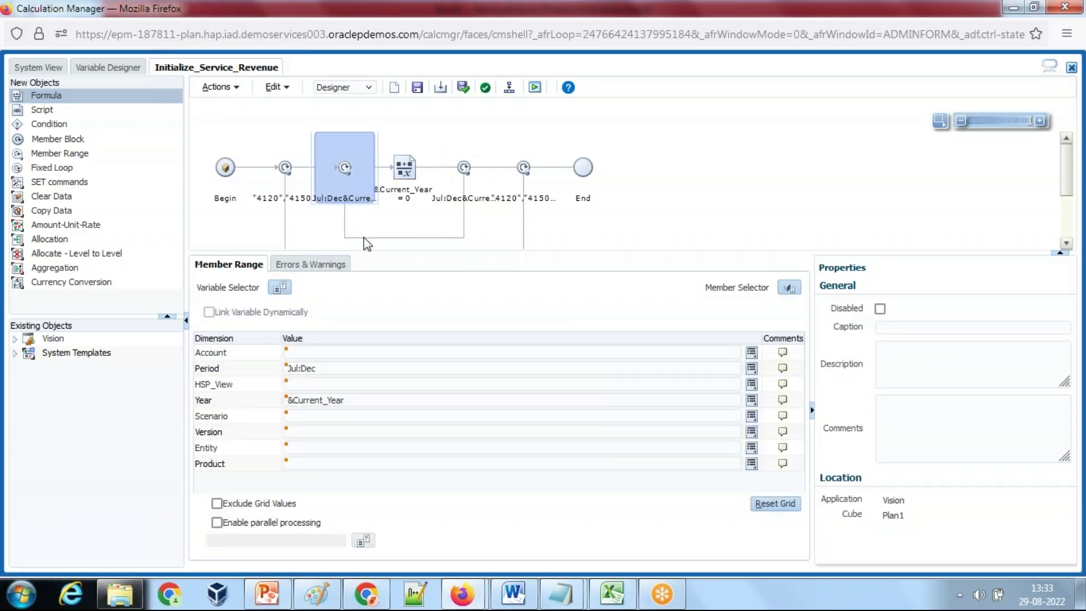
left_click(345, 415)
left_click(362, 398)
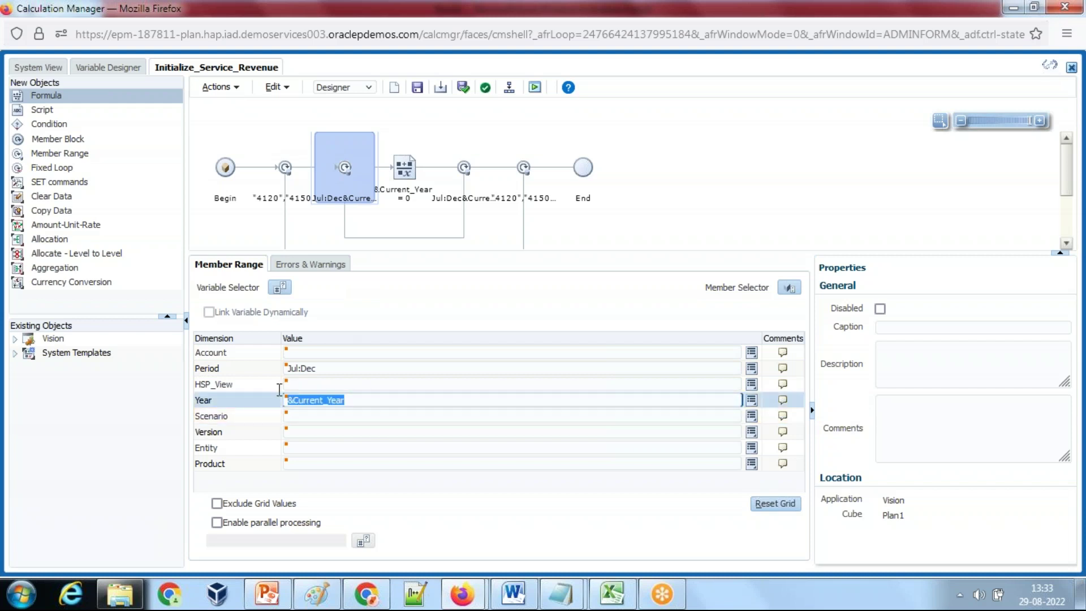
key("Delete")
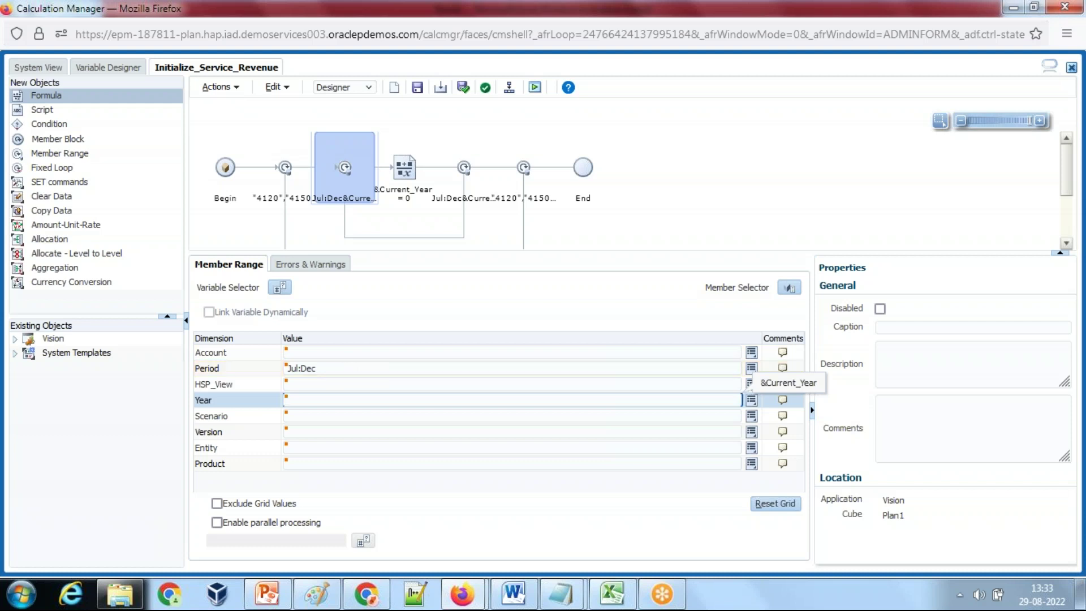
left_click(395, 204)
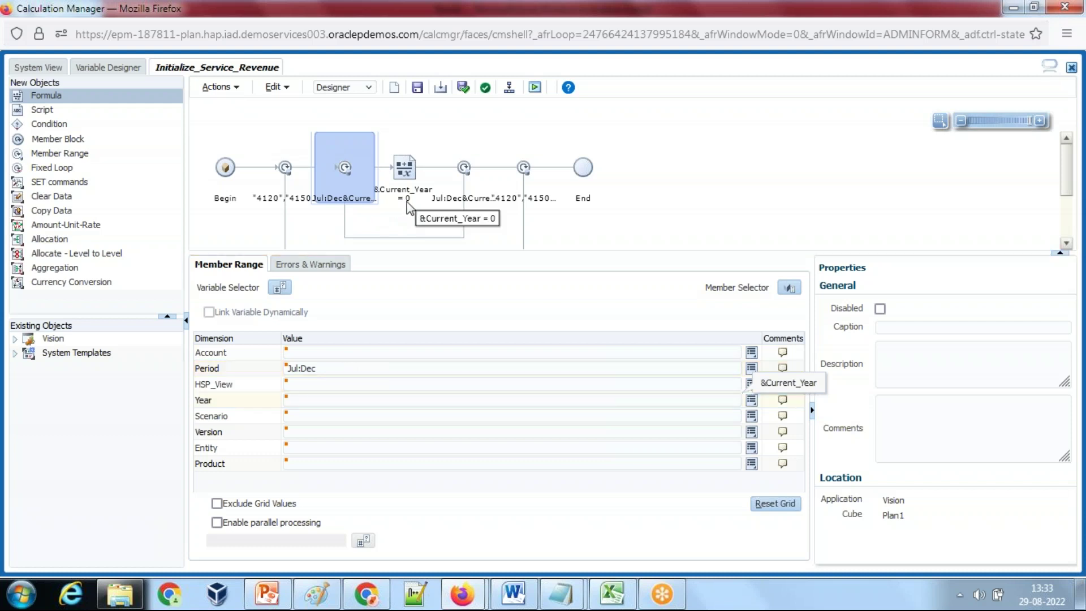
left_click(417, 88)
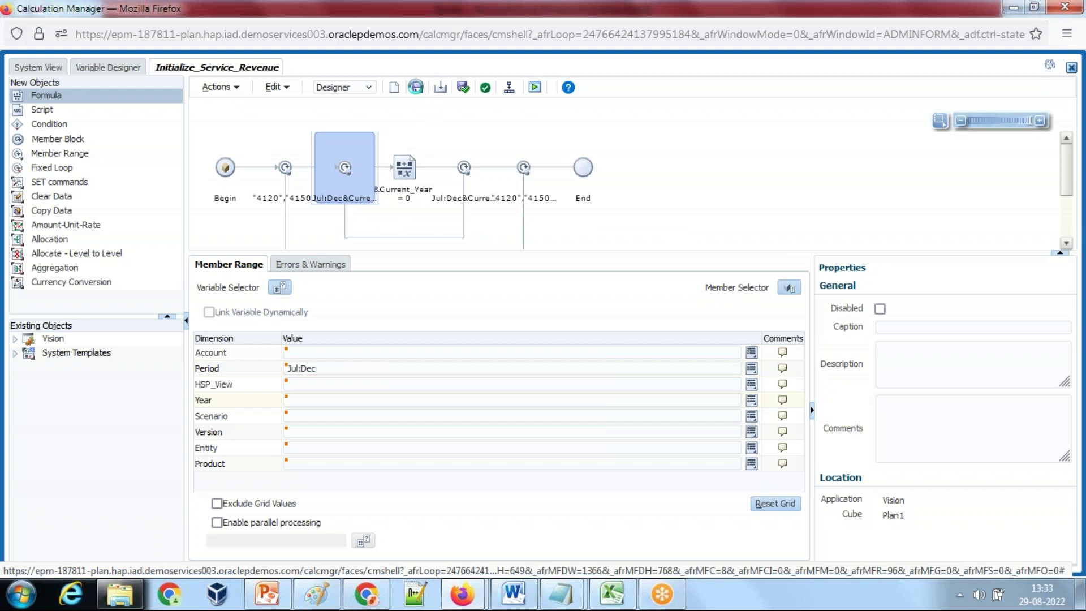
left_click(602, 336)
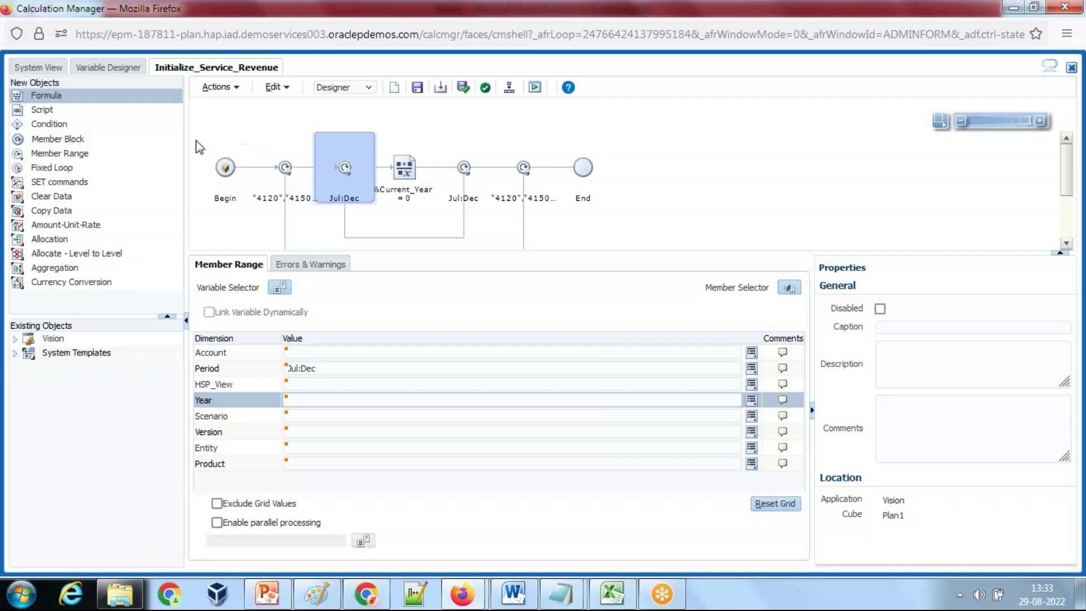
Add another nested Member Range after the Jul:Dec range and set its Period to Jan:Dec.
left_click(19, 154)
left_click_drag(19, 153, 504, 173)
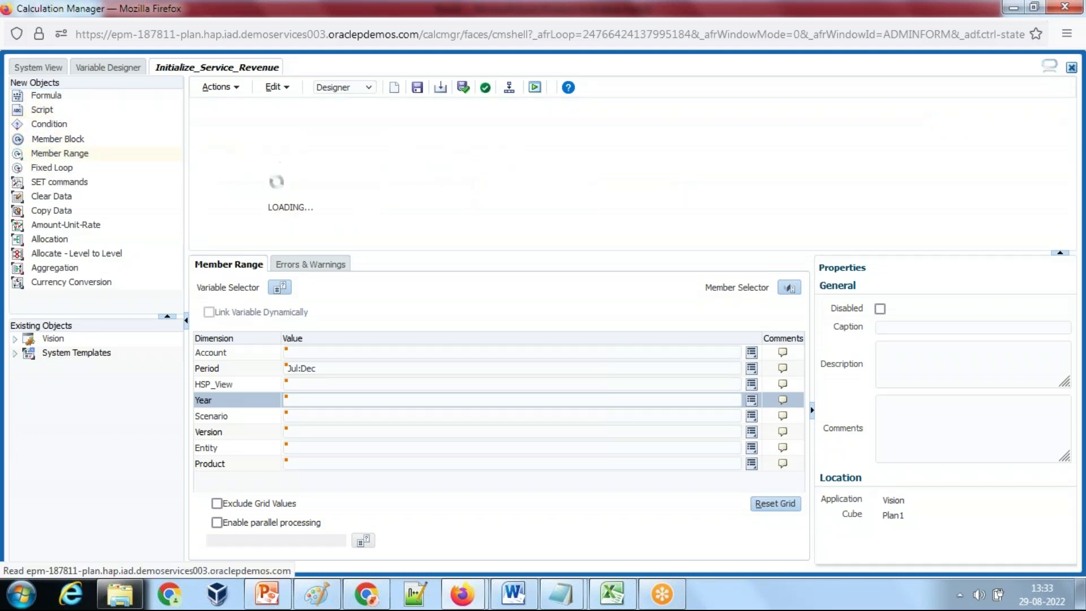
left_click(525, 177)
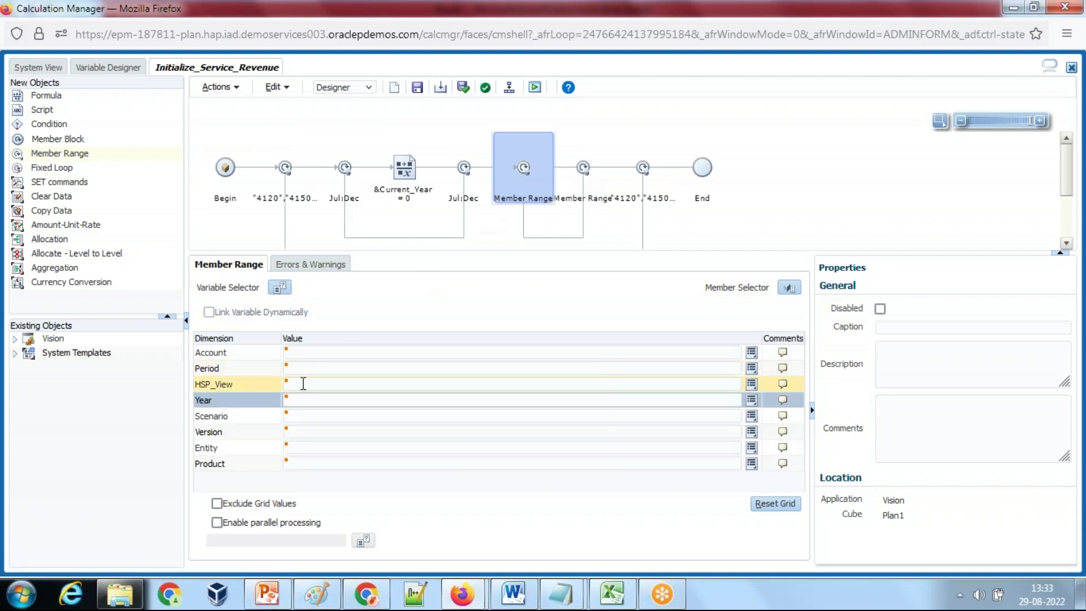
left_click(334, 368)
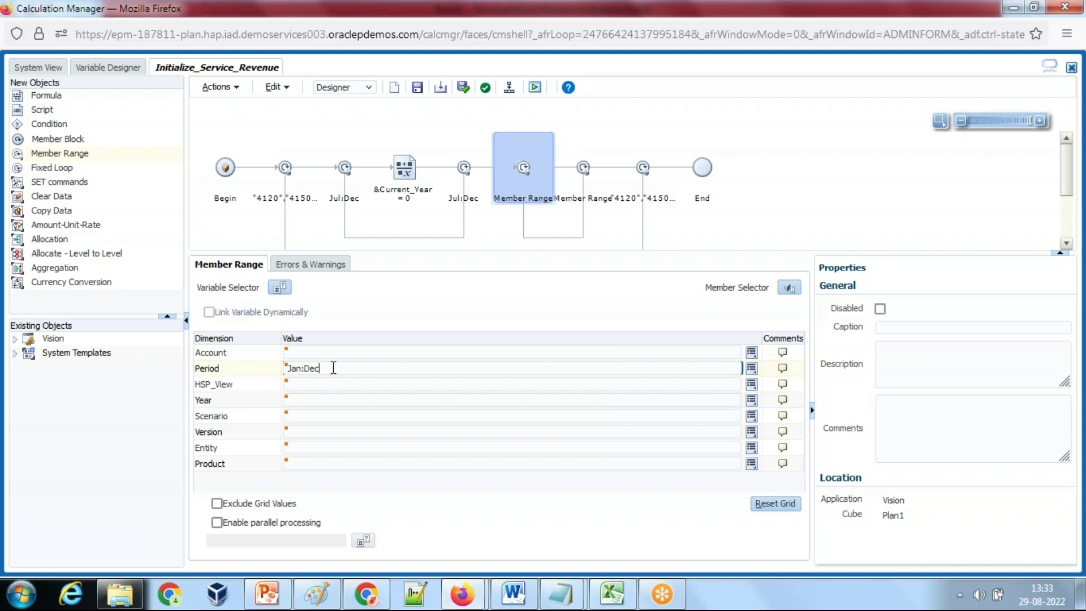
left_click(528, 177)
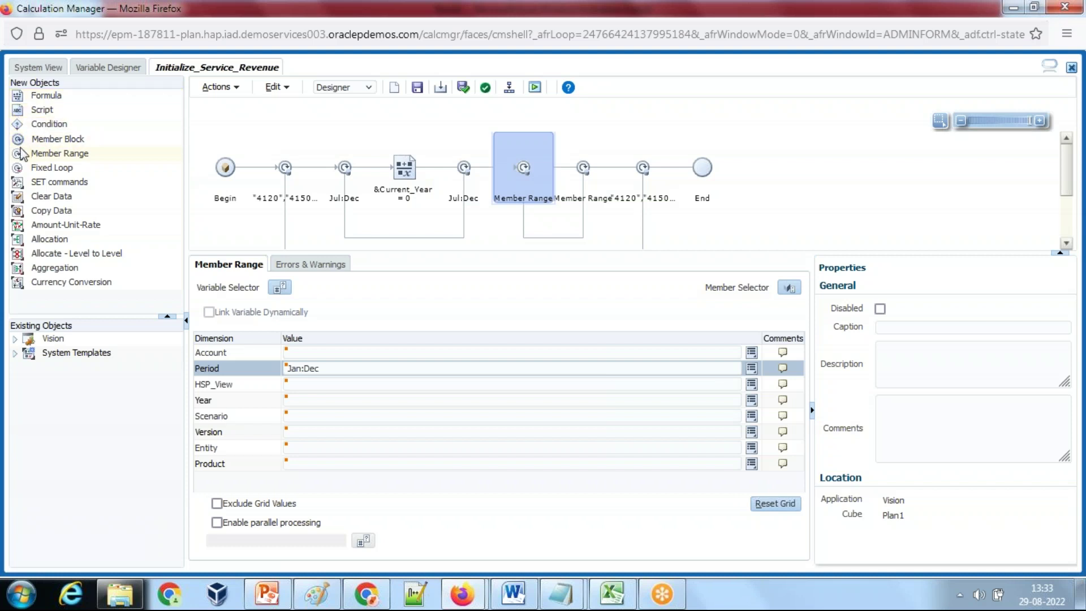
Add a Formula inside the Jan:Dec Member Range and set it to &Next_Year = 0, checking the variable name in the Notepad notes.
left_click_drag(17, 97, 568, 189)
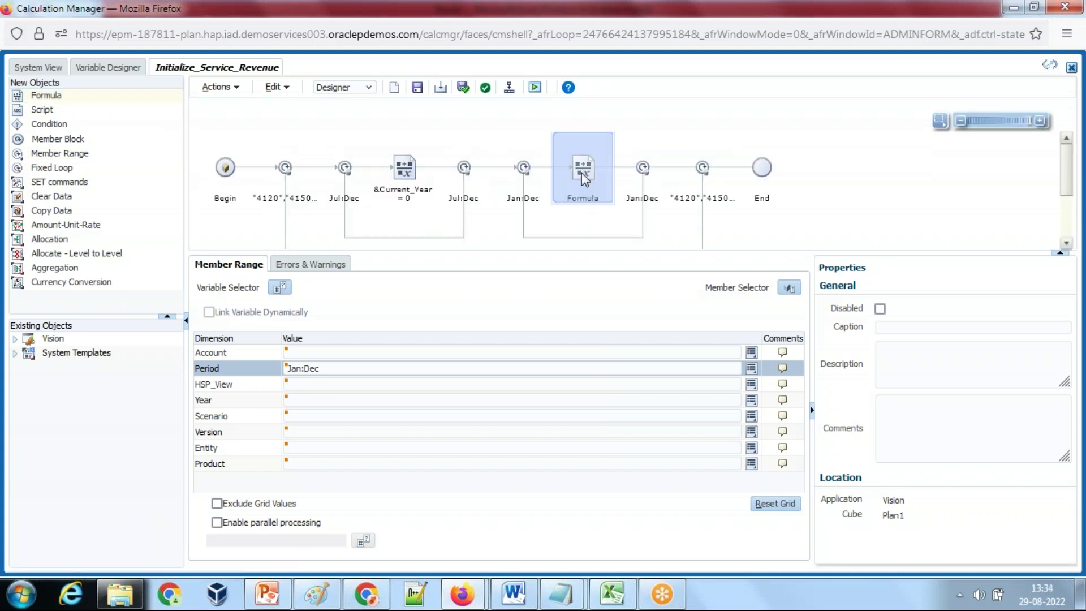
left_click(581, 172)
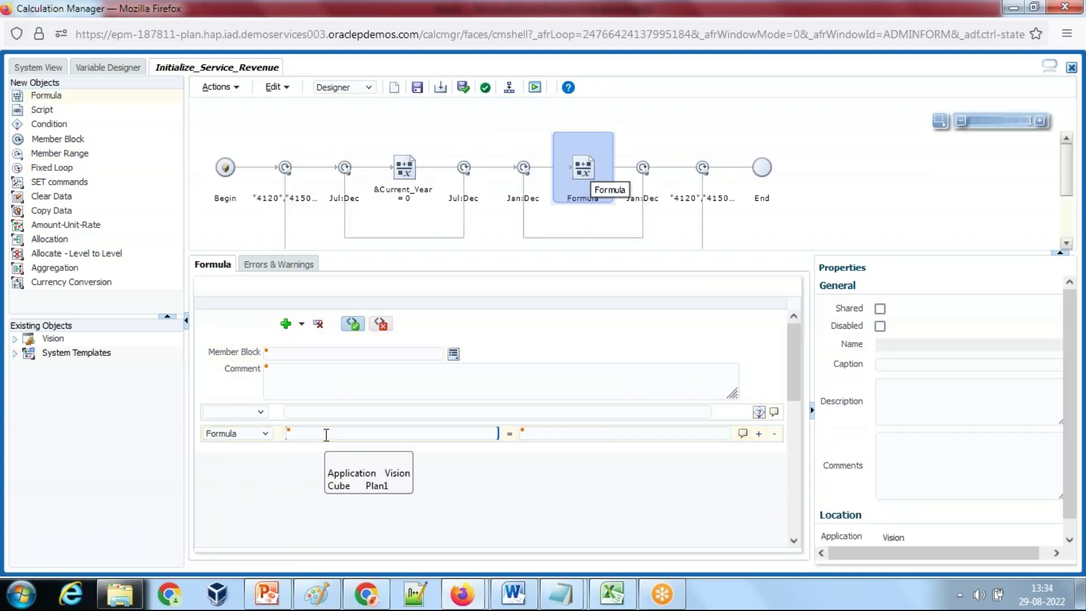
key("Return")
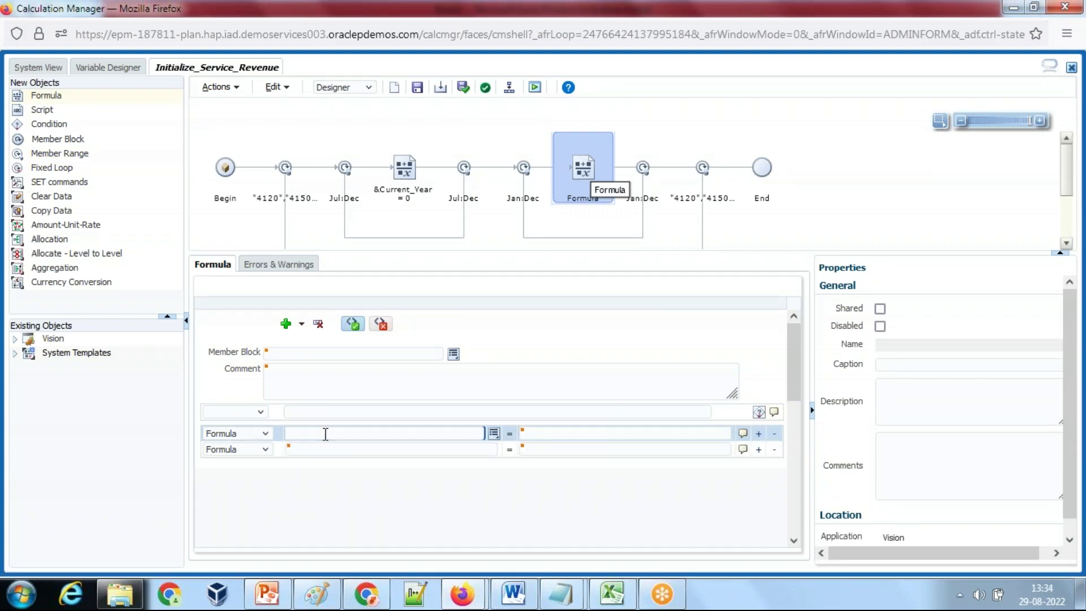
key("alt+Tab")
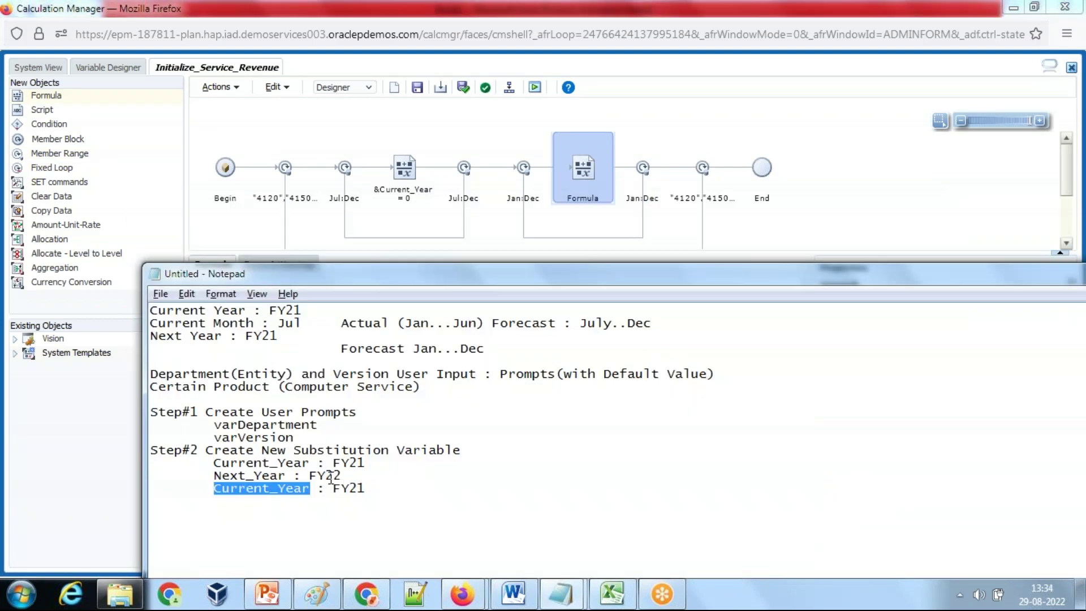
left_click(311, 465)
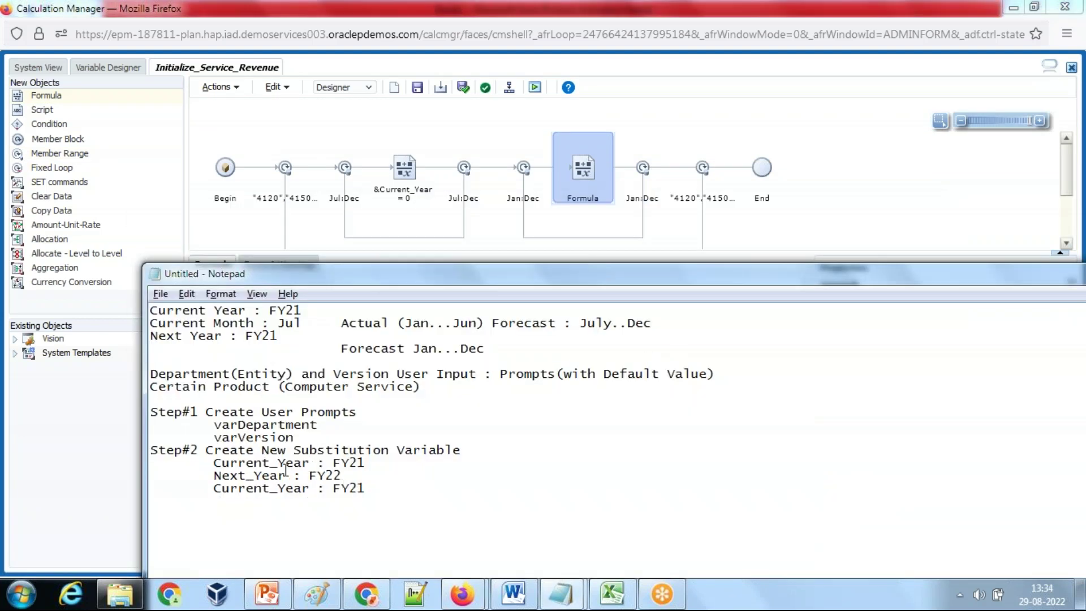
left_click_drag(272, 471, 220, 474)
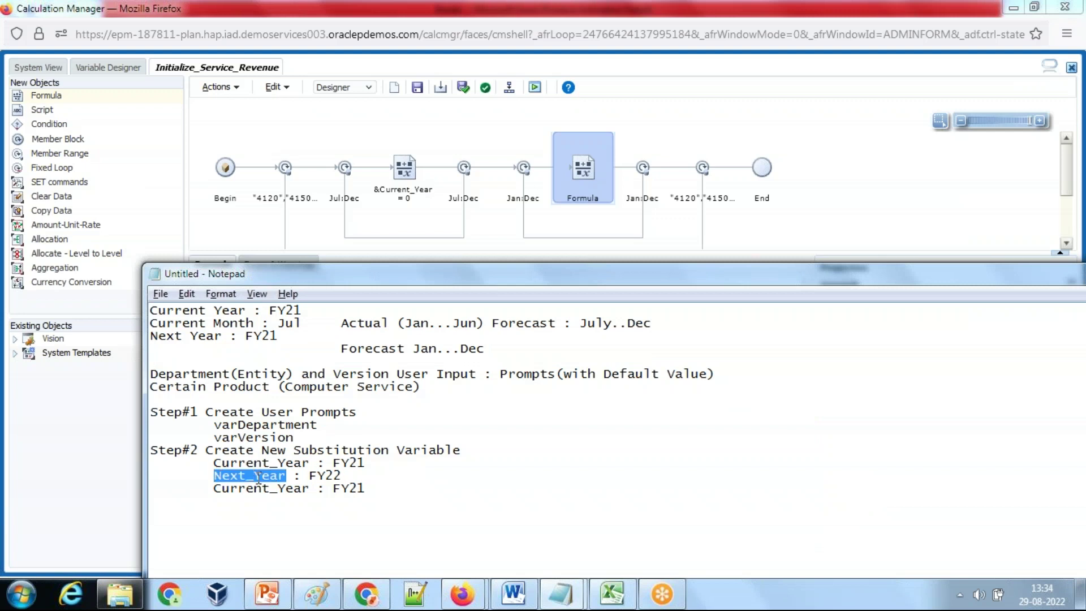
key("alt+Tab")
left_click(345, 434)
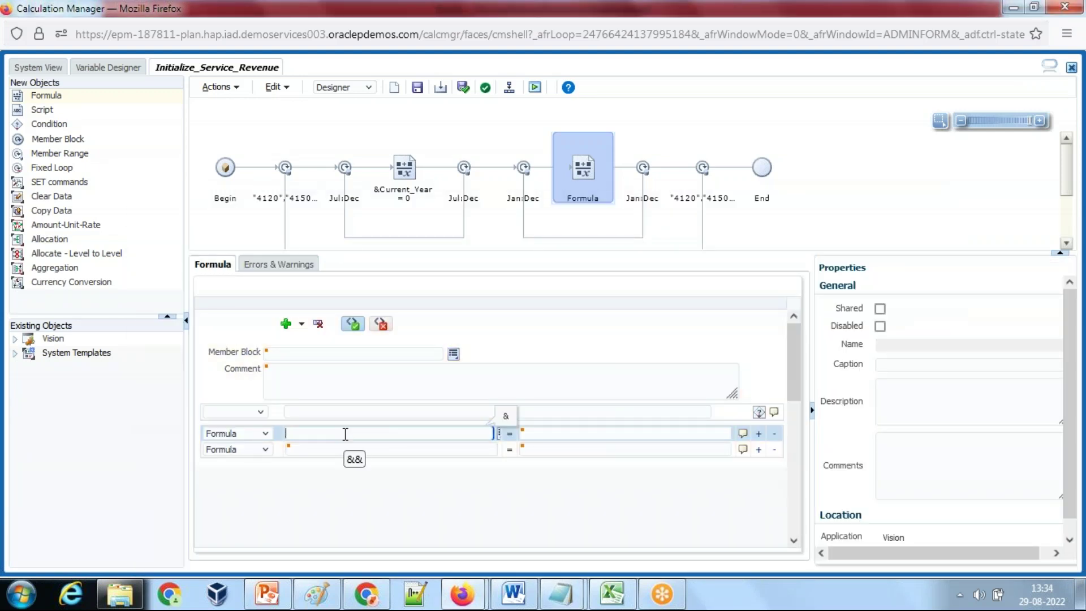
type("&")
type("Next_Year")
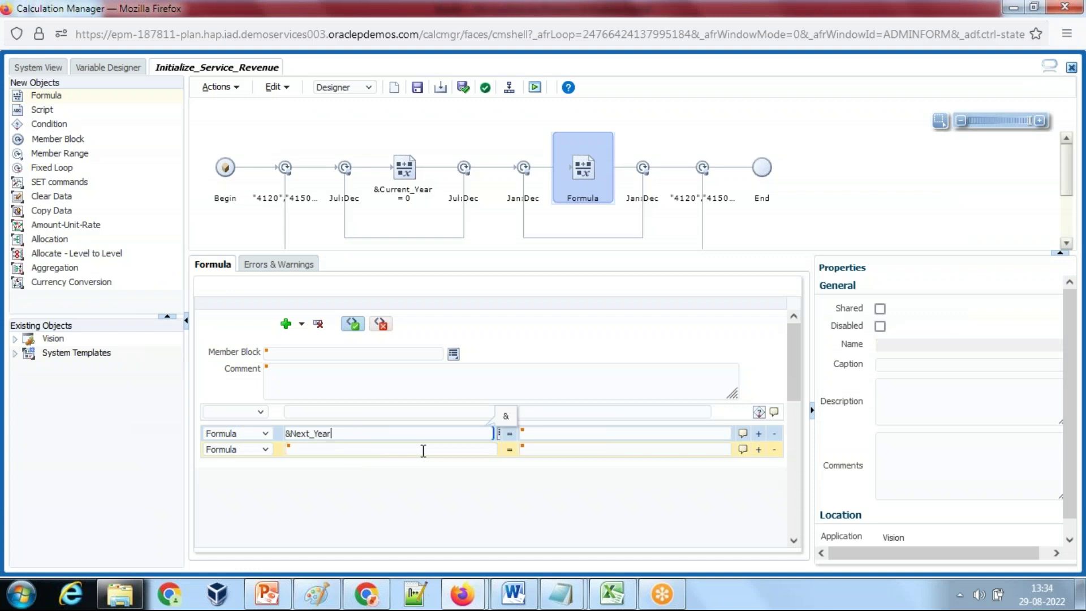
left_click(563, 436)
type("0")
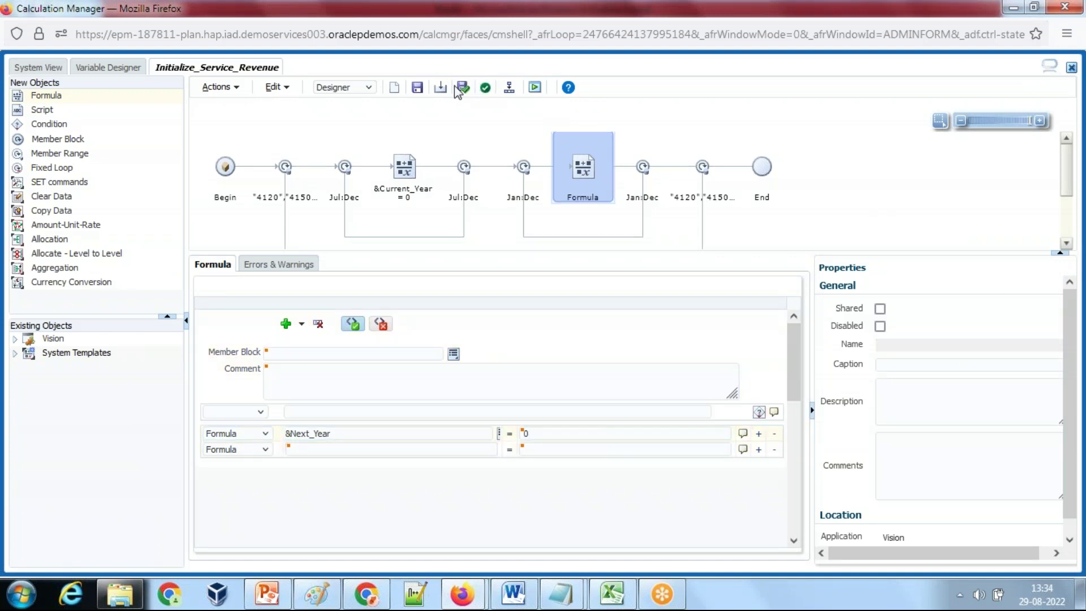
Validate and save the rule with both year formulas in place.
left_click(462, 89)
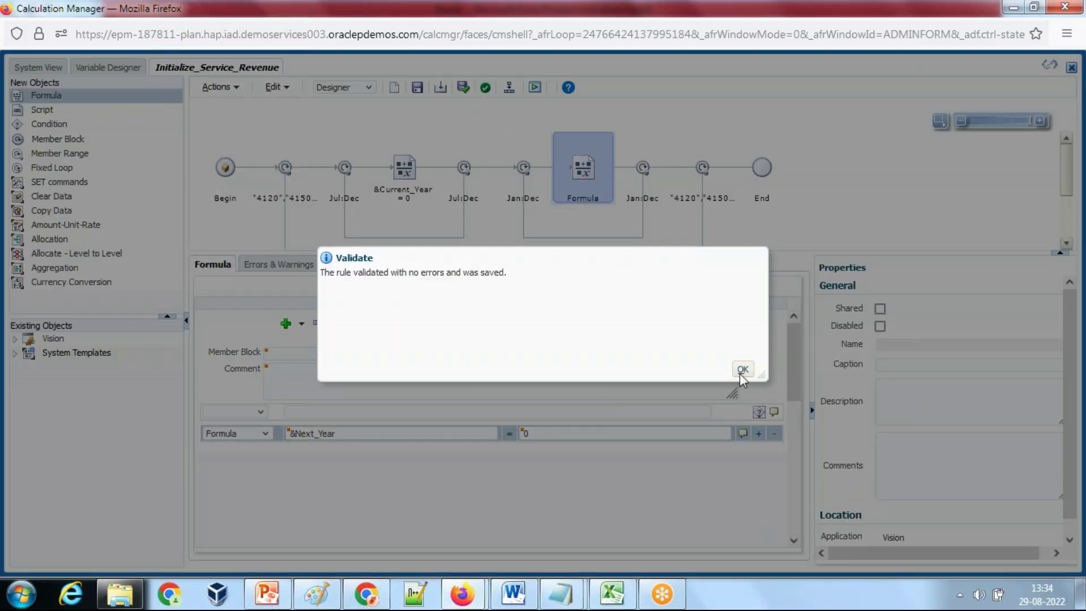
left_click(742, 369)
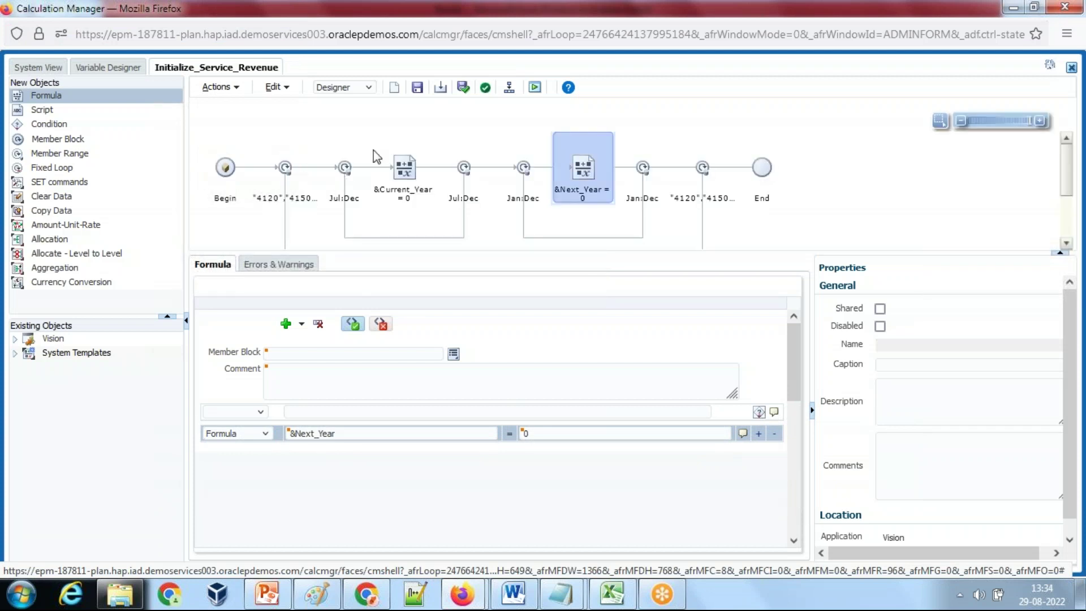
left_click(462, 87)
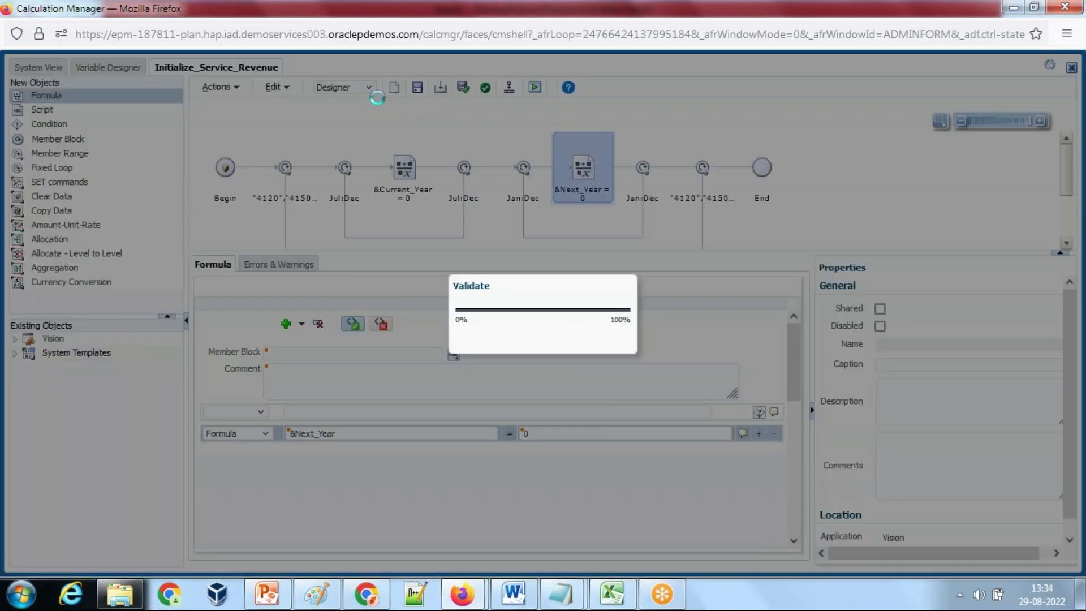
left_click(741, 370)
Examine the script generated for the whole rule, including its nested FIX statements and formulas.
left_click(341, 88)
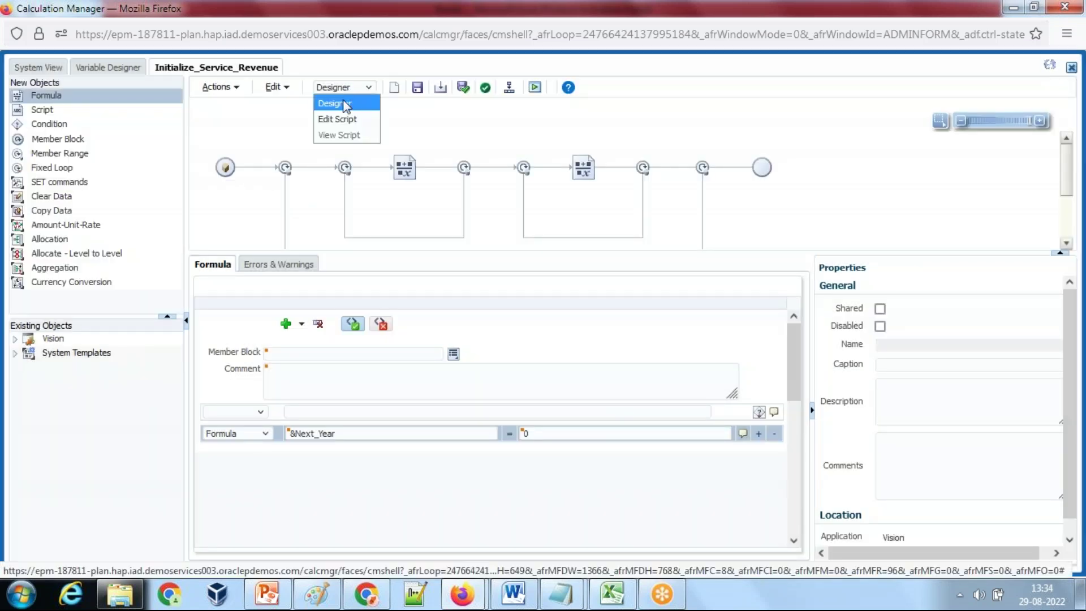
left_click(228, 162)
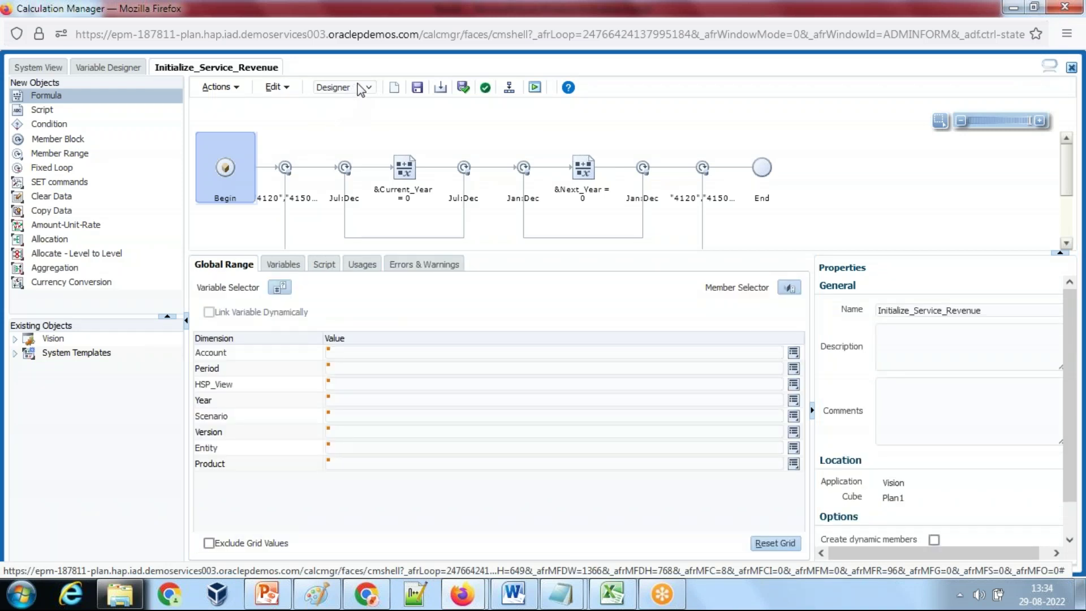
left_click(324, 264)
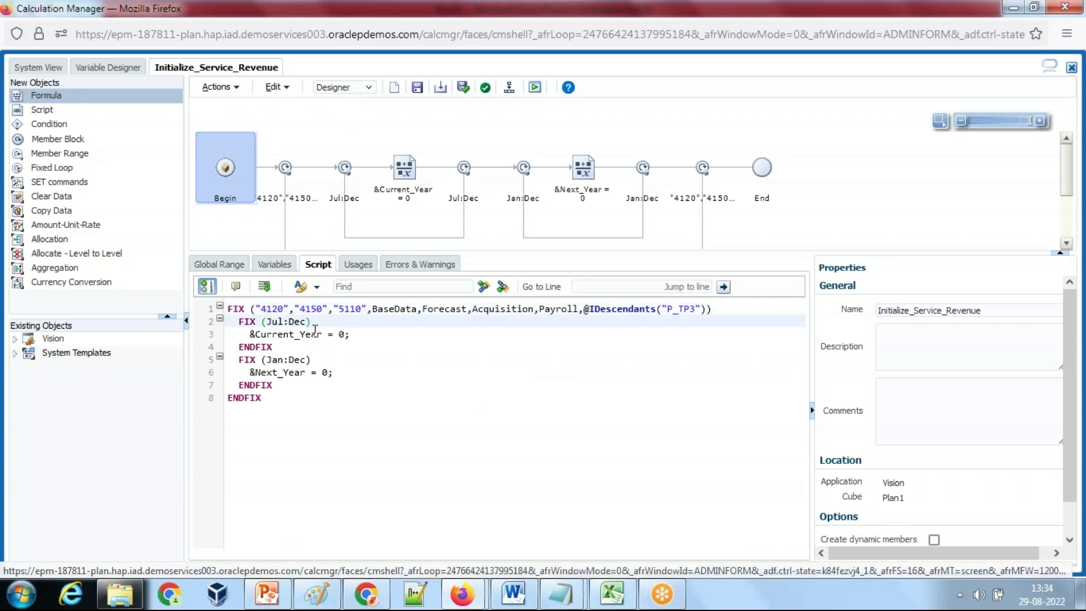
left_click(346, 335)
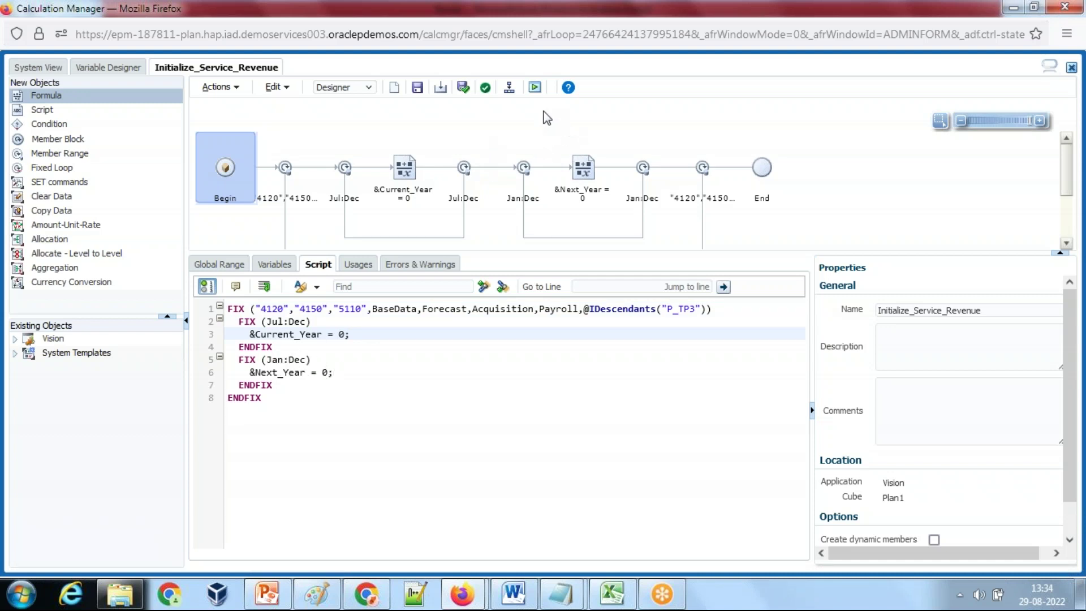
Validate and save the Initialize_Service_Revenue rule again, dismiss the run-time prompt values, and deploy the rule.
left_click(464, 91)
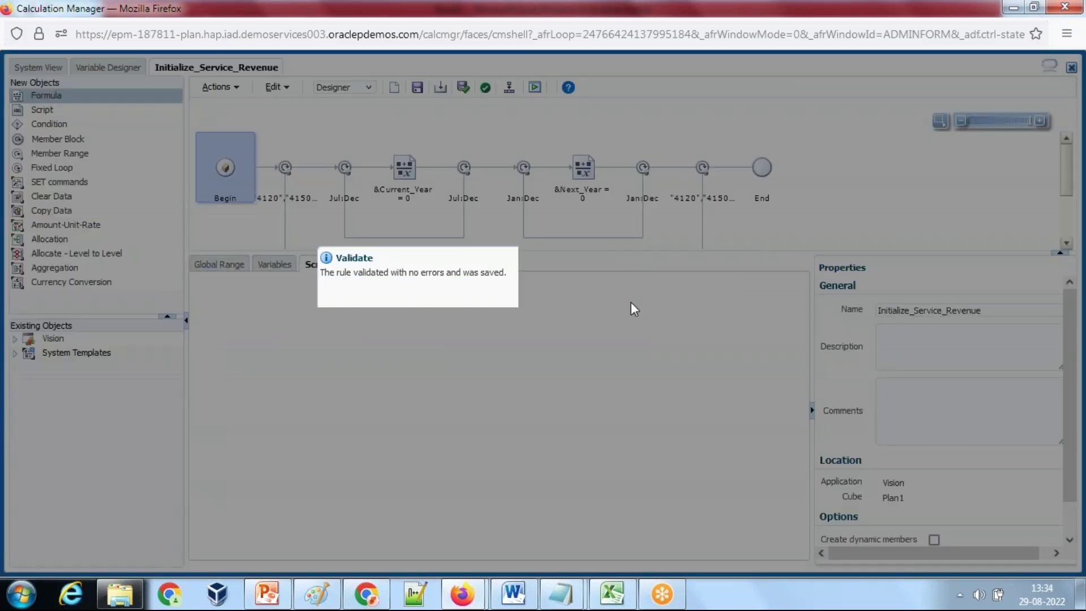
key("Return")
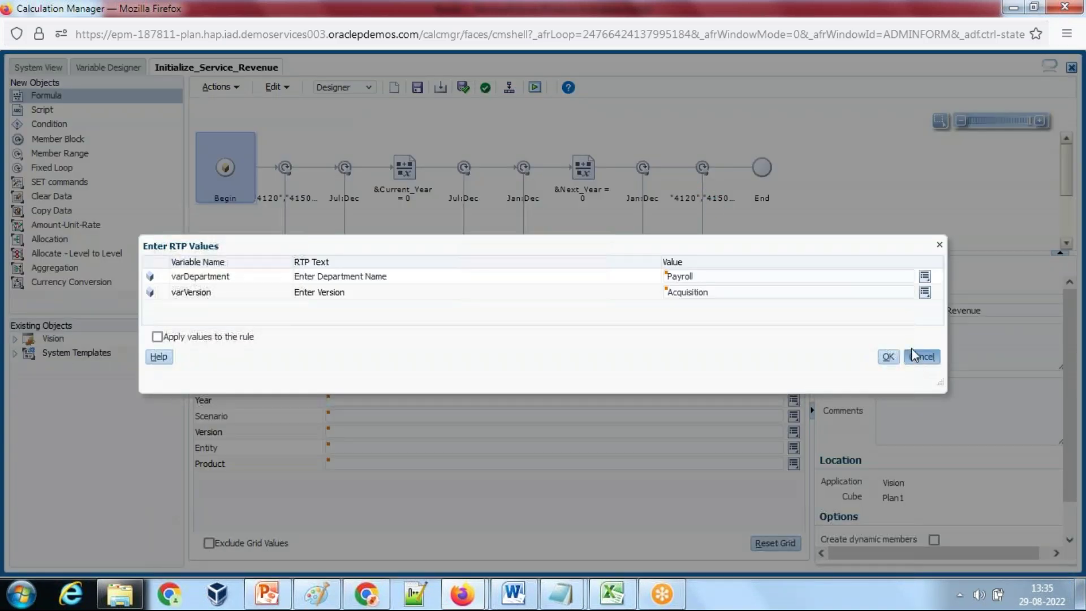
left_click(914, 355)
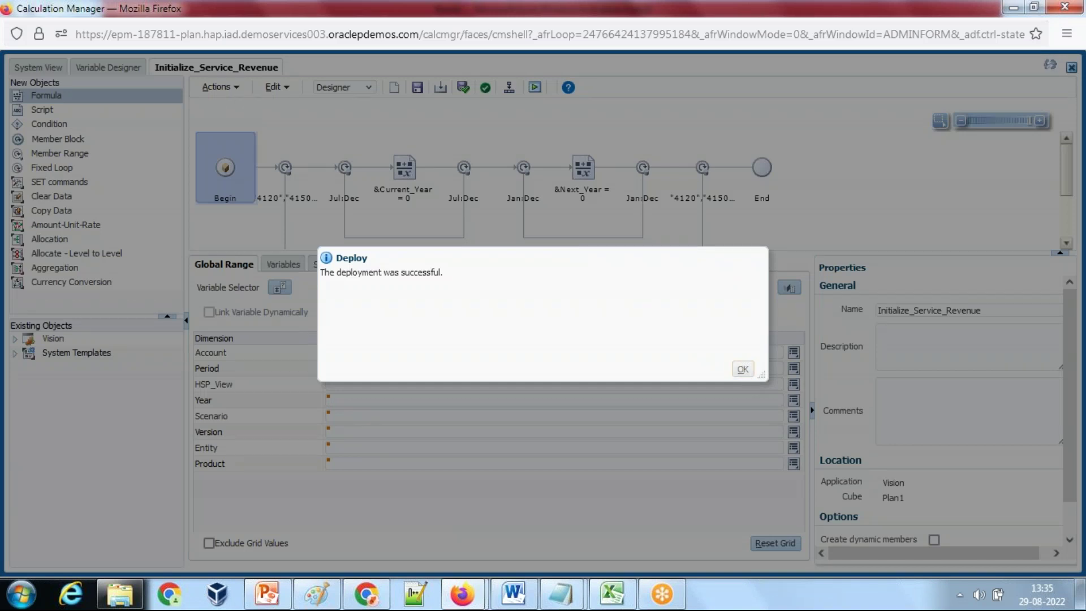
Dismiss the deployment message, copy the ad hoc grid covering all accounts and months in Excel, and paste it into a blank Paint picture.
left_click(743, 372)
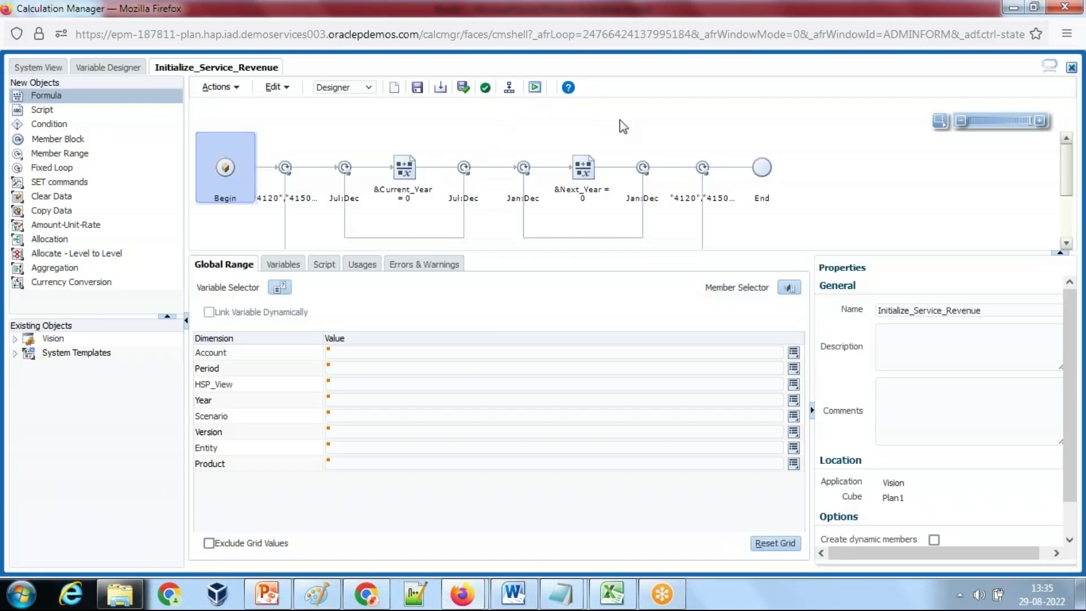
left_click(612, 594)
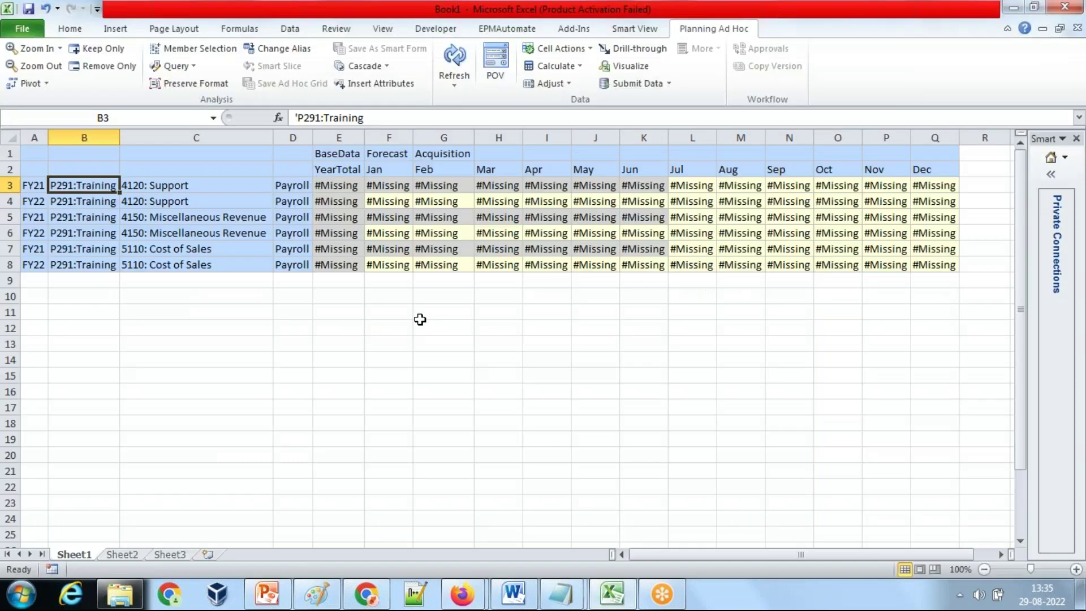
left_click_drag(47, 154, 936, 259)
key("ctrl+c")
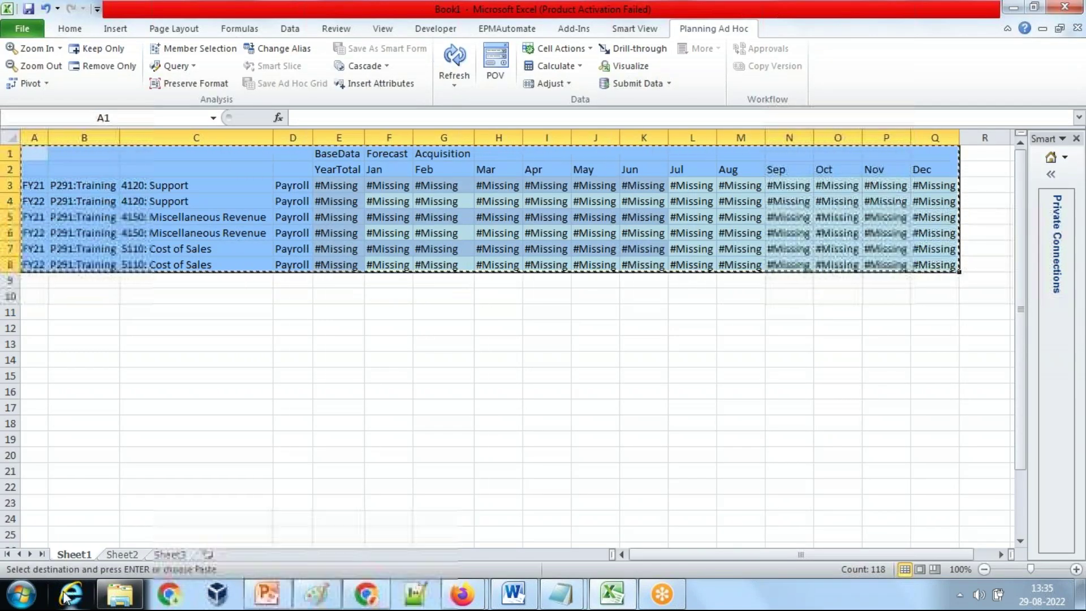
left_click(21, 594)
left_click(54, 74)
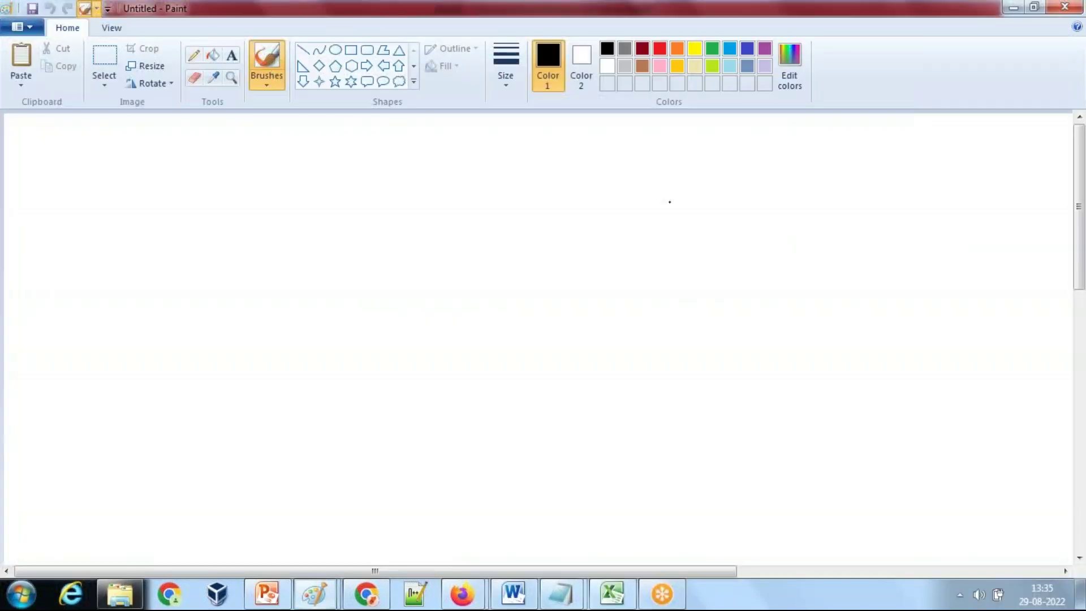
key("ctrl+v")
key("alt+Tab")
Launch the rule from Calculation Manager and check its department and version prompt values against the Excel grid.
mouse_move(462, 593)
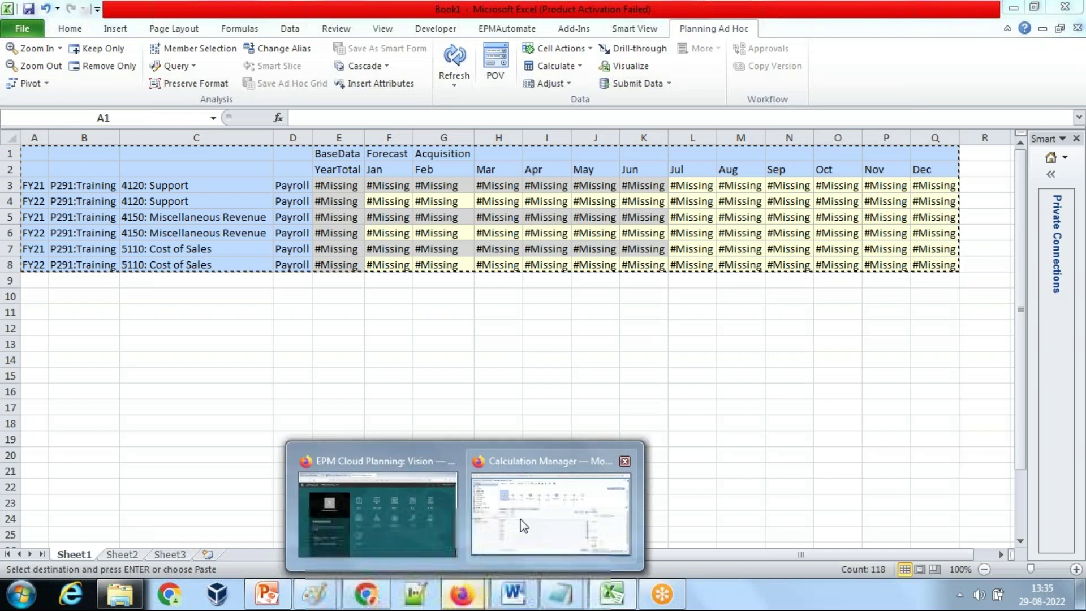
left_click(560, 512)
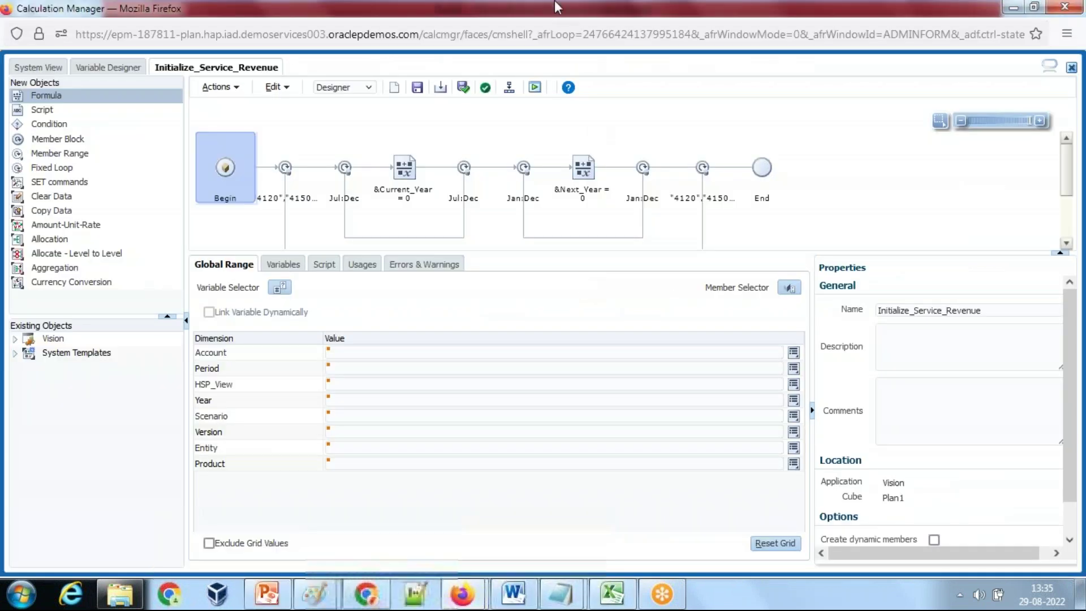
left_click(535, 88)
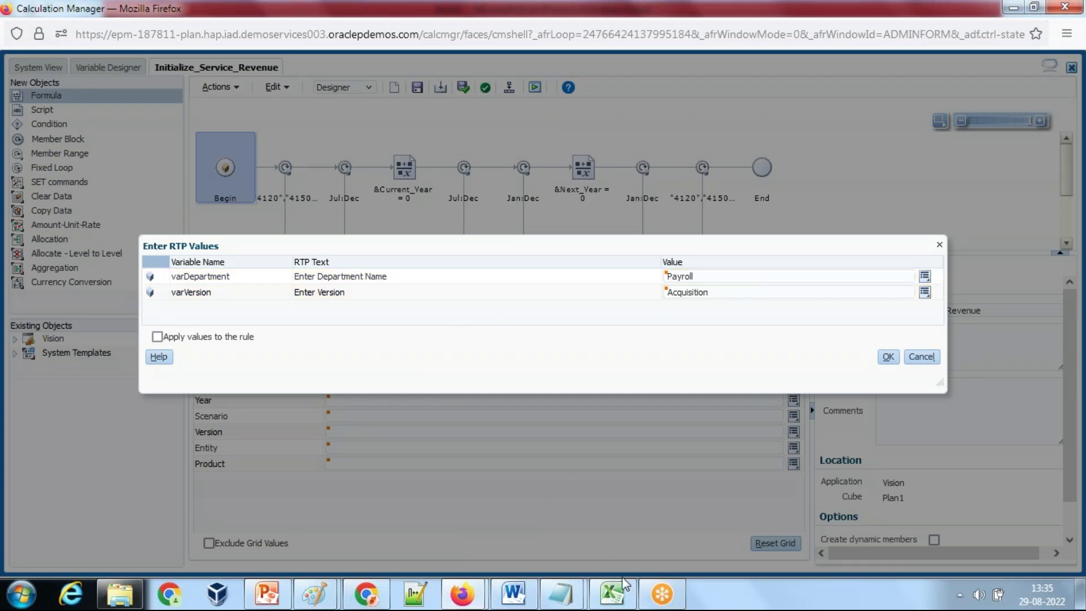
left_click(612, 594)
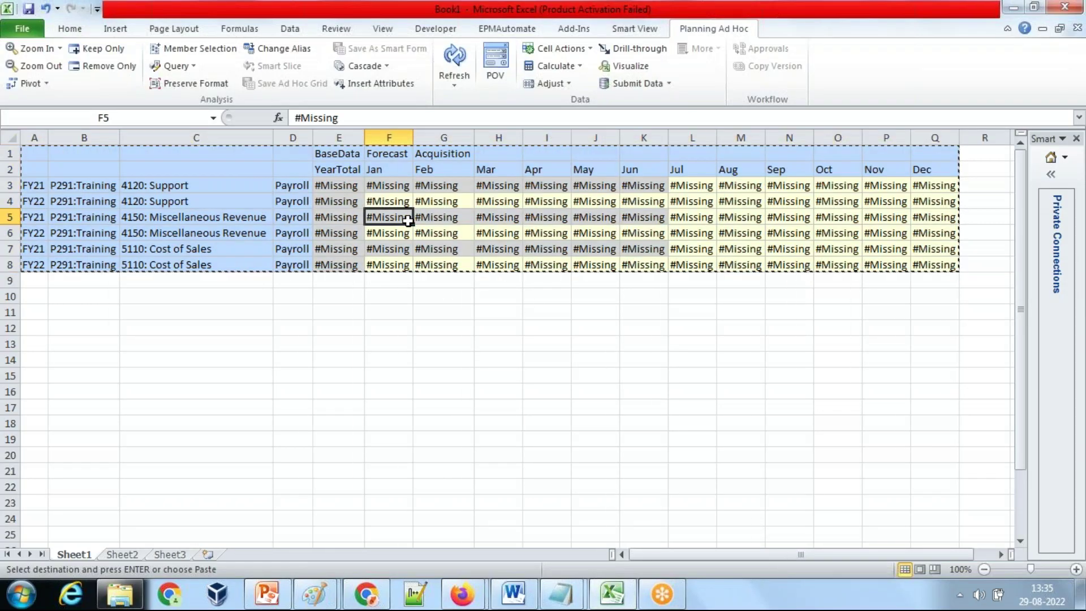
left_click(297, 187)
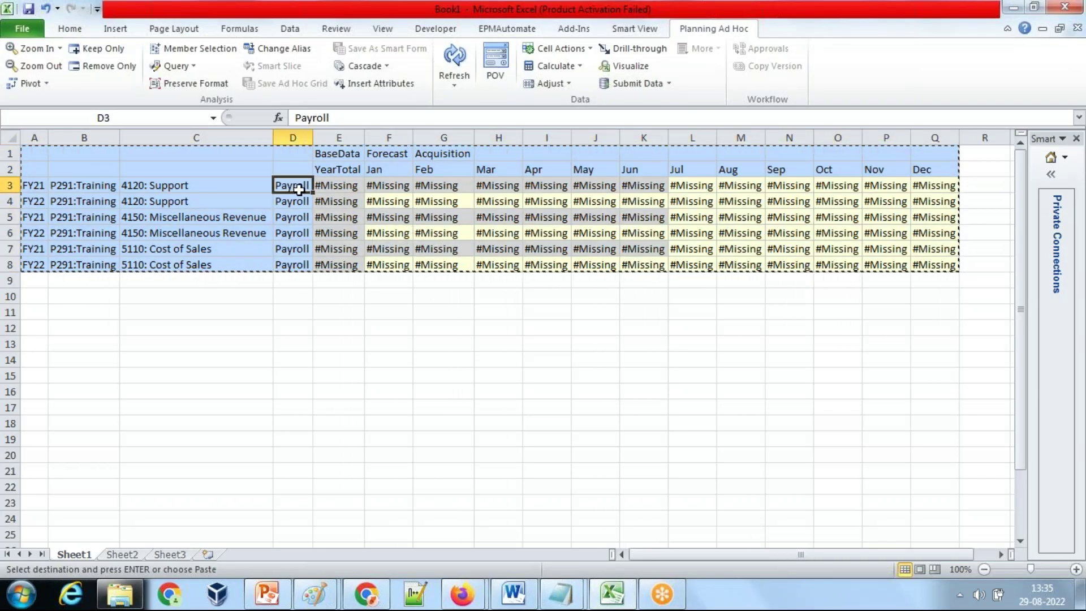
left_click(436, 154)
key("alt+Tab")
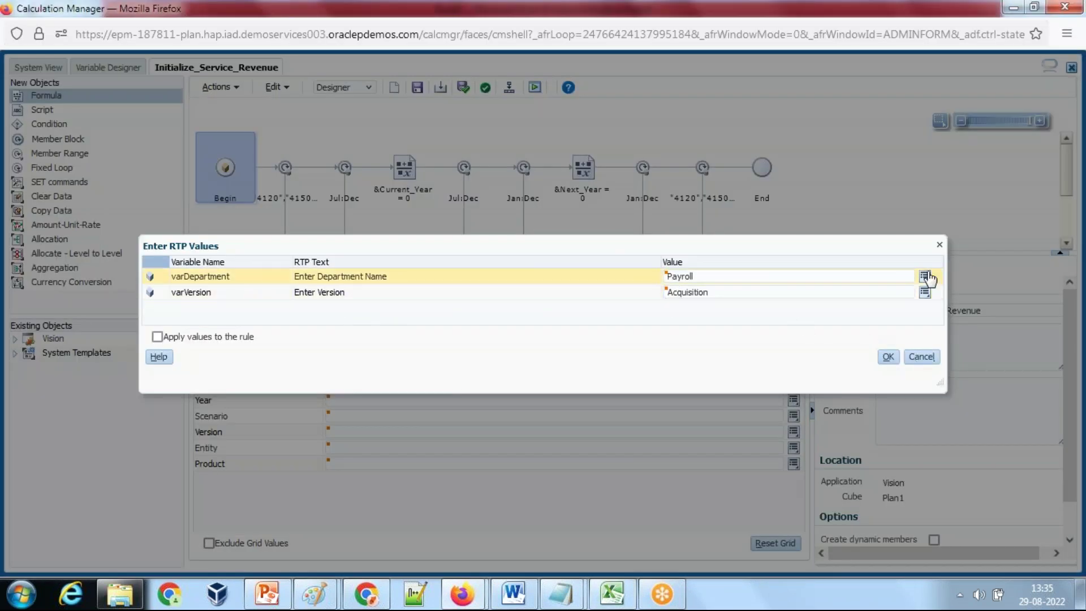
Run the rule with varDepartment Payroll and varVersion Acquisition, and refresh the ad hoc grid in Excel.
left_click(925, 277)
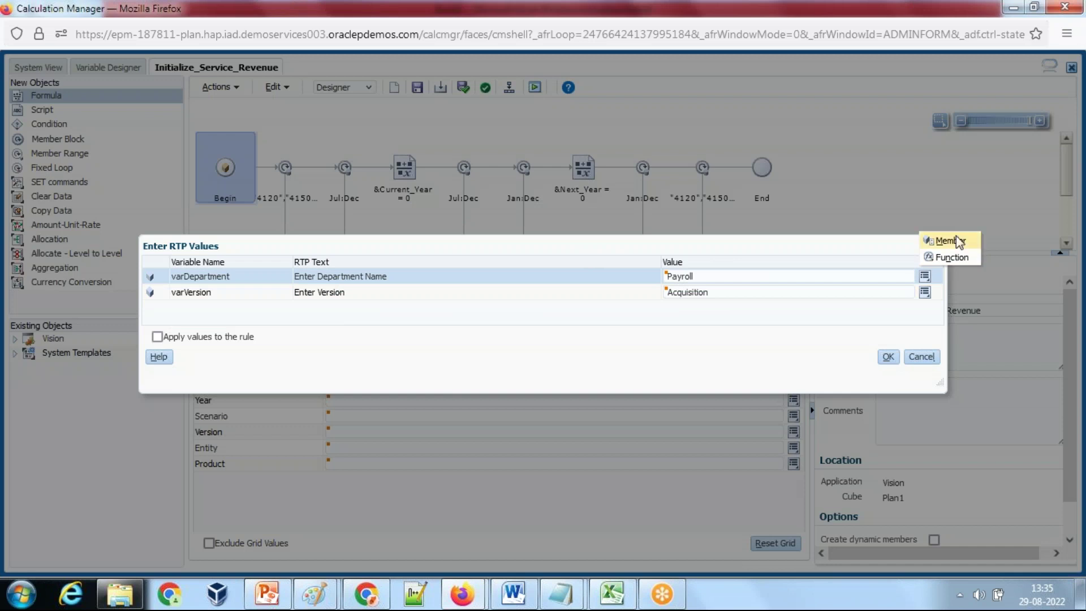
left_click(908, 331)
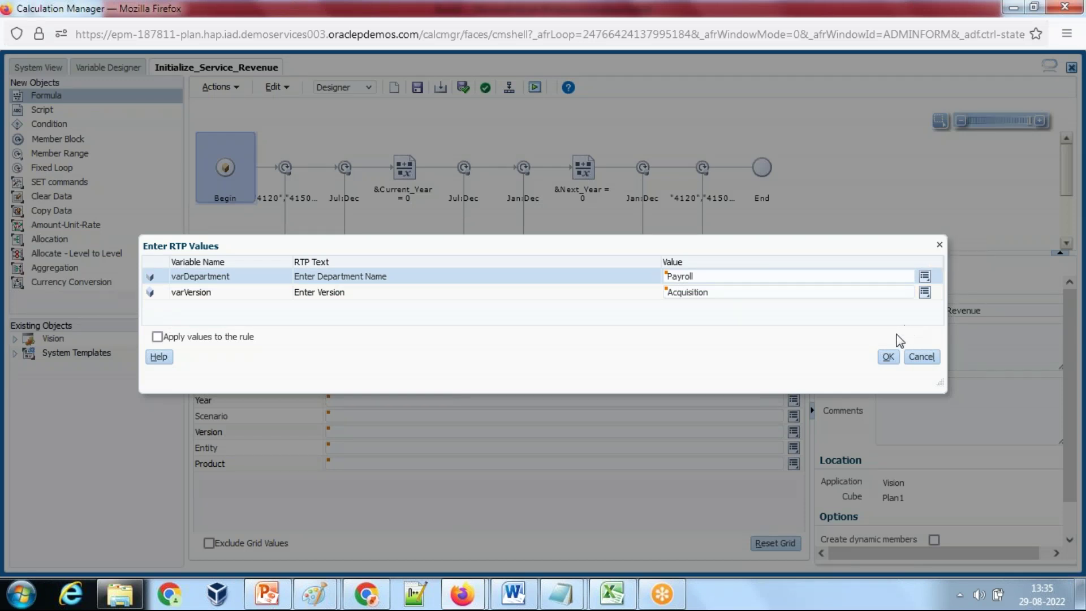
left_click(888, 356)
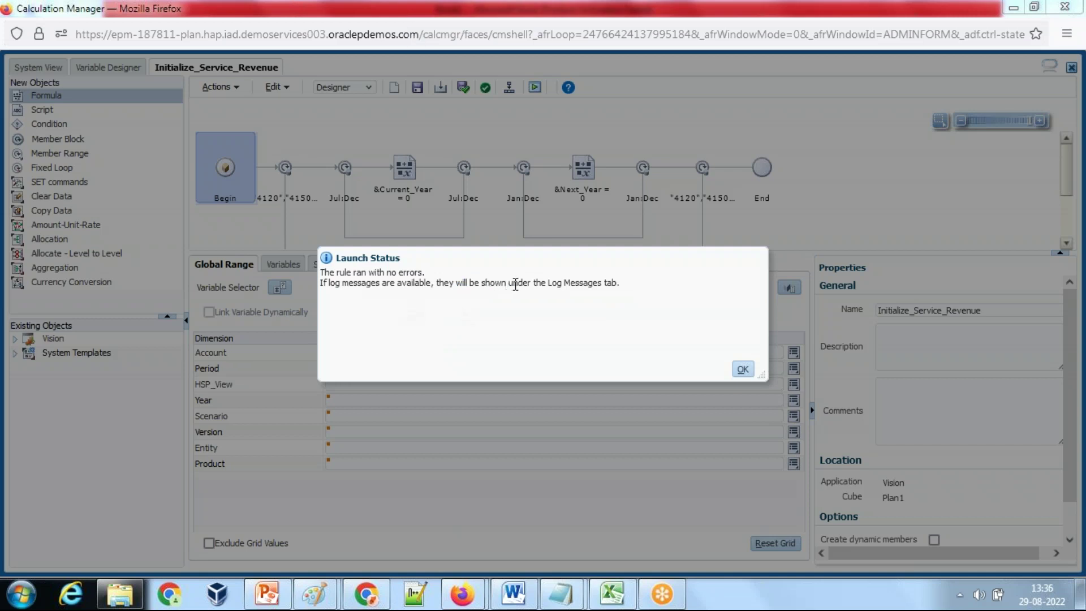
left_click_drag(518, 283, 632, 300)
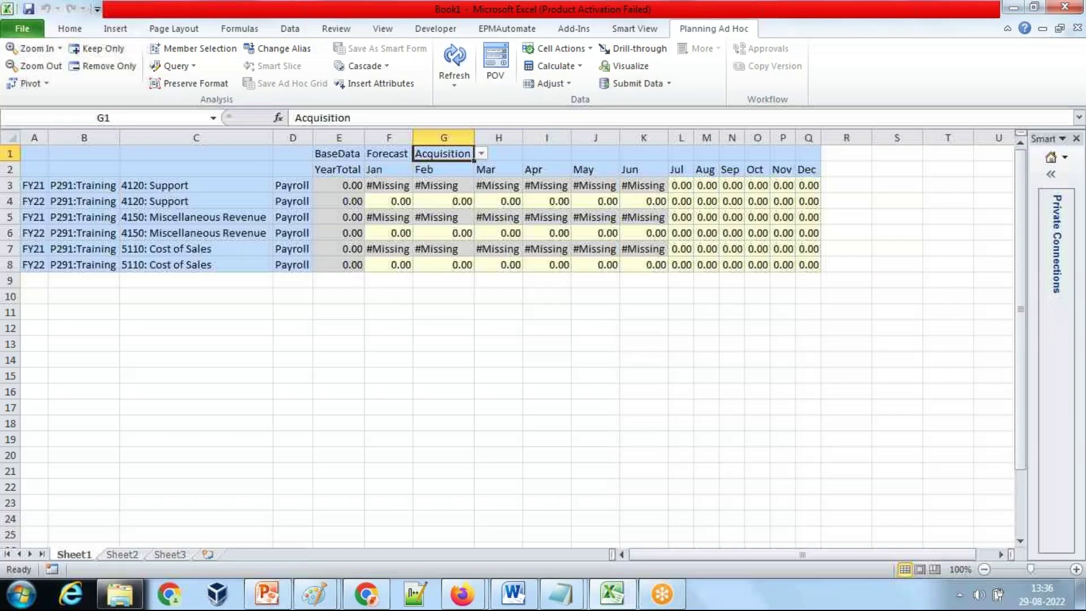
left_click(546, 288)
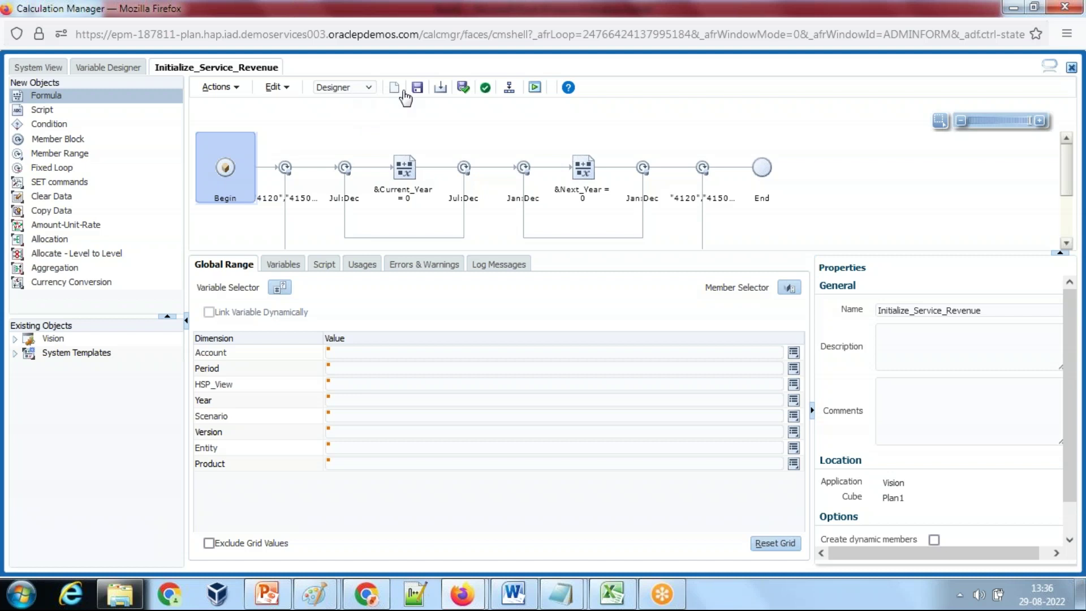
Show the Initialize_Service_Revenue rule in Edit Script mode and copy its entire script.
left_click(362, 87)
left_click(357, 120)
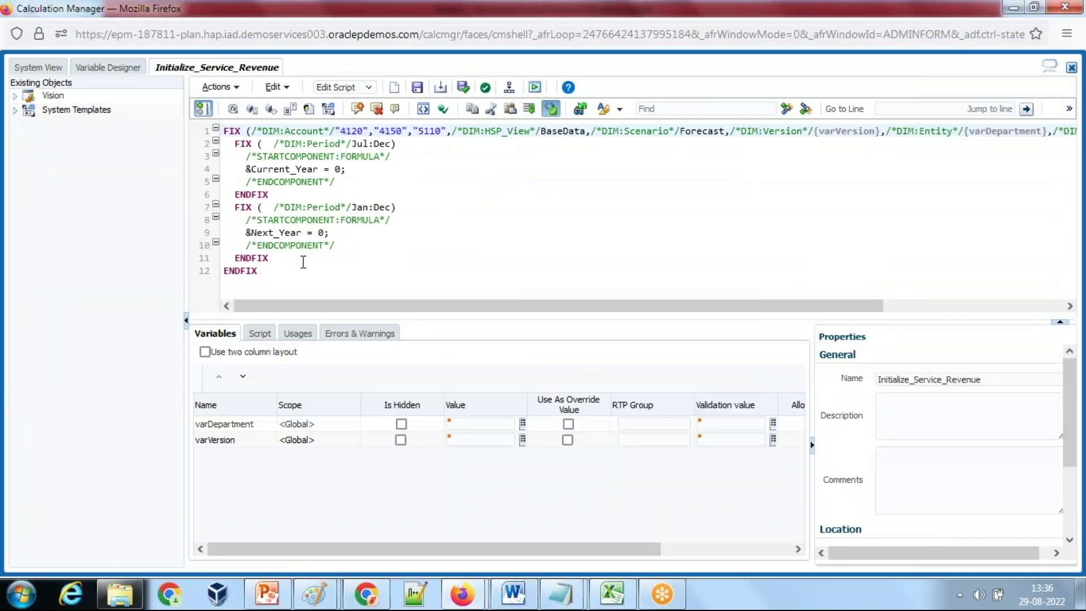
left_click(612, 593)
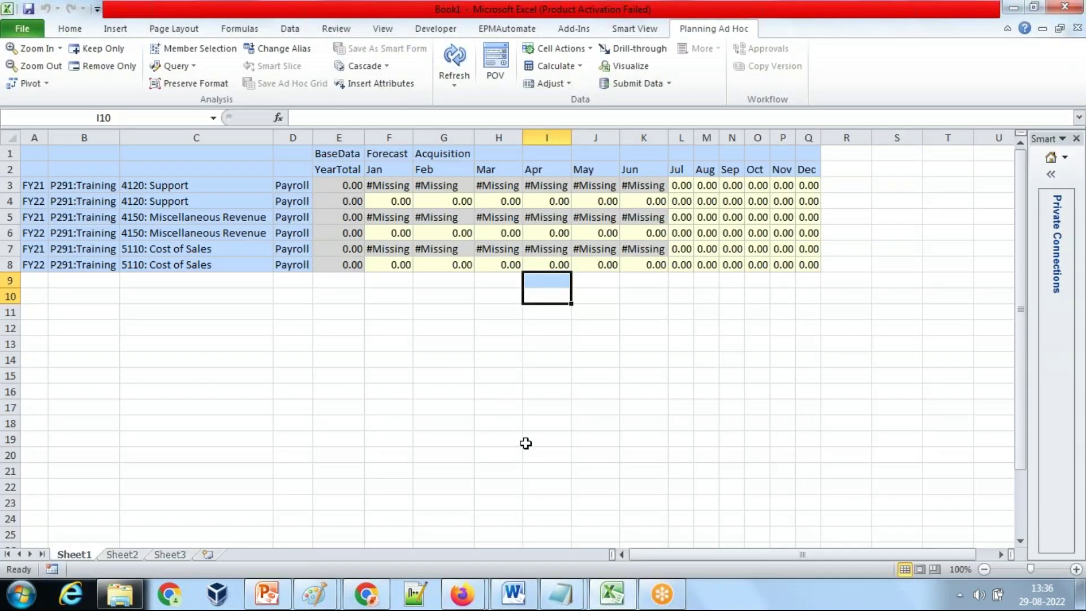
key("alt+Tab")
left_click_drag(292, 270, 164, 120)
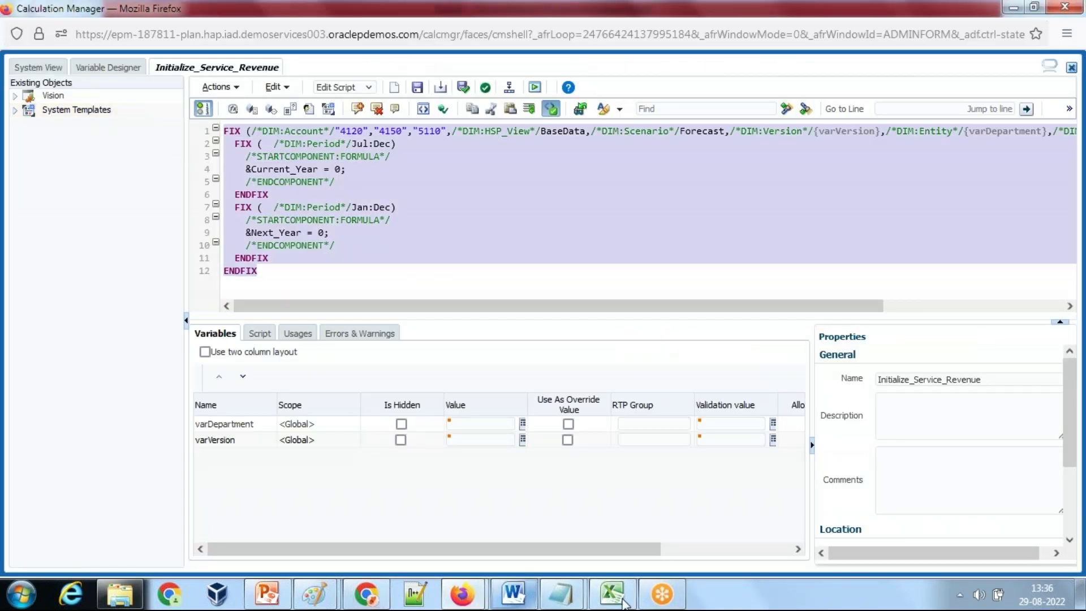
Paste the rule script as a text block below the grid in the Paint picture.
mouse_move(315, 593)
left_click(373, 532)
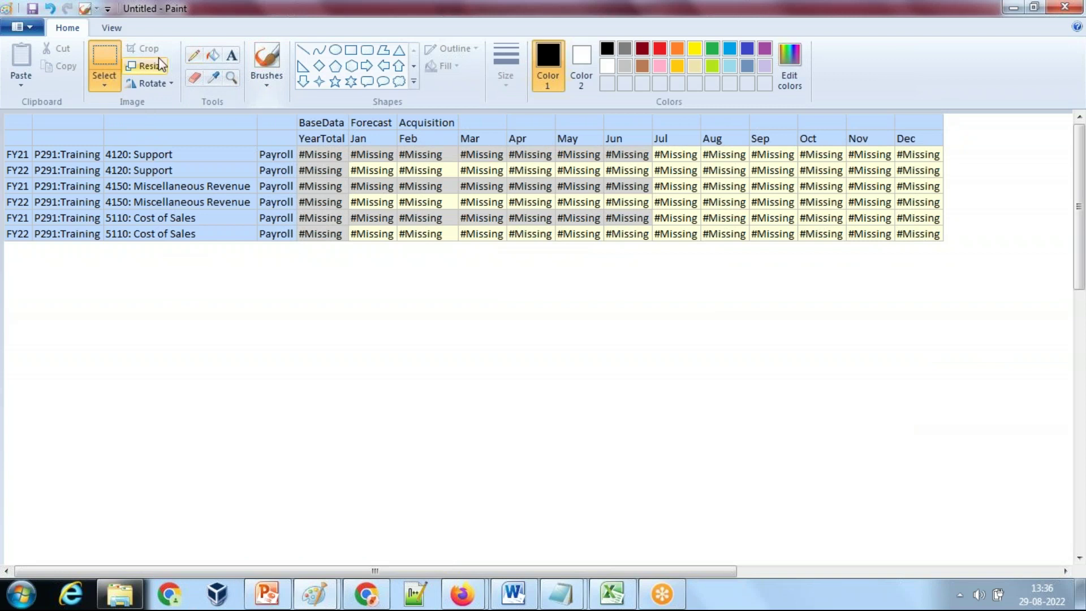
left_click(232, 55)
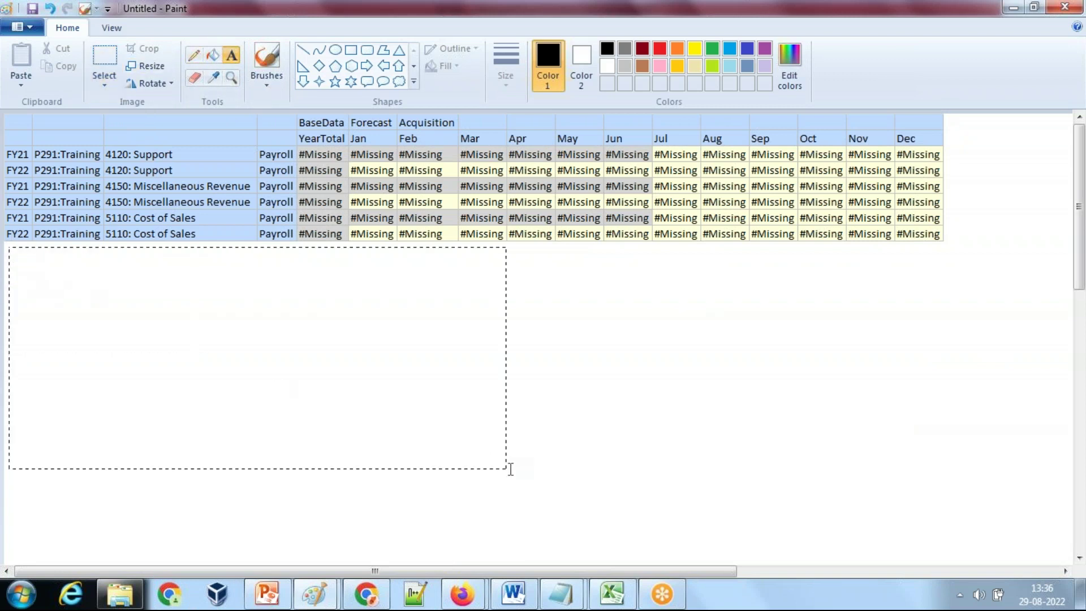
left_click_drag(486, 462, 519, 469)
key("ctrl+v")
left_click(628, 386)
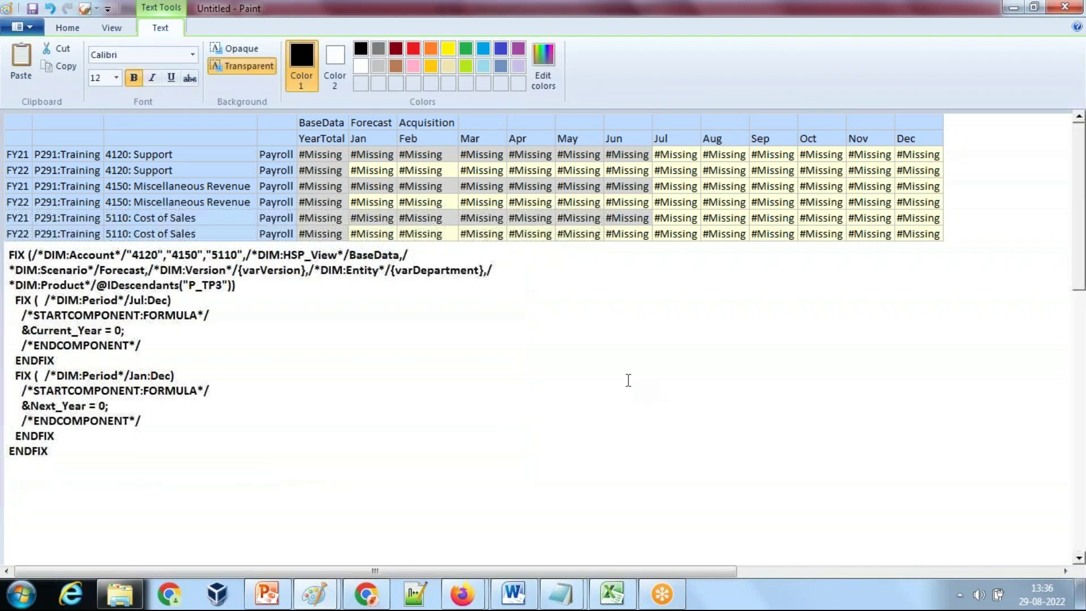
Copy the refreshed ad hoc grid from Excel, paste it into the Paint picture and move it below the original grid.
left_click(612, 594)
left_click_drag(34, 153, 807, 264)
key("ctrl+c")
key("alt+Tab")
left_click(547, 443)
left_click(839, 356)
key("ctrl+v")
left_click_drag(263, 212, 556, 384)
Switch to the PowerPoint presentation and show the closing "Any Question?" slide.
left_click(267, 594)
left_click(47, 355)
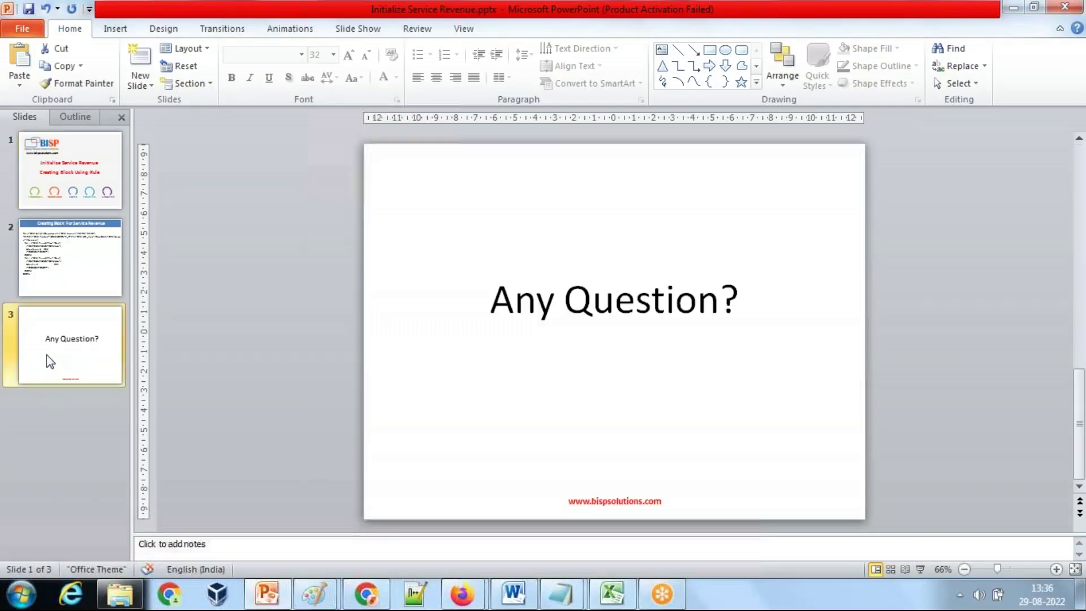